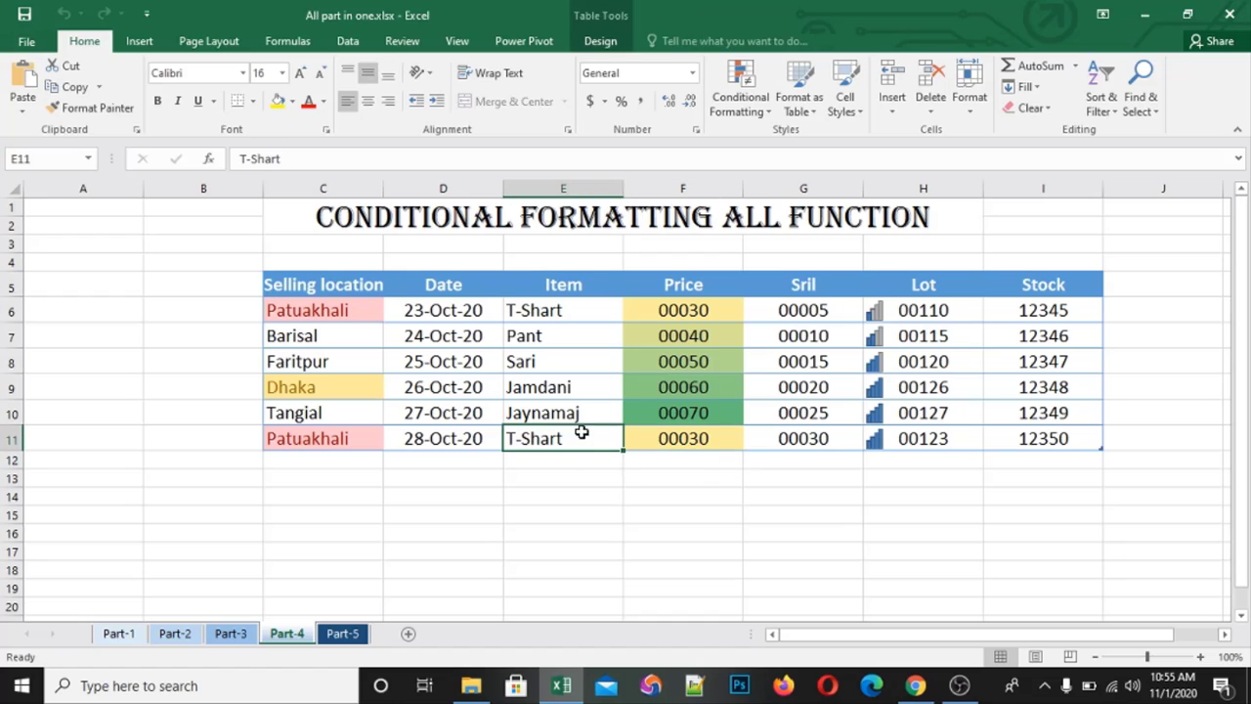
- On the Part-5 sheet, format D1:J7 as a table with headers using the orange style from the Dark group
left_click(342, 634)
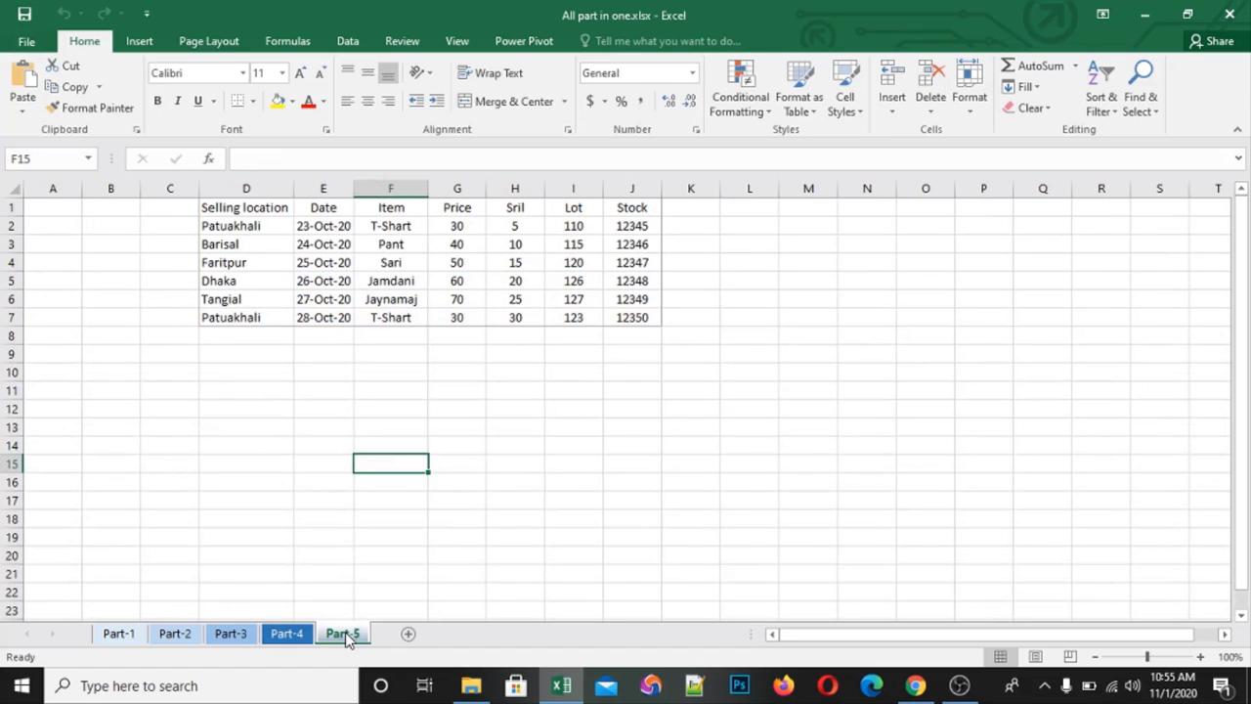
left_click(550, 499)
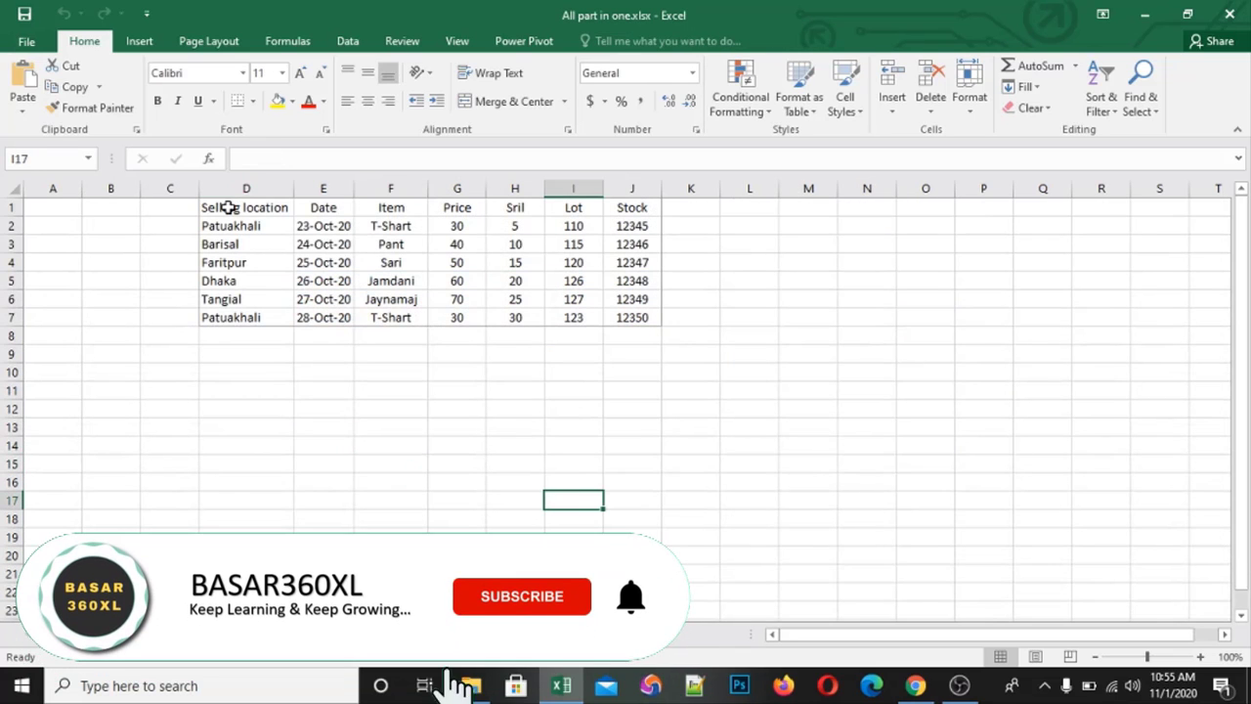
left_click(227, 206)
left_click_drag(245, 208, 626, 312)
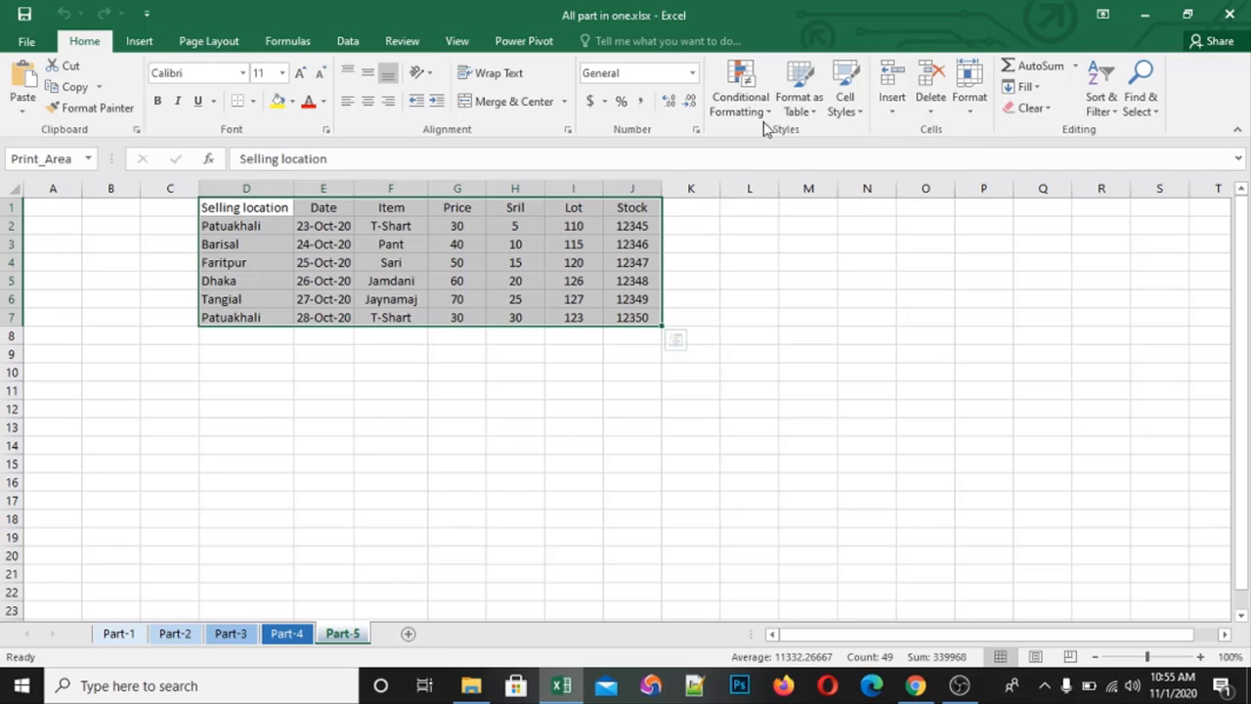
left_click(801, 104)
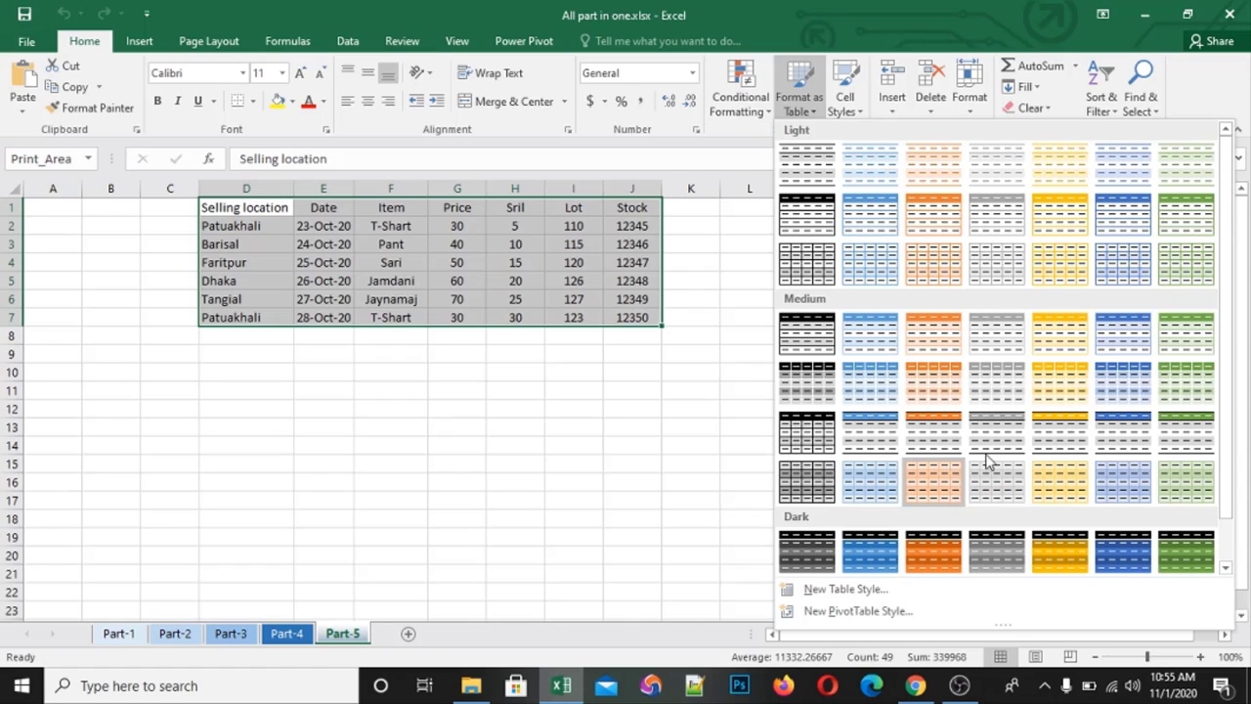
left_click(944, 543)
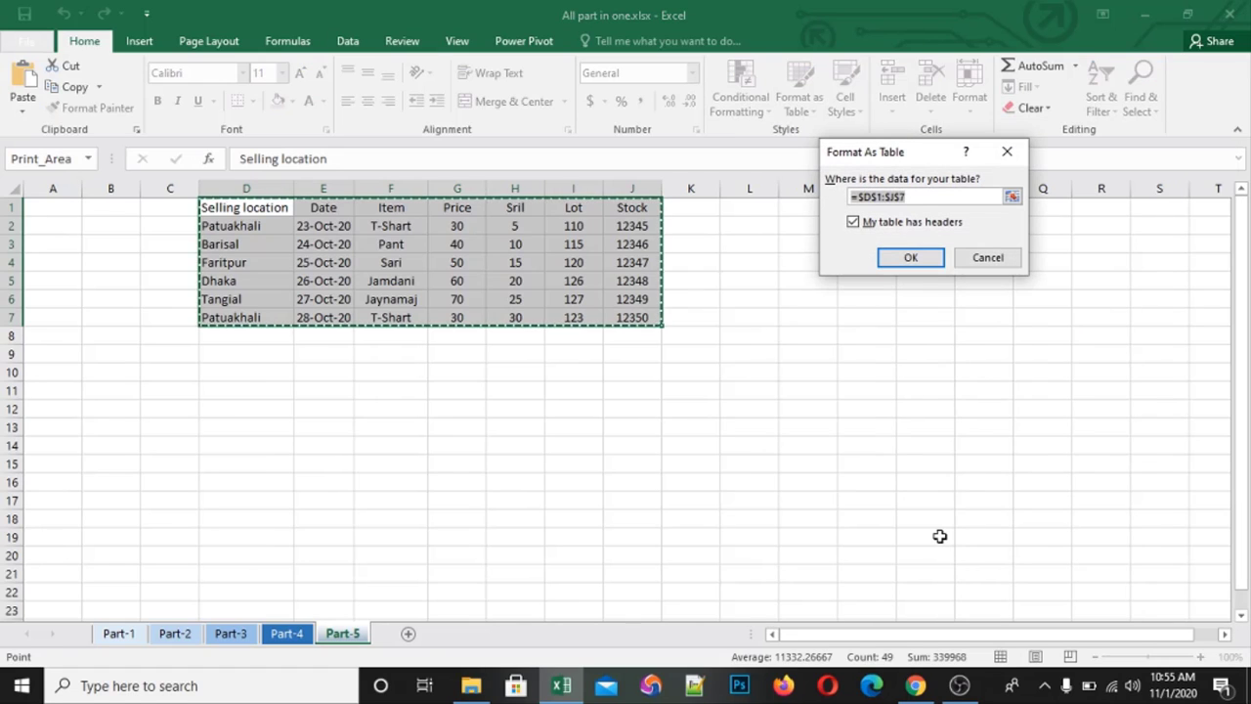
left_click(853, 224)
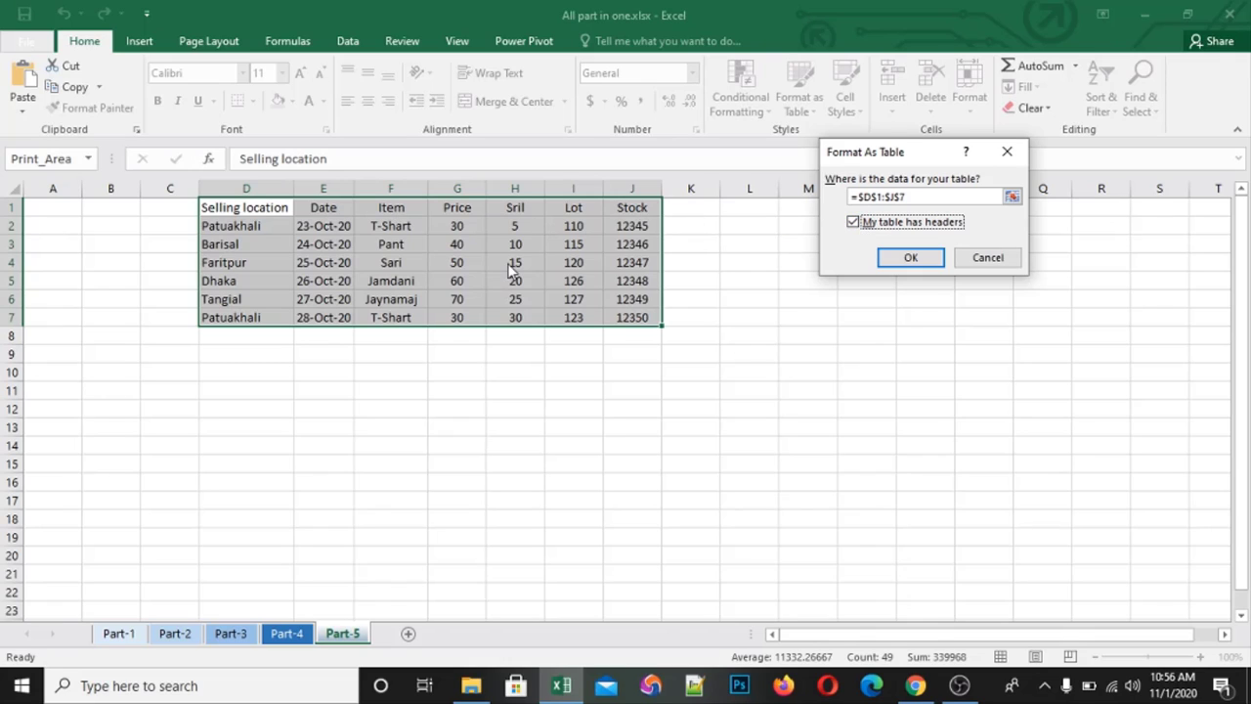
left_click(908, 258)
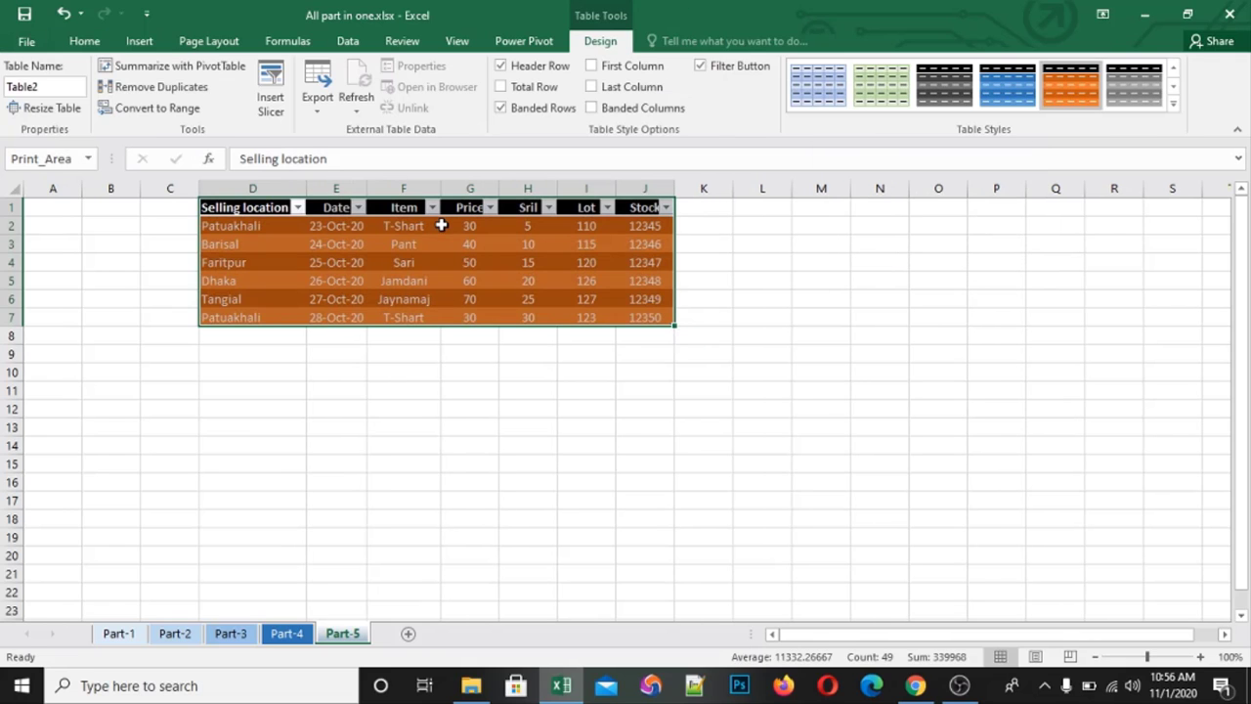
left_click(297, 208)
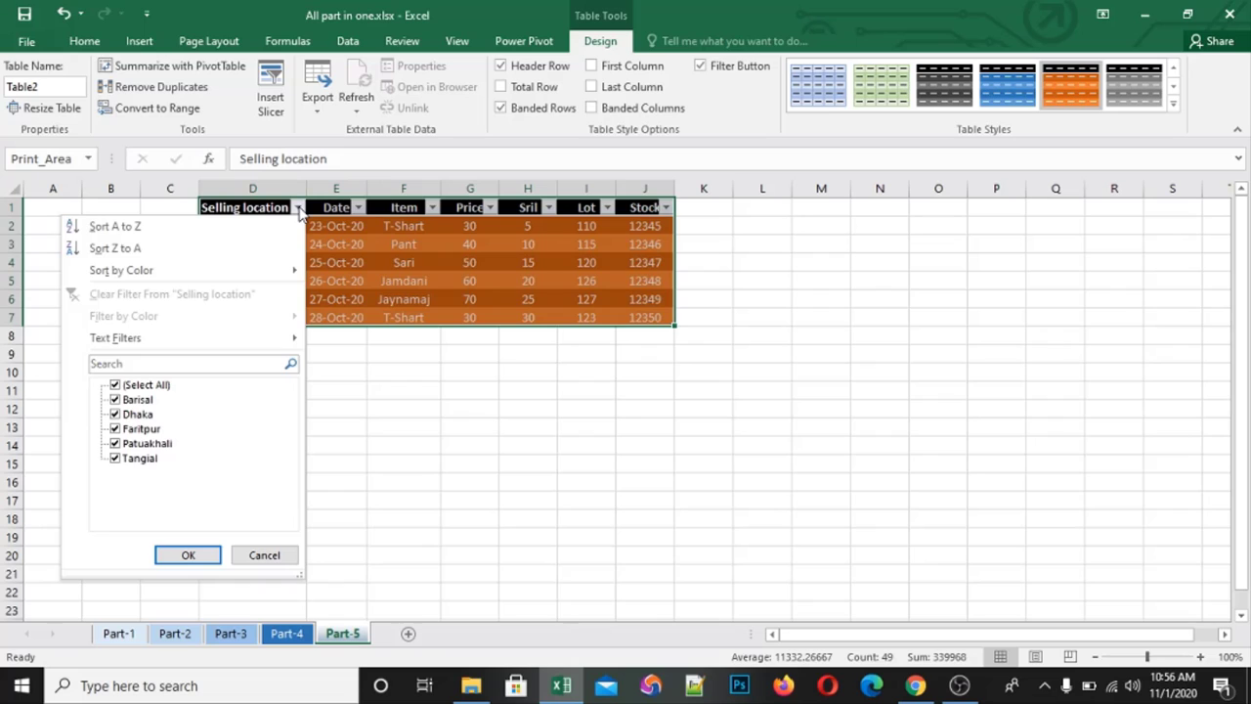
left_click(297, 208)
left_click(297, 208)
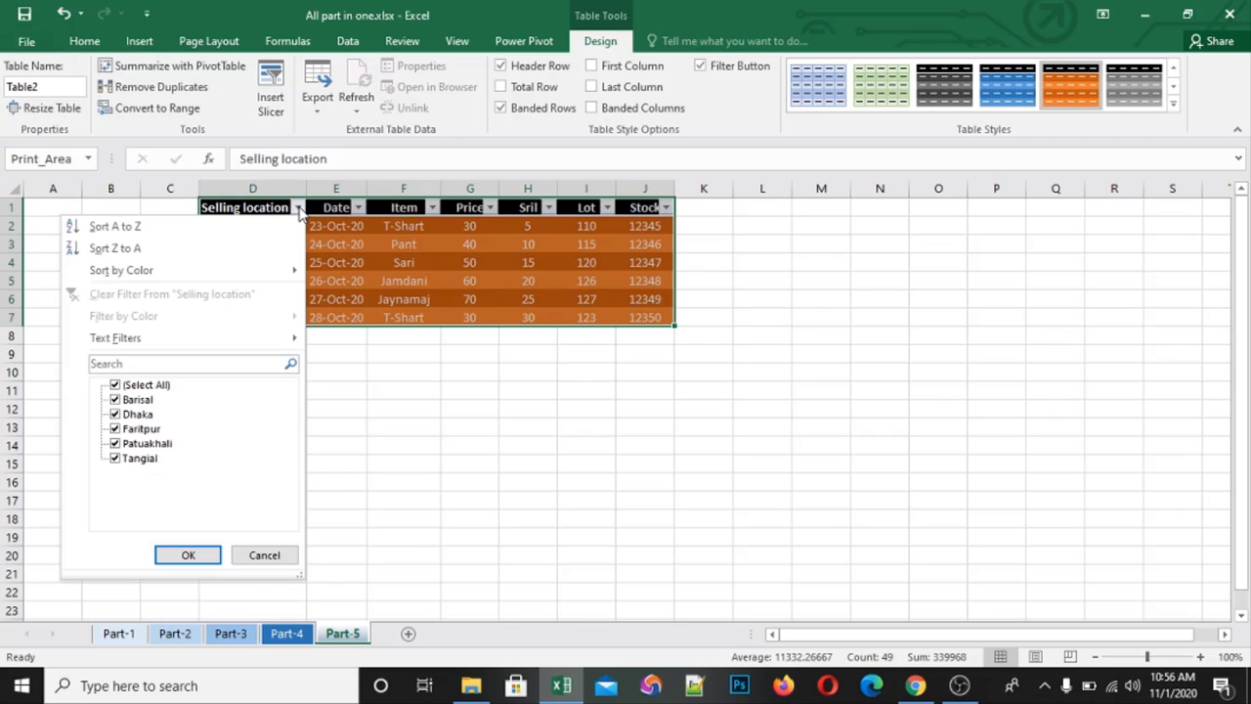
left_click(383, 246)
left_click(286, 242)
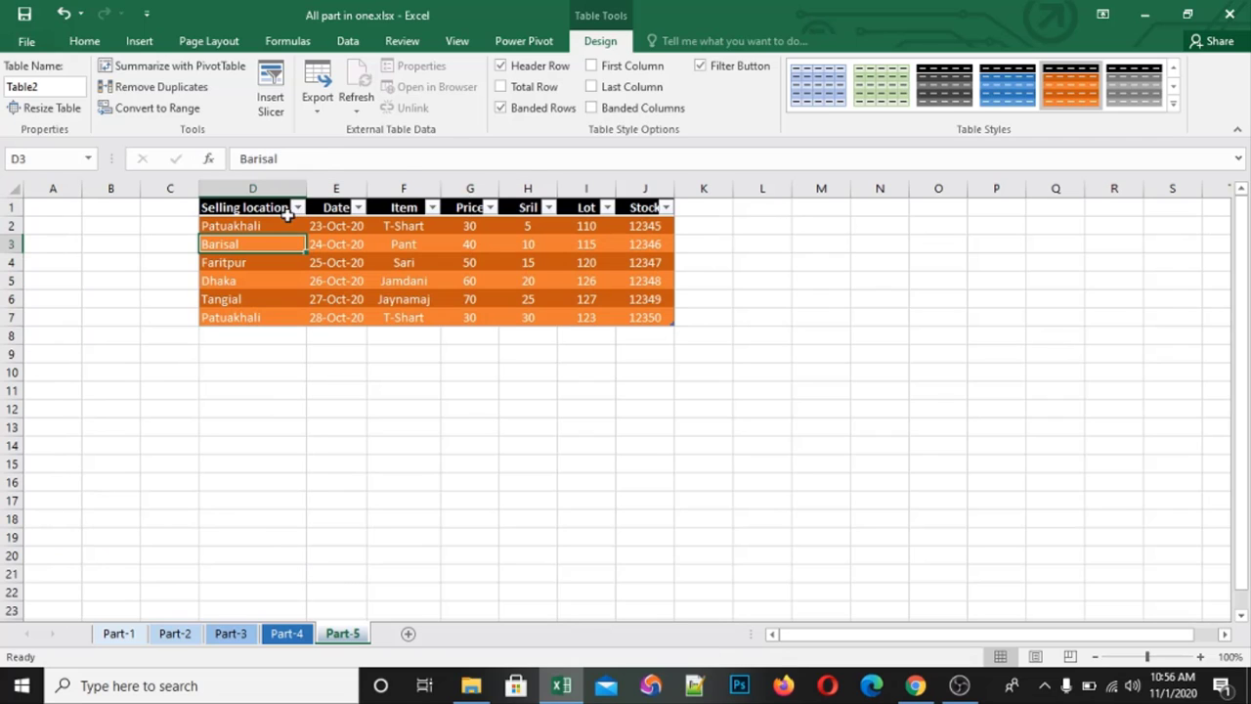
left_click(297, 209)
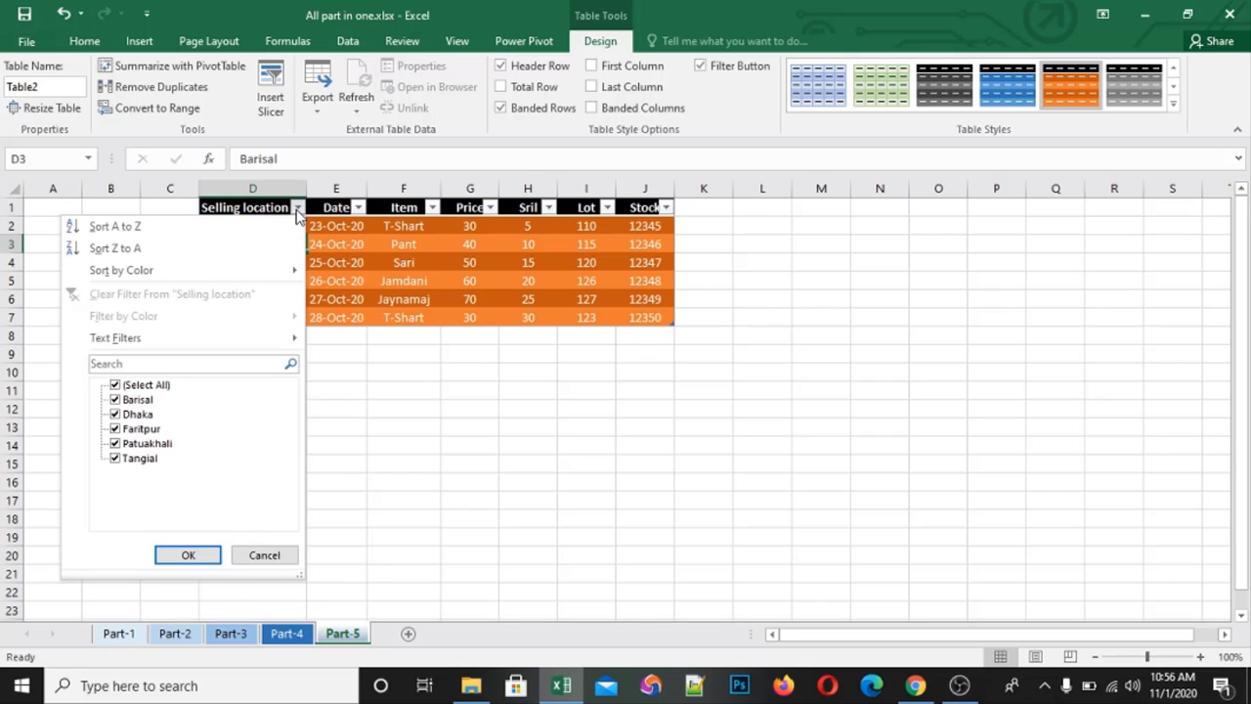
left_click(357, 259)
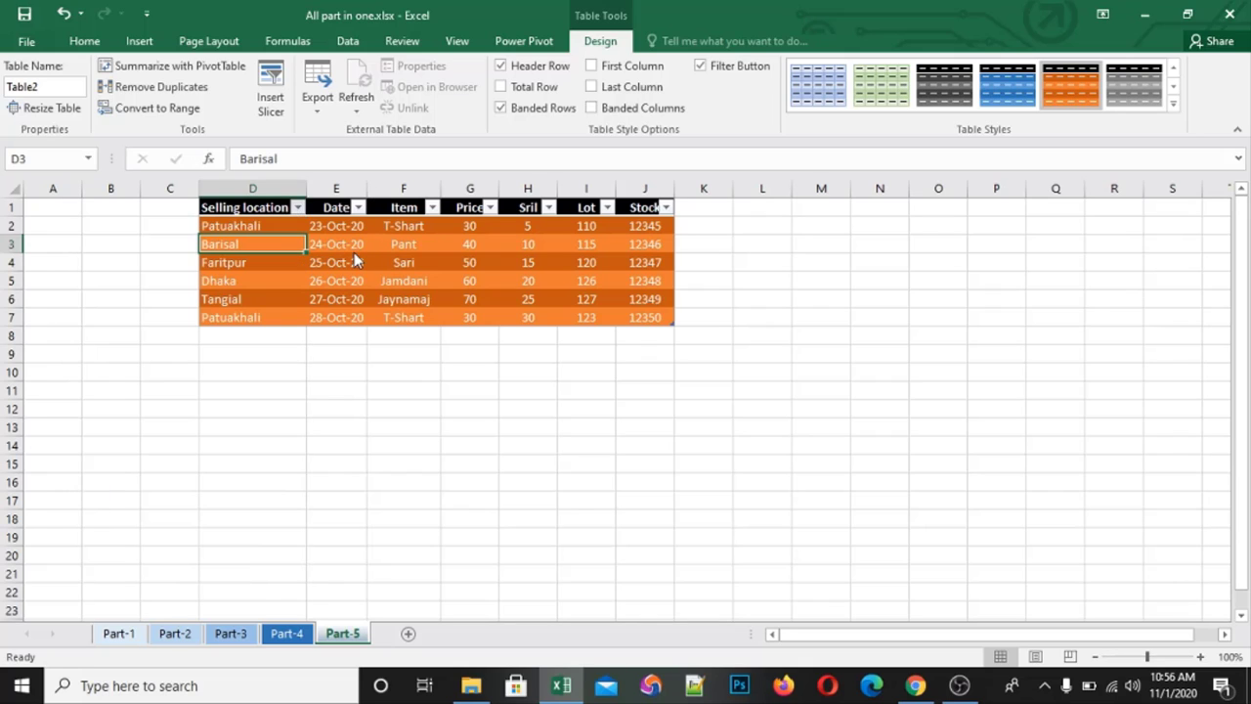
- Filter the Selling location column to show only Dhaka
left_click(297, 208)
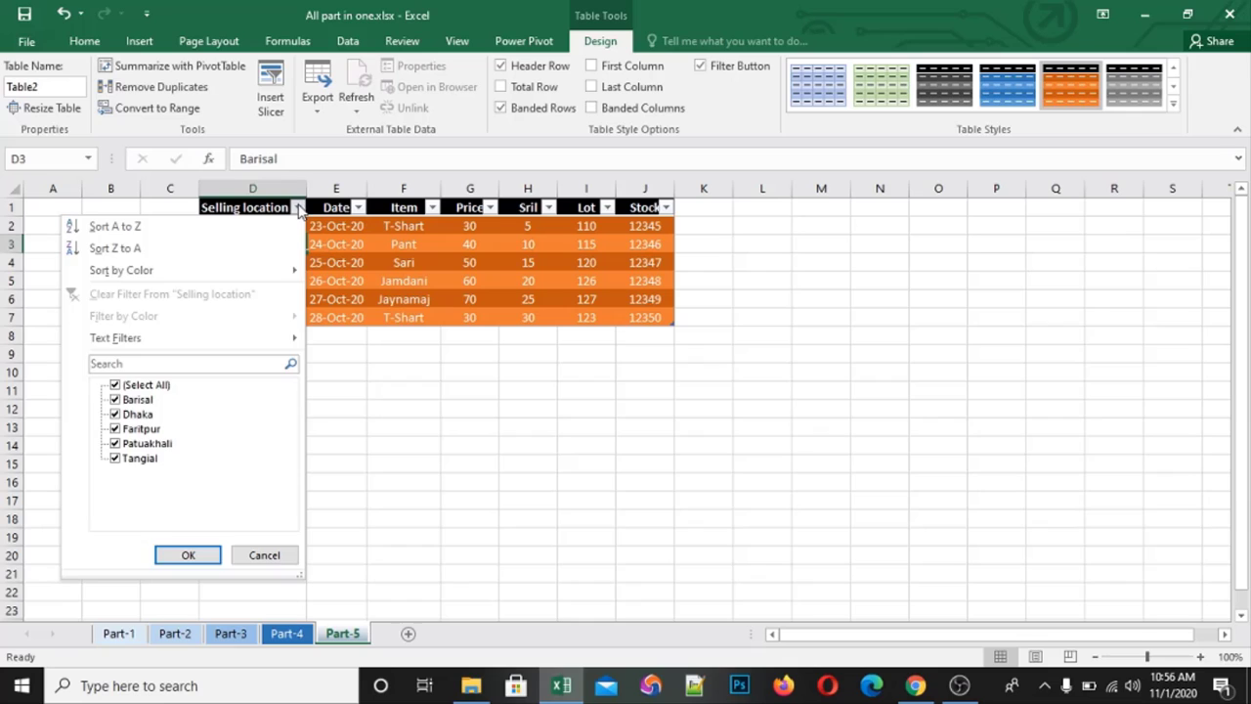
left_click(151, 385)
left_click(125, 414)
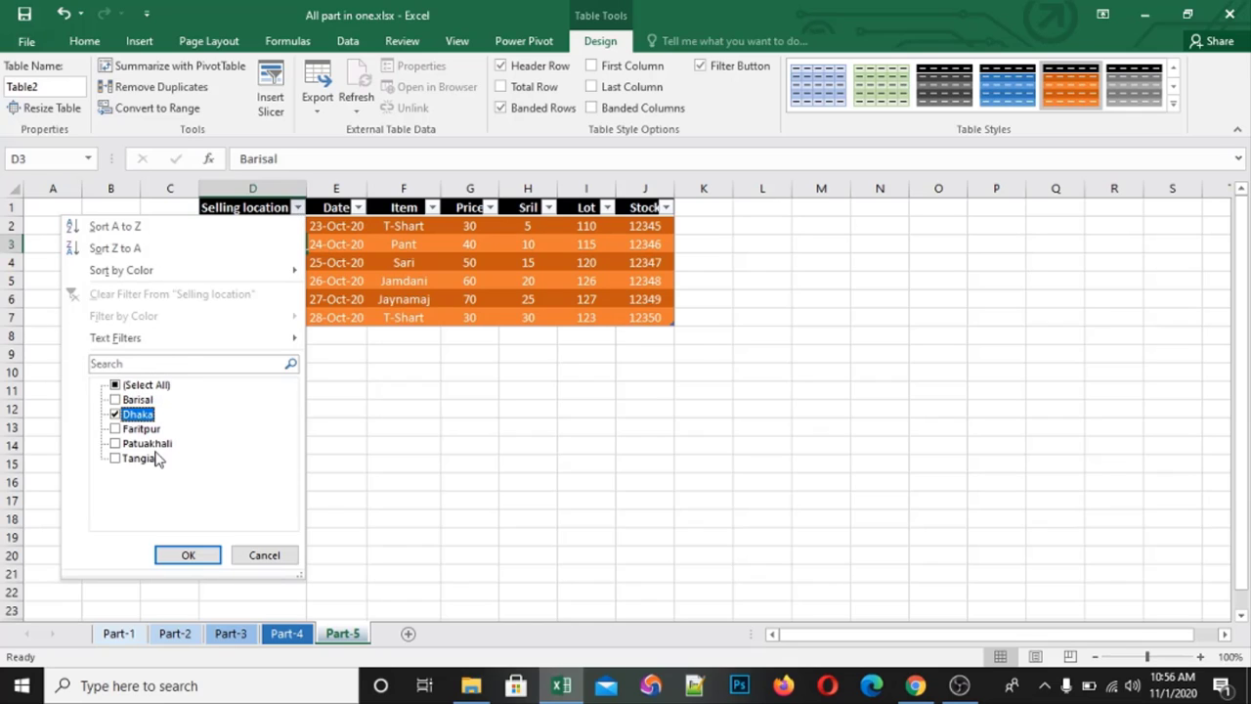
left_click(197, 555)
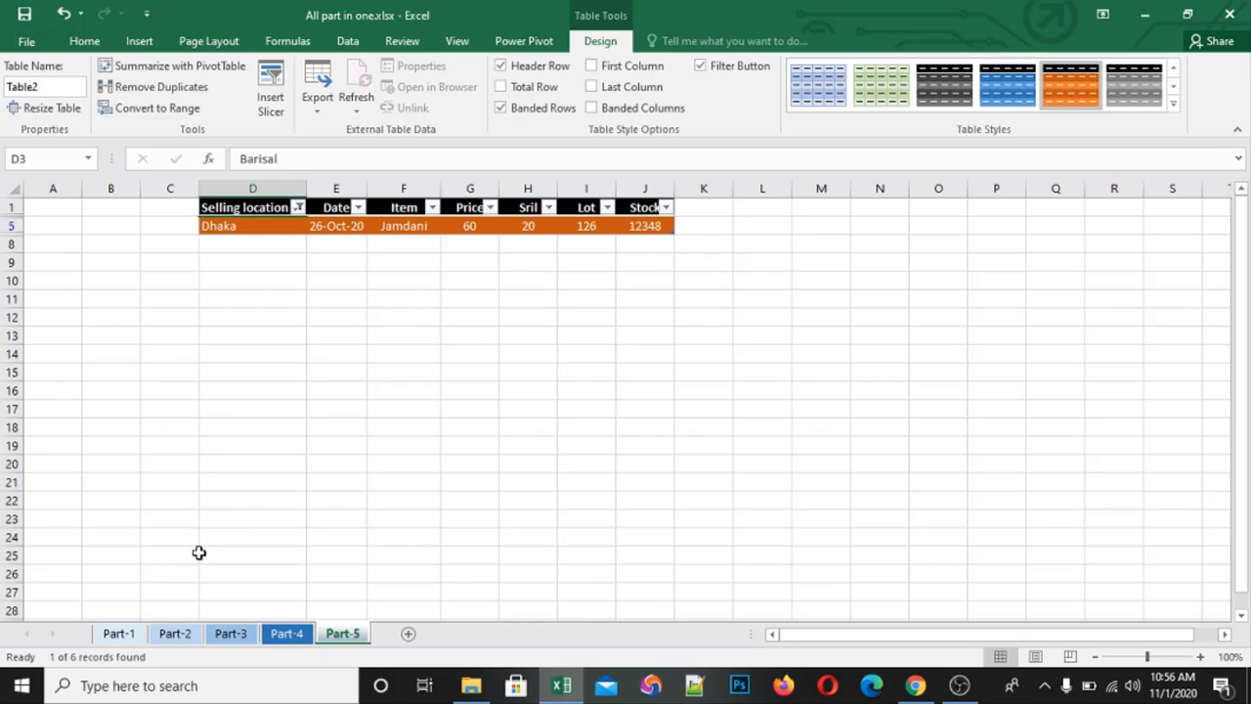
- Reselect all locations in the Selling location filter to show every record
left_click(298, 208)
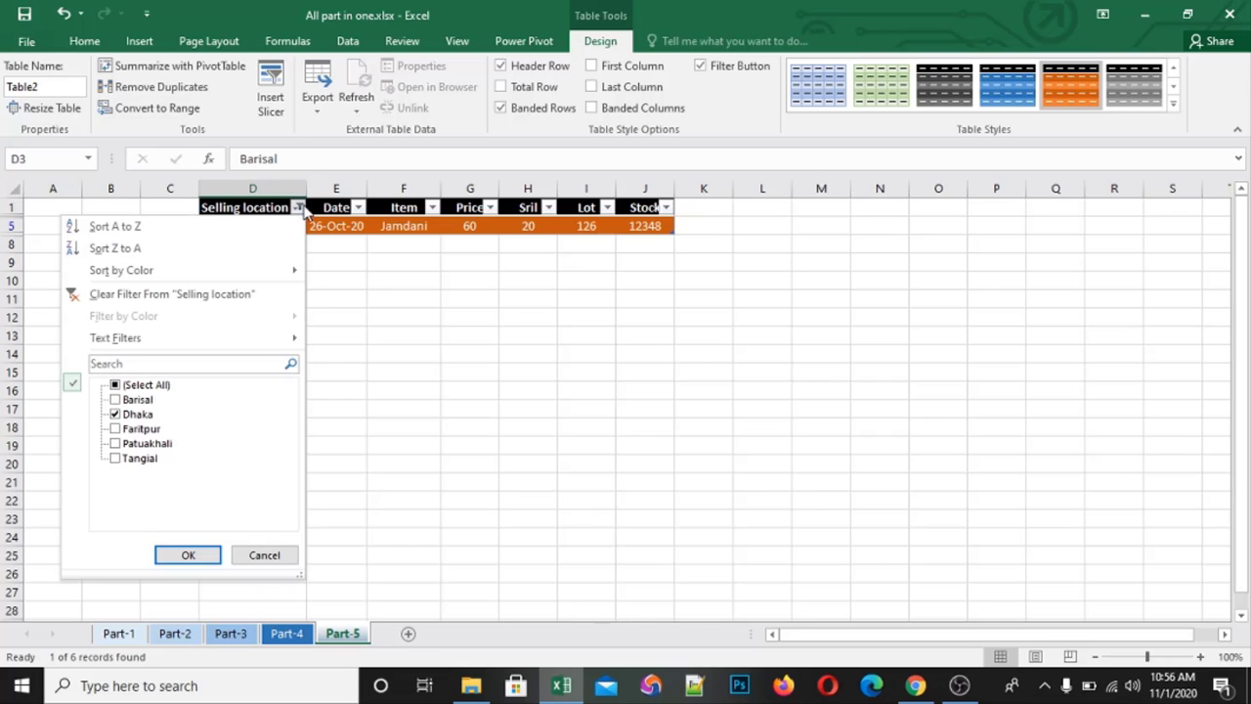
left_click(116, 386)
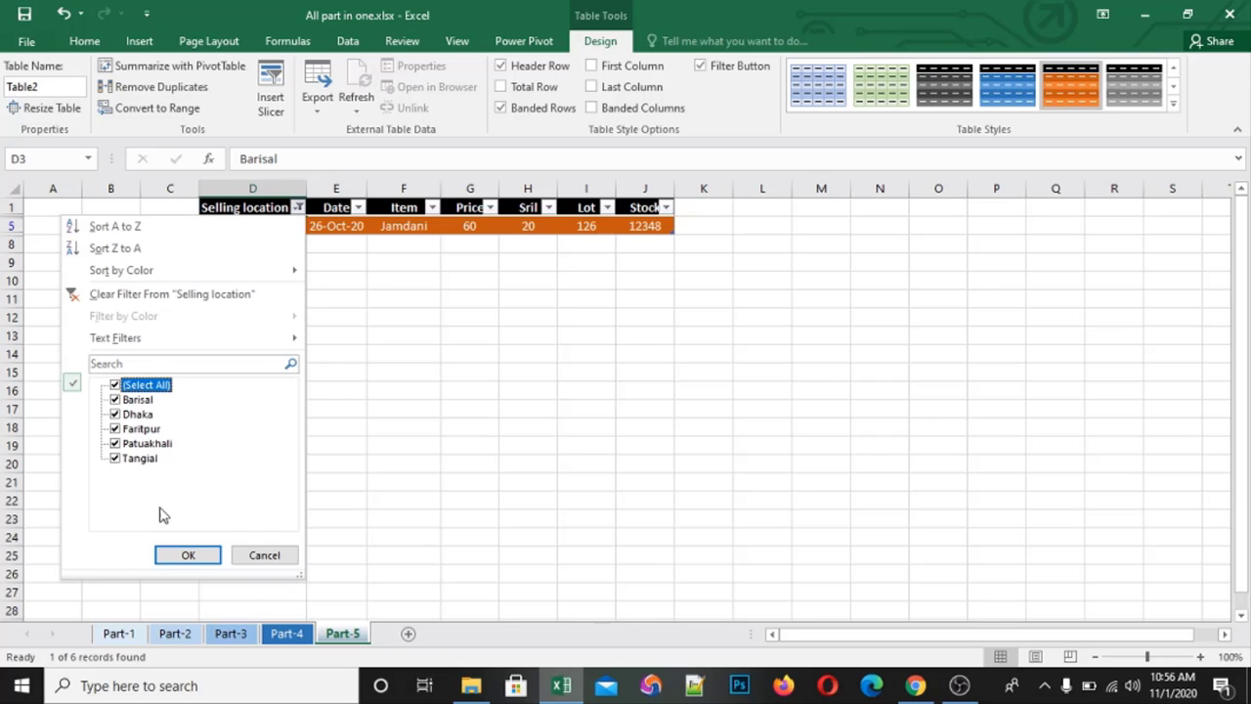
left_click(180, 553)
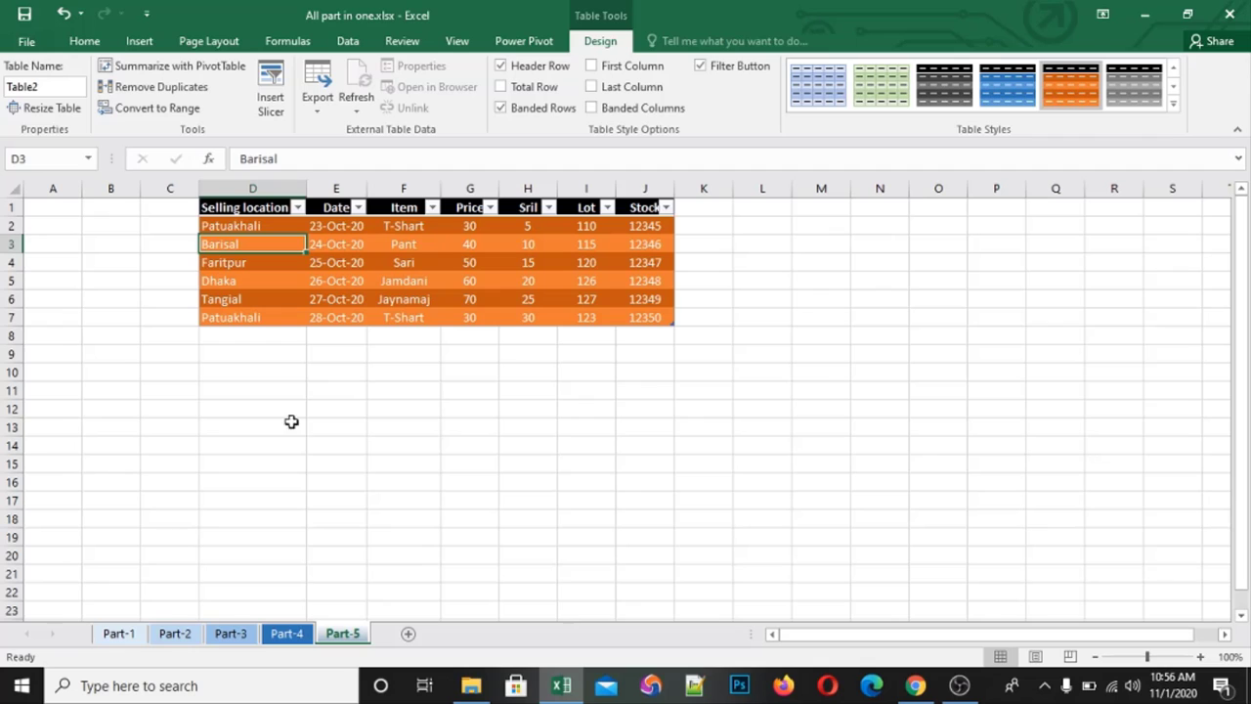
- Change the table's style to the gray one in the second row of the Medium group
left_click(427, 331)
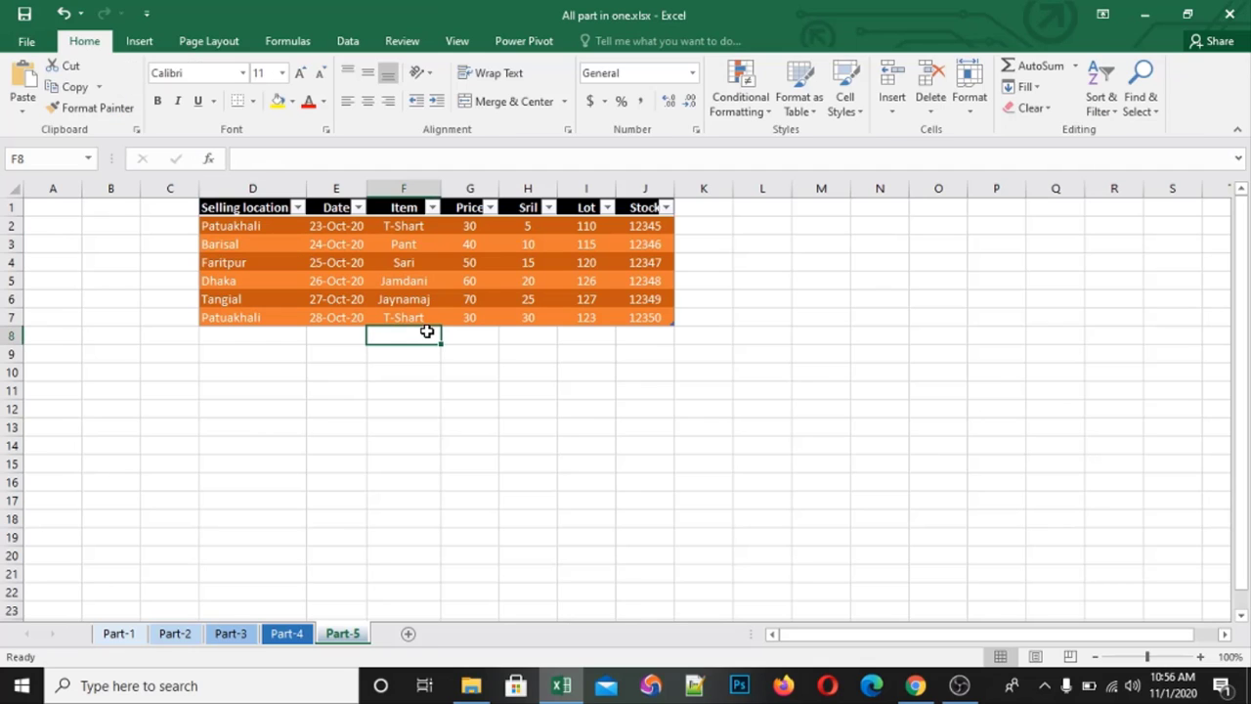
left_click(462, 249)
left_click(553, 266)
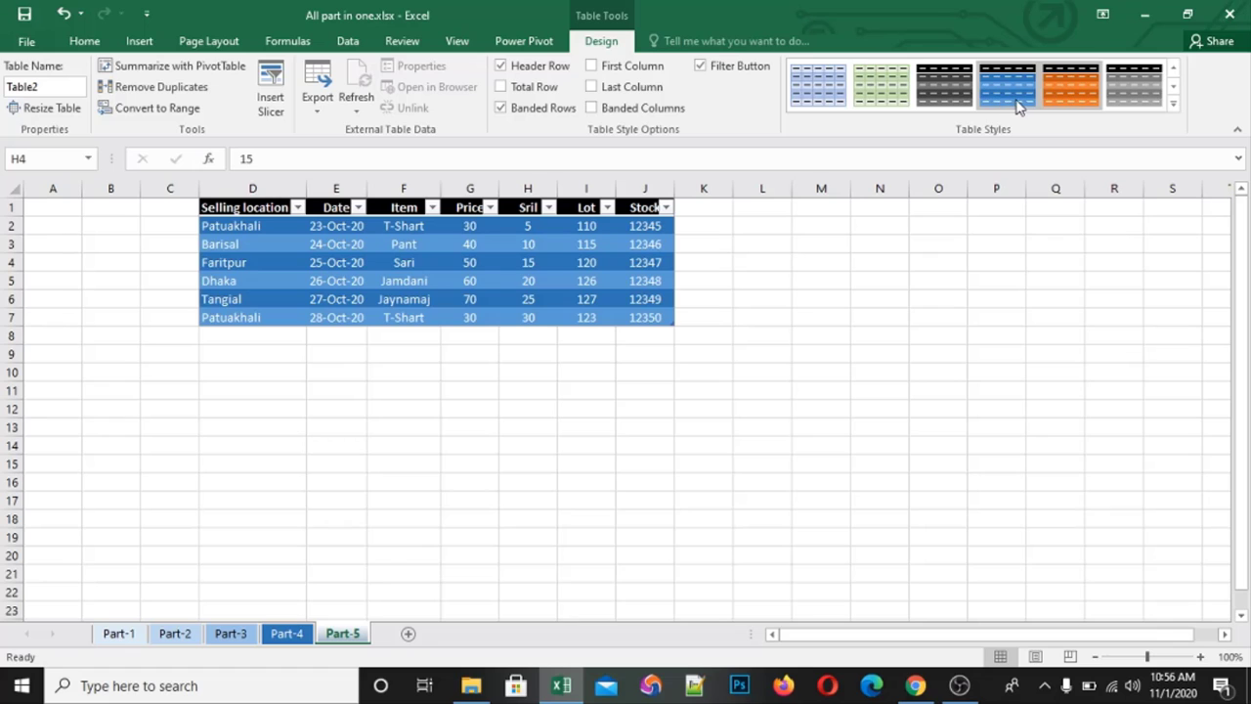
left_click(1173, 102)
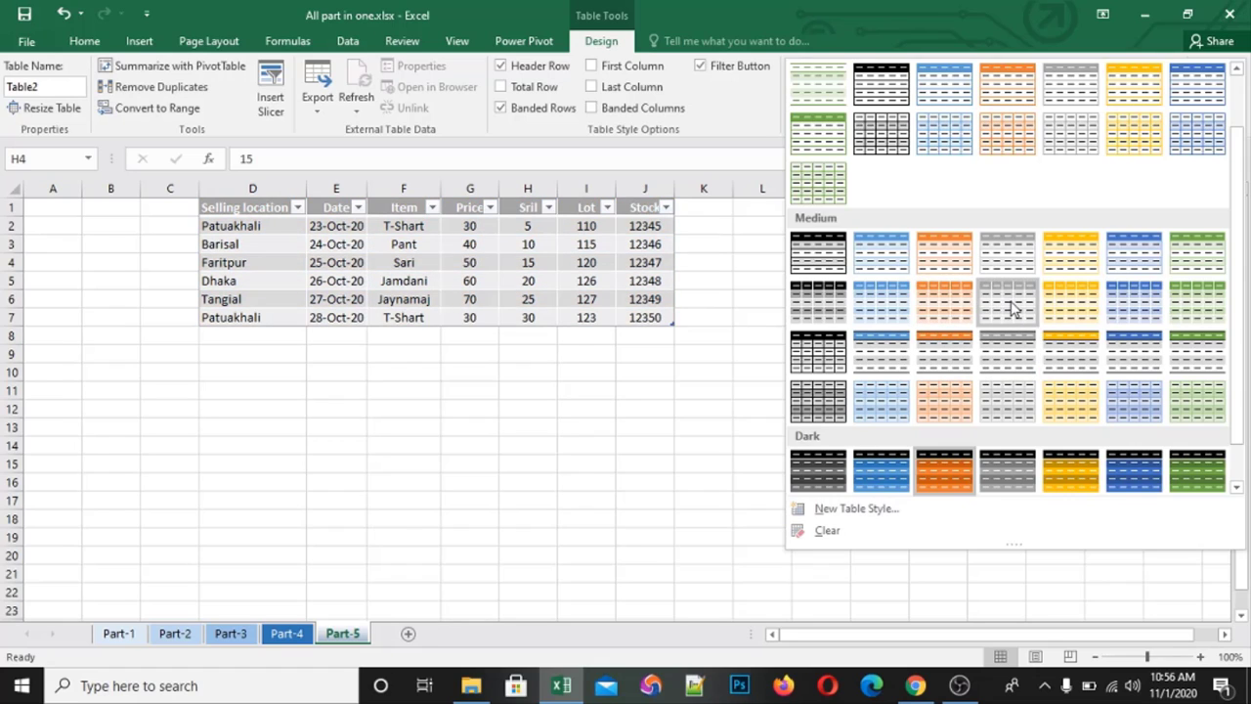
left_click(1011, 303)
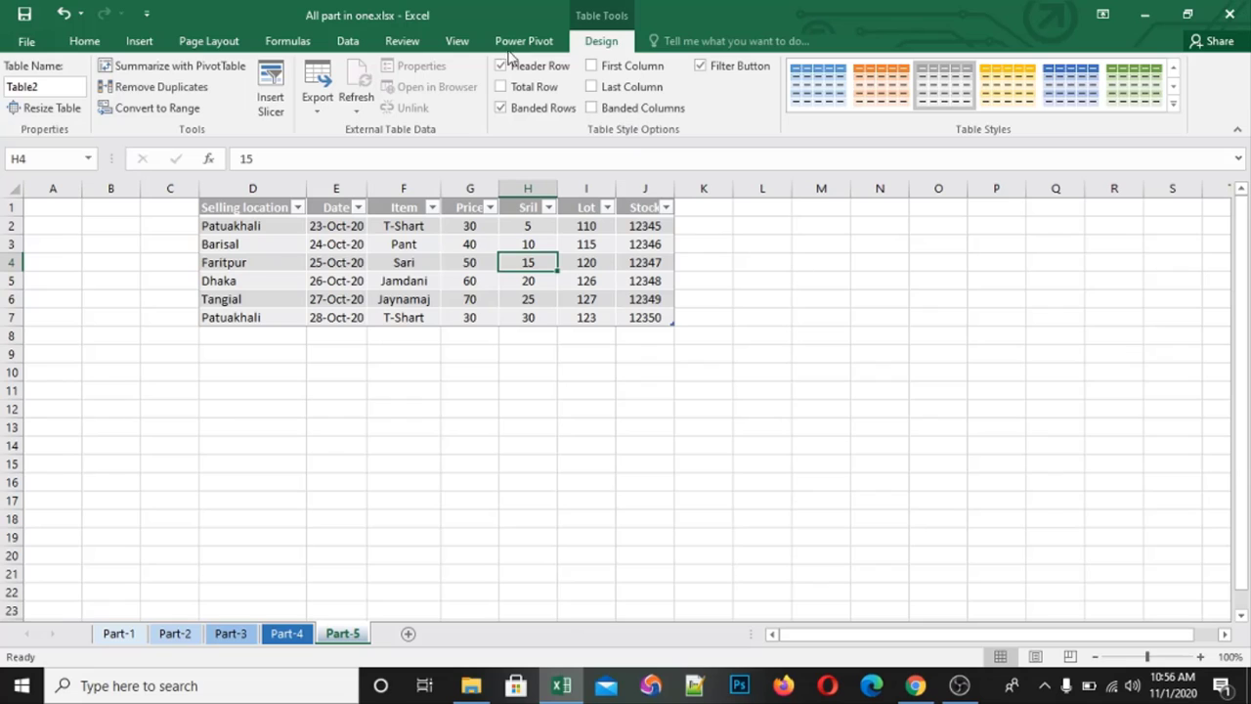
- Preview the available cell styles on the T-Shart item in cell F2 without applying one
left_click(463, 282)
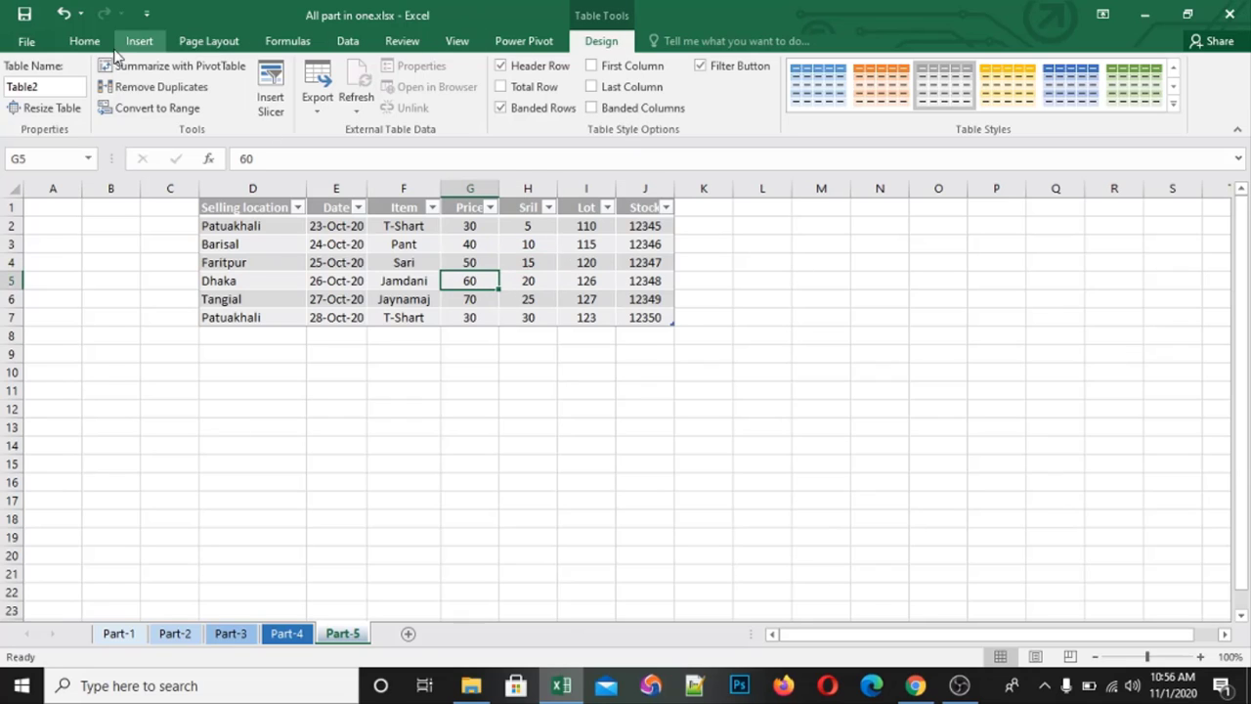
left_click(86, 45)
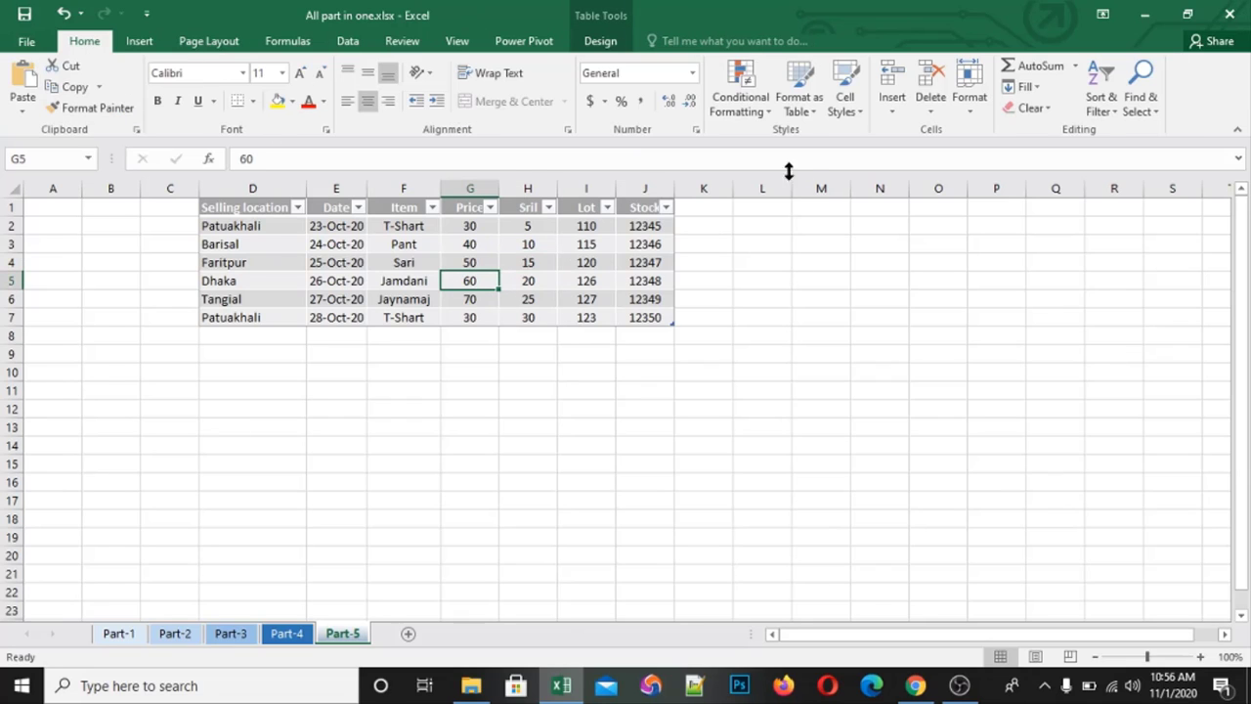
left_click(845, 103)
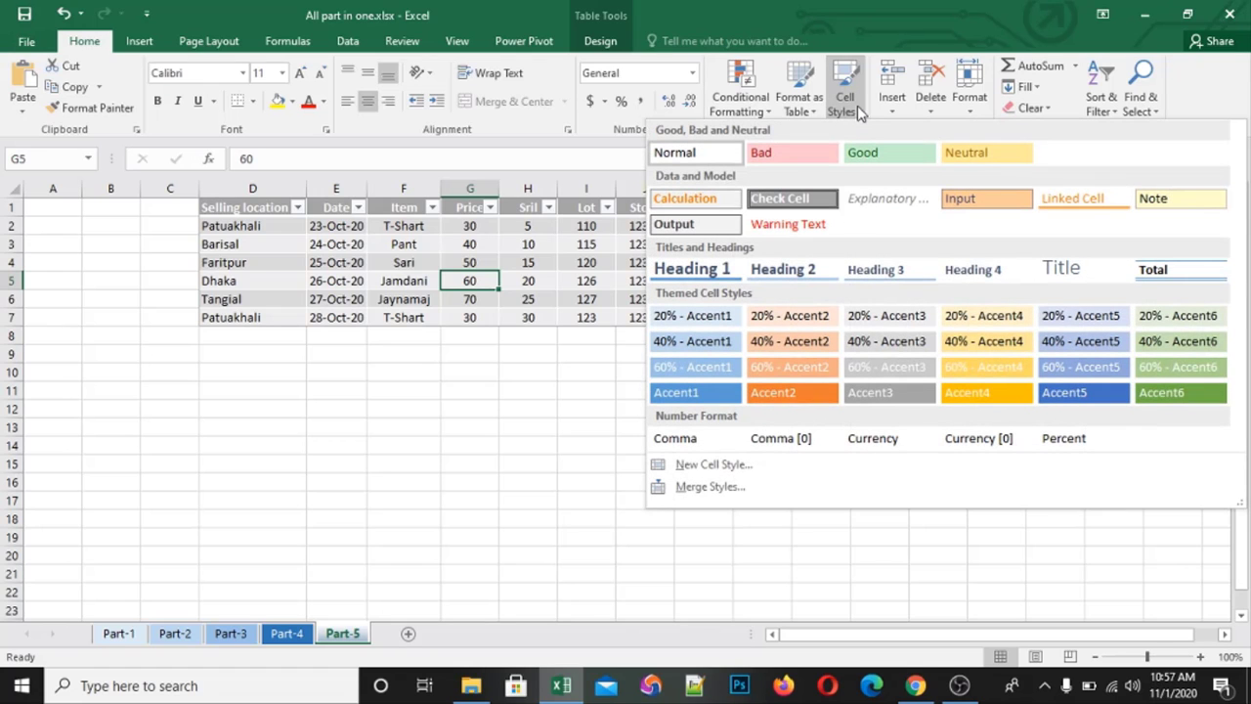
left_click(241, 208)
left_click(378, 231)
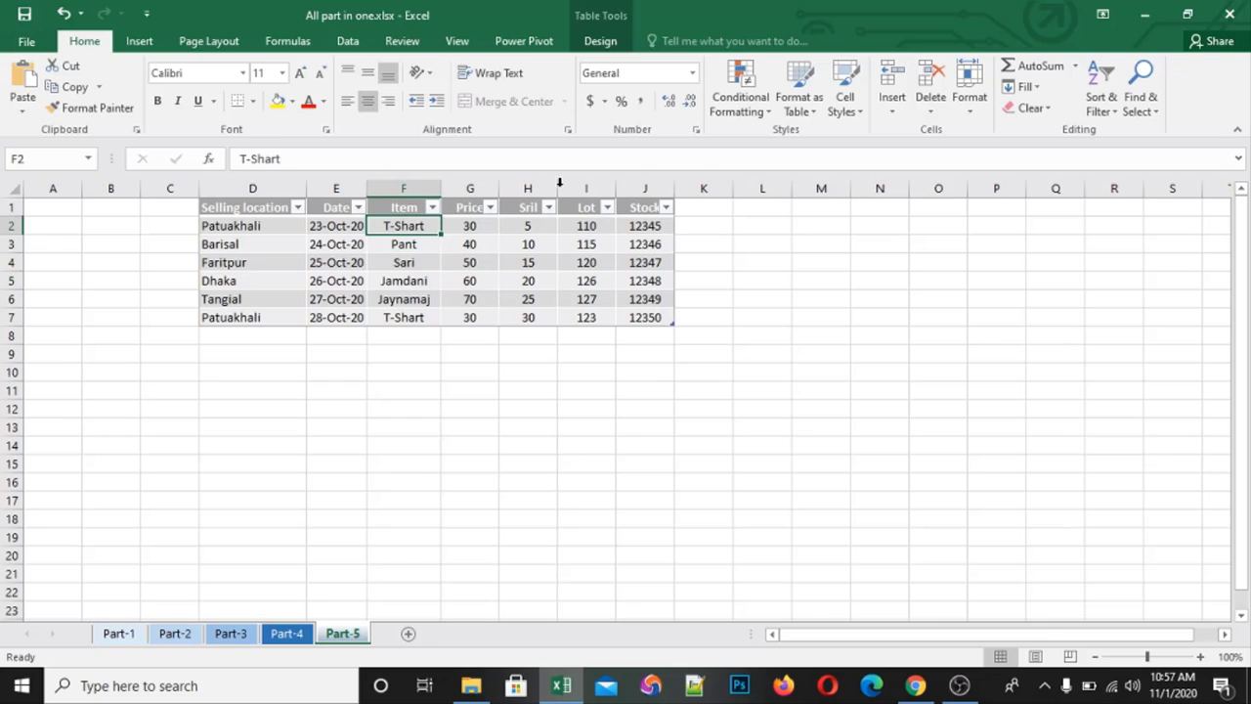
left_click(846, 101)
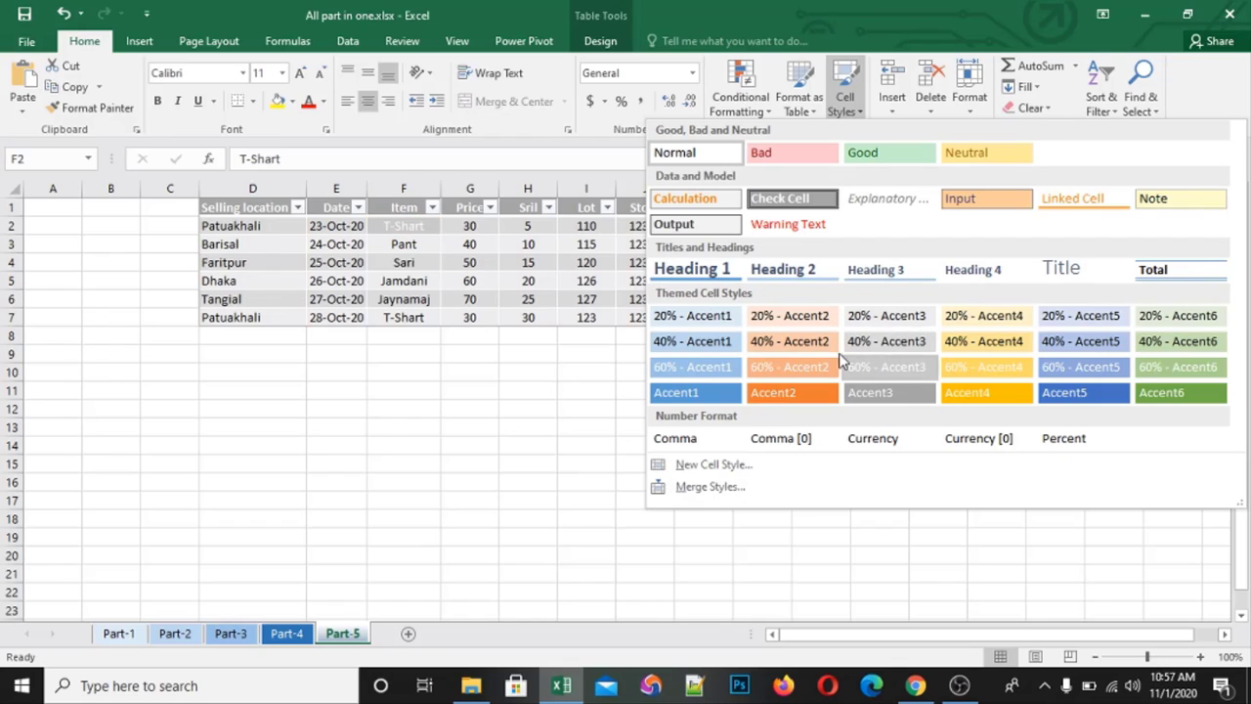
left_click(559, 284)
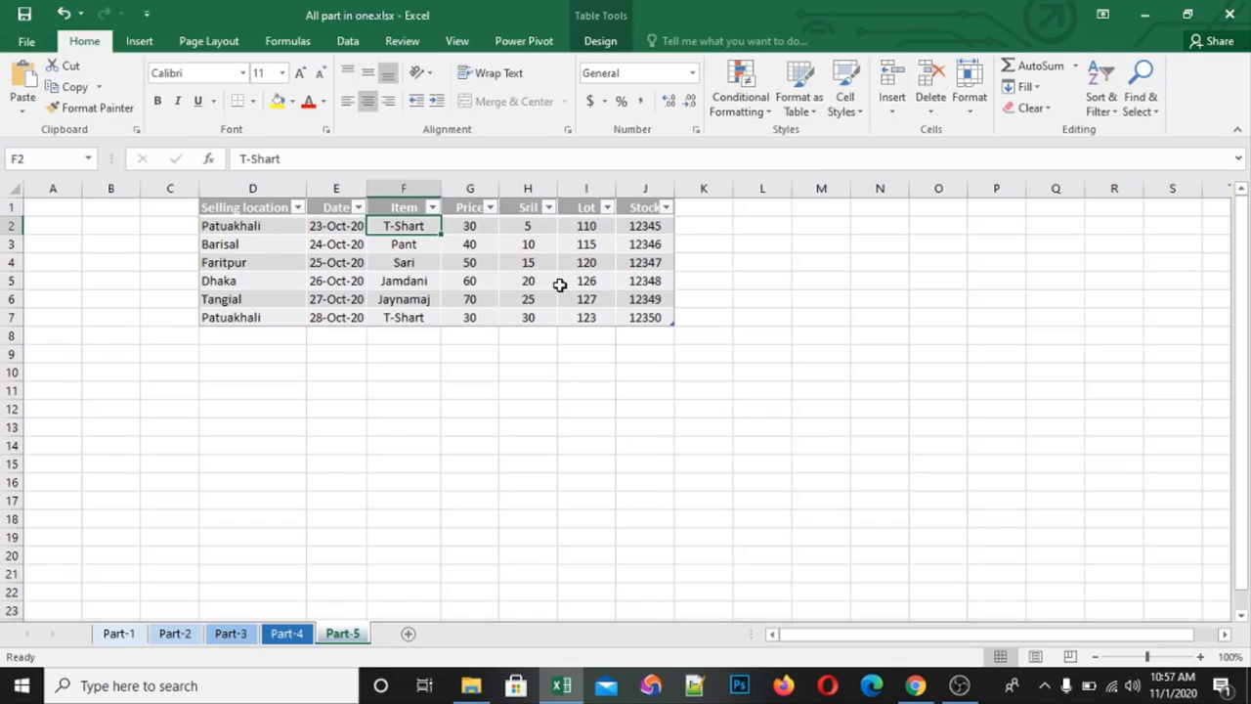
left_click(851, 110)
left_click(853, 110)
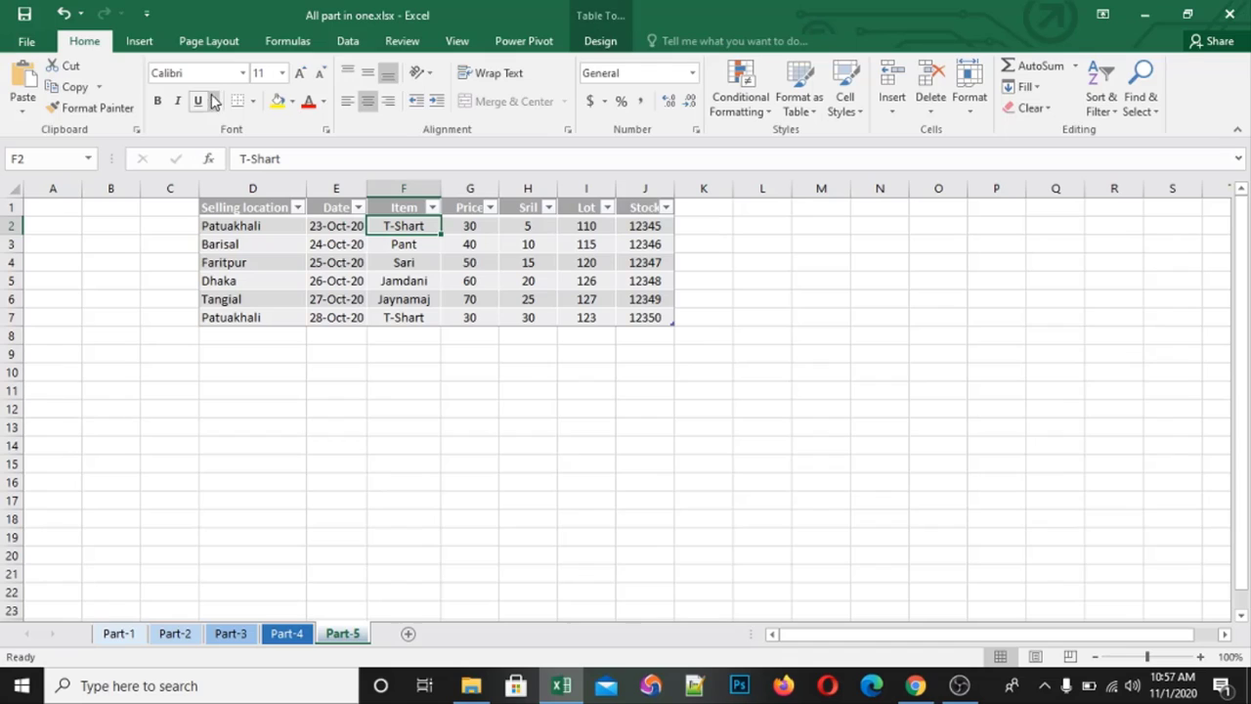
- Try inserting a blank row above the Tangial record from its Price cell, and undo the insertion
left_click(449, 298)
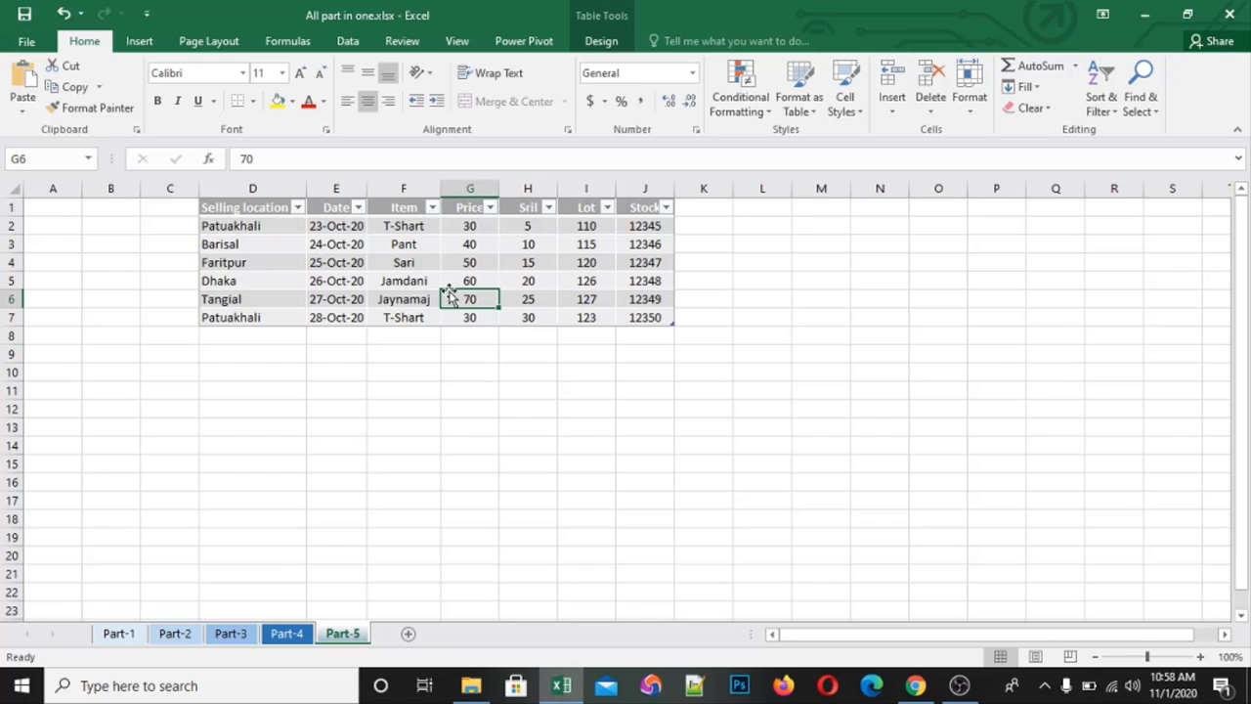
left_click(885, 112)
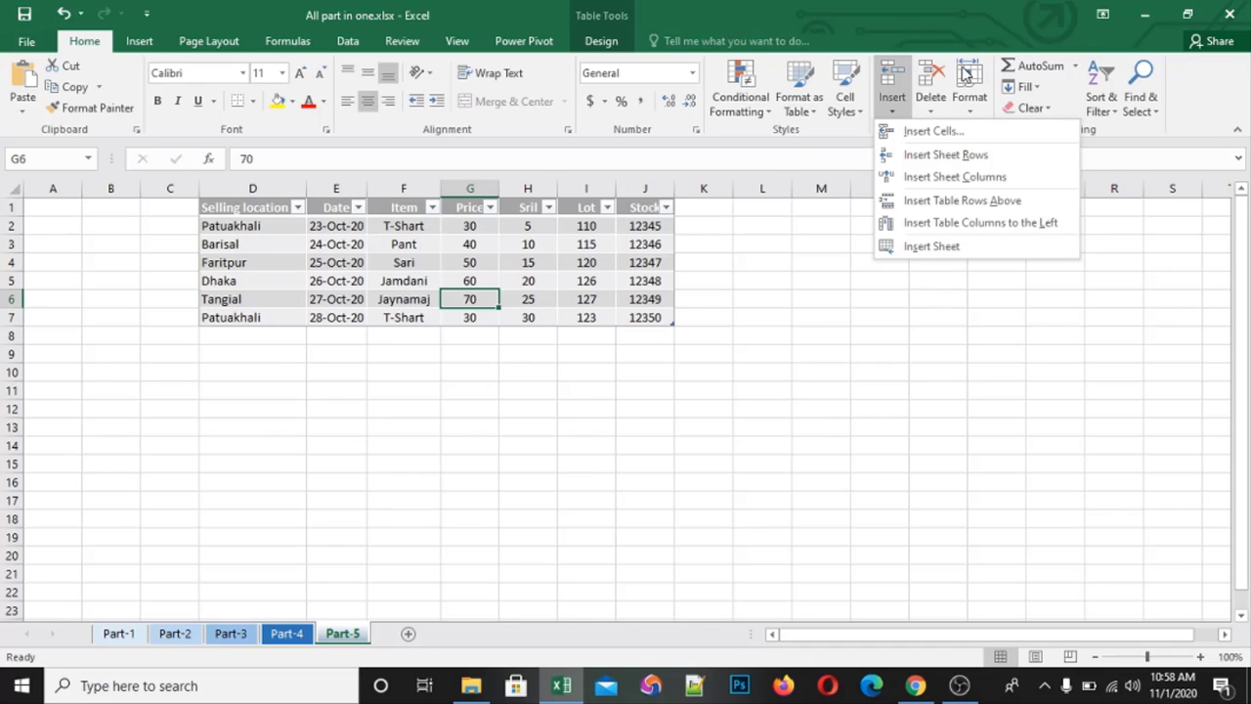
left_click(846, 321)
left_click(896, 91)
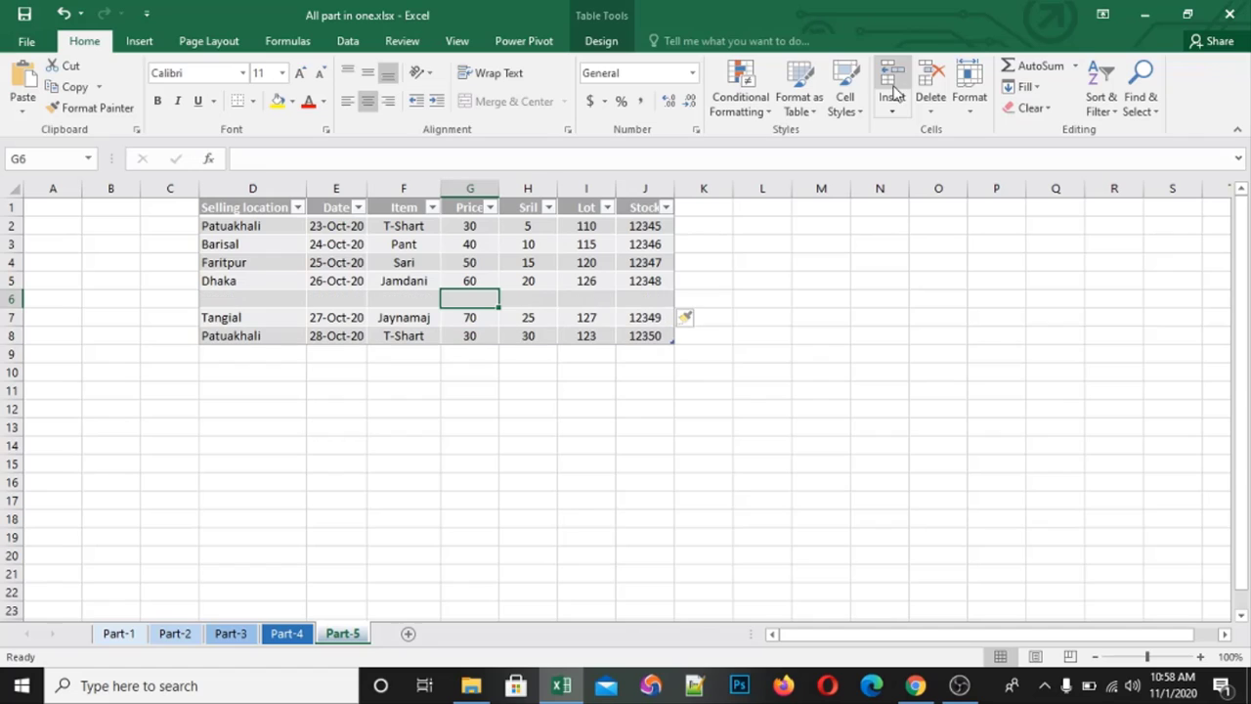
key("ctrl+z")
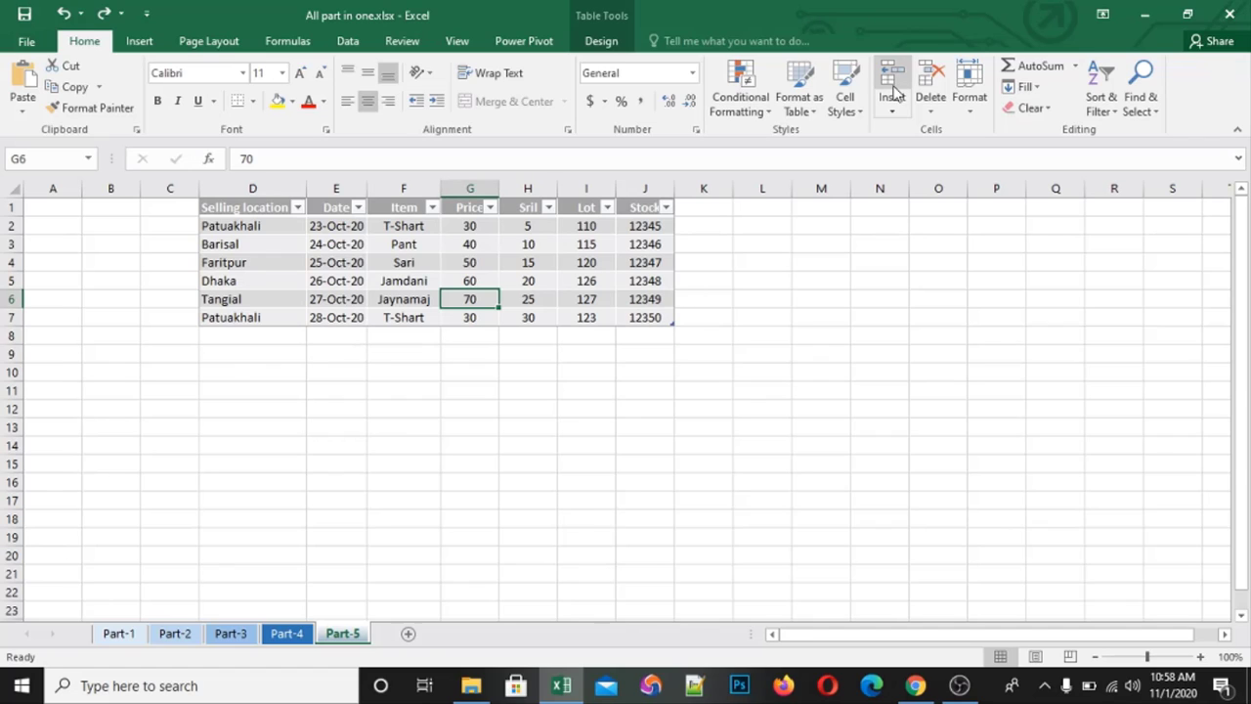
- Use Insert Cells at G6 to add a blank table row above the Tangial record
left_click(894, 110)
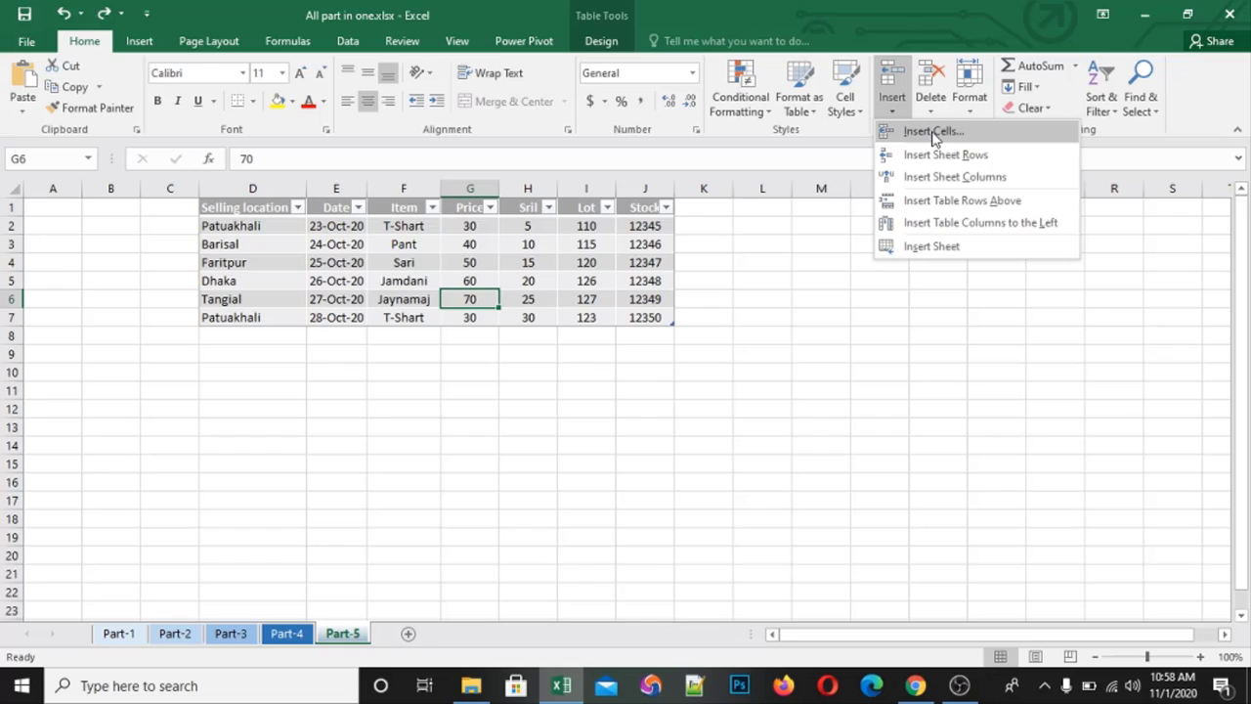
left_click(931, 132)
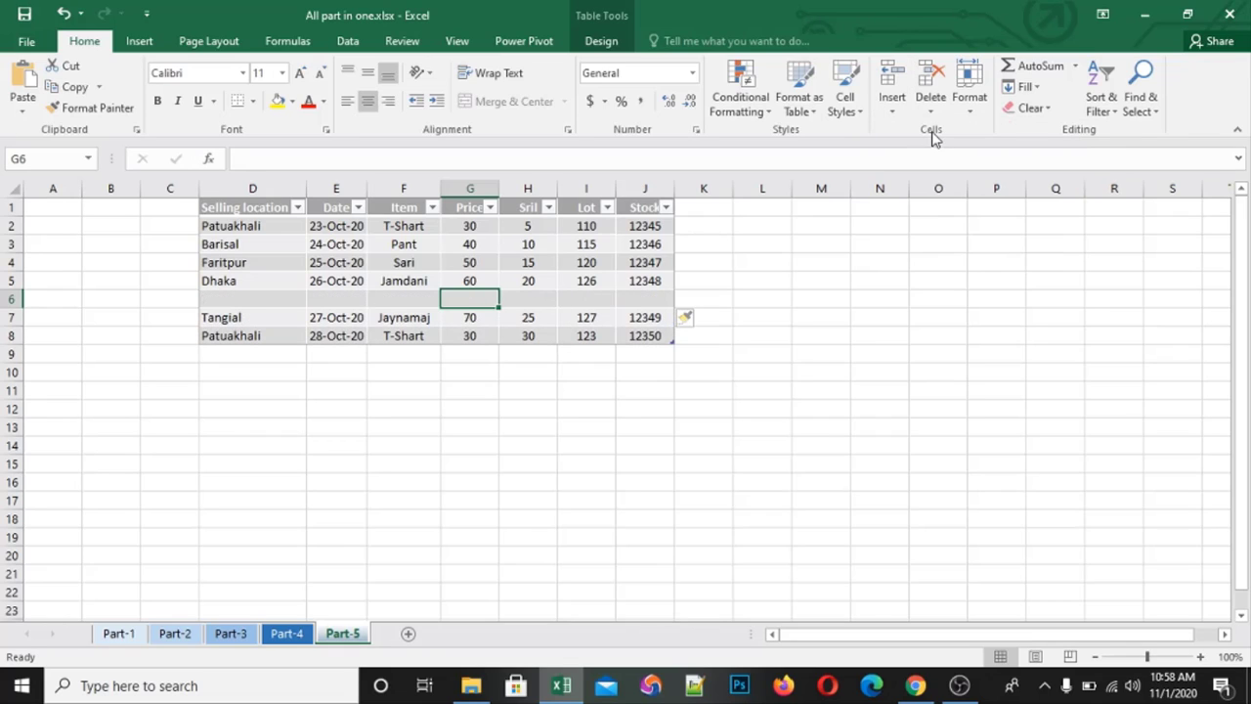
- Undo the insertion of the blank row above the Tangial record
left_click(548, 299)
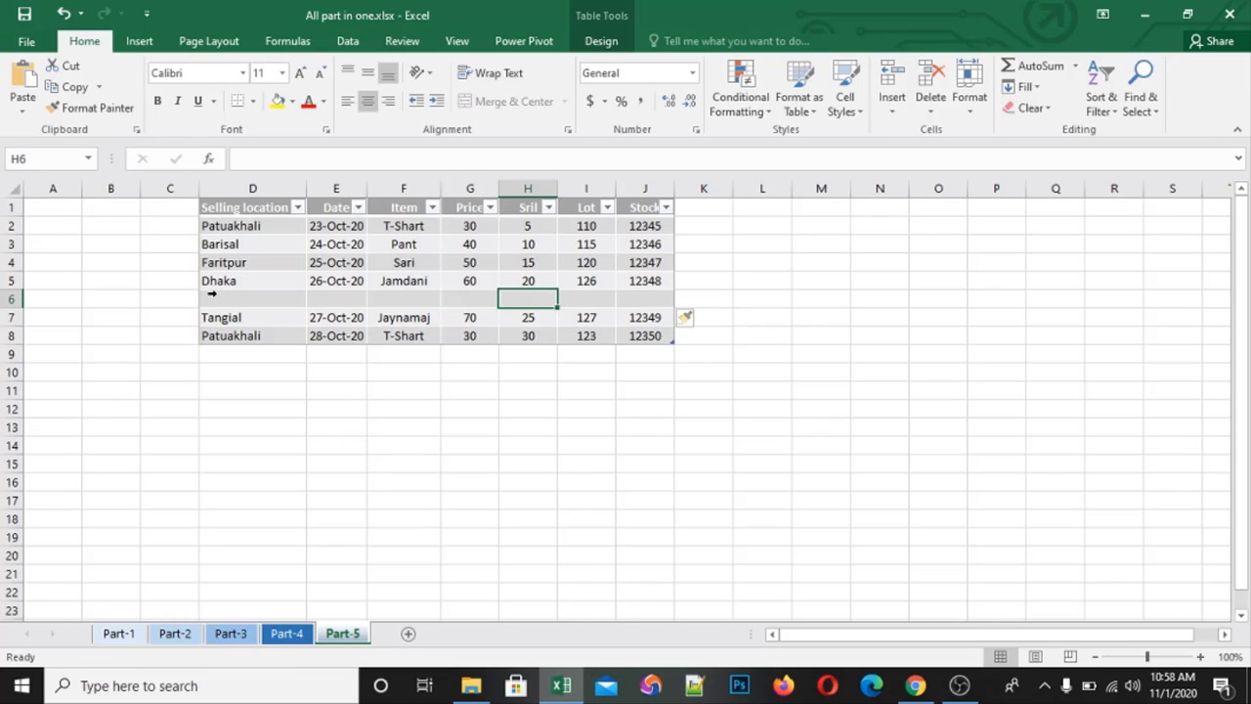
left_click(14, 296)
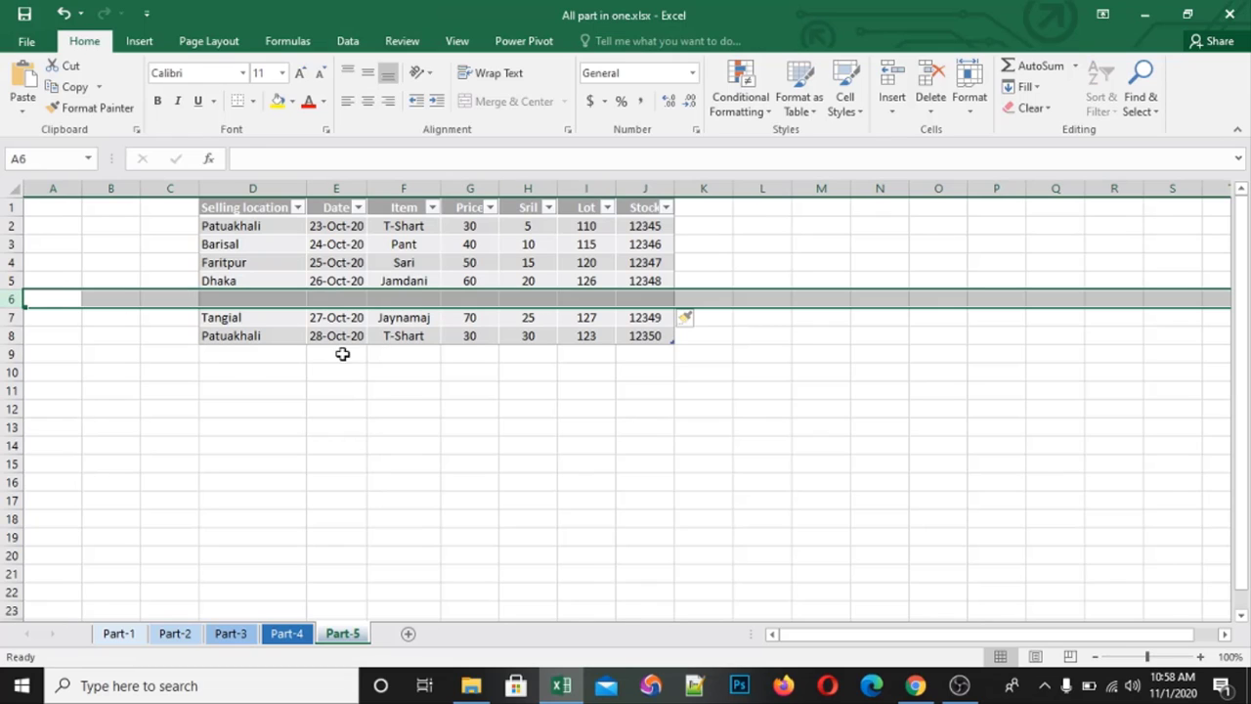
key("ctrl+z")
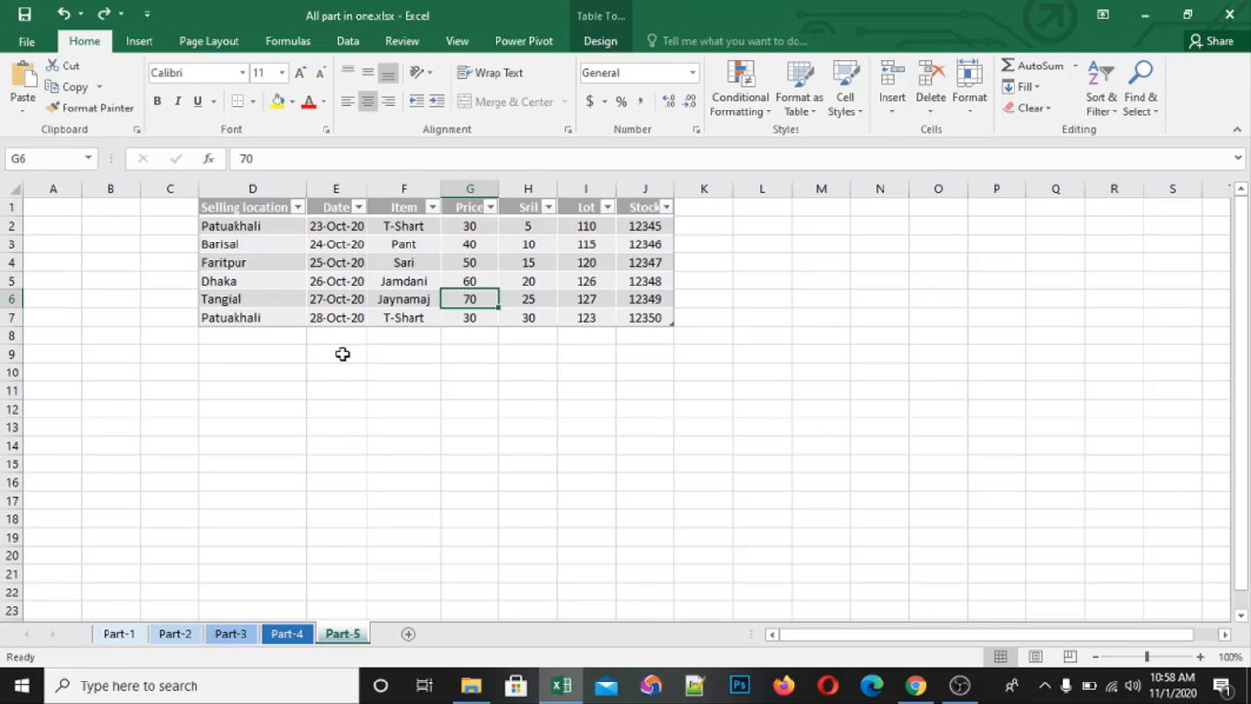
- Try inserting a blank sheet column before the Price column from cell G6, and undo the insertion
left_click(893, 112)
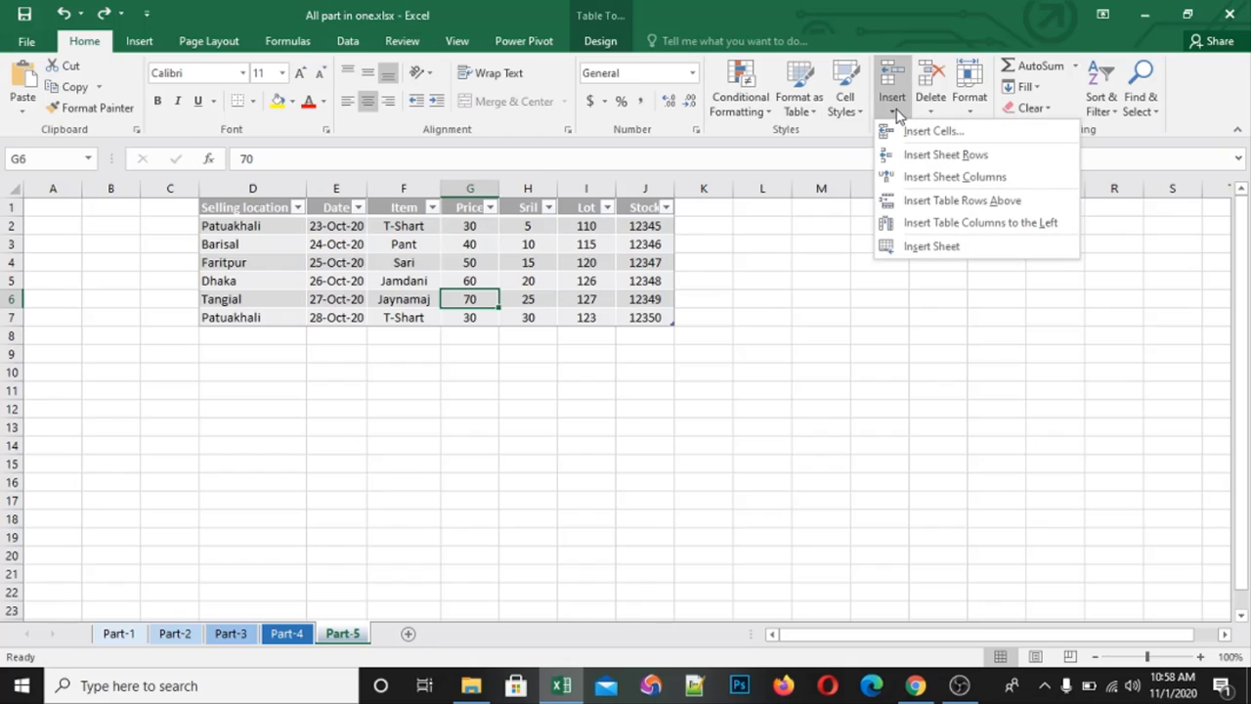
left_click(949, 181)
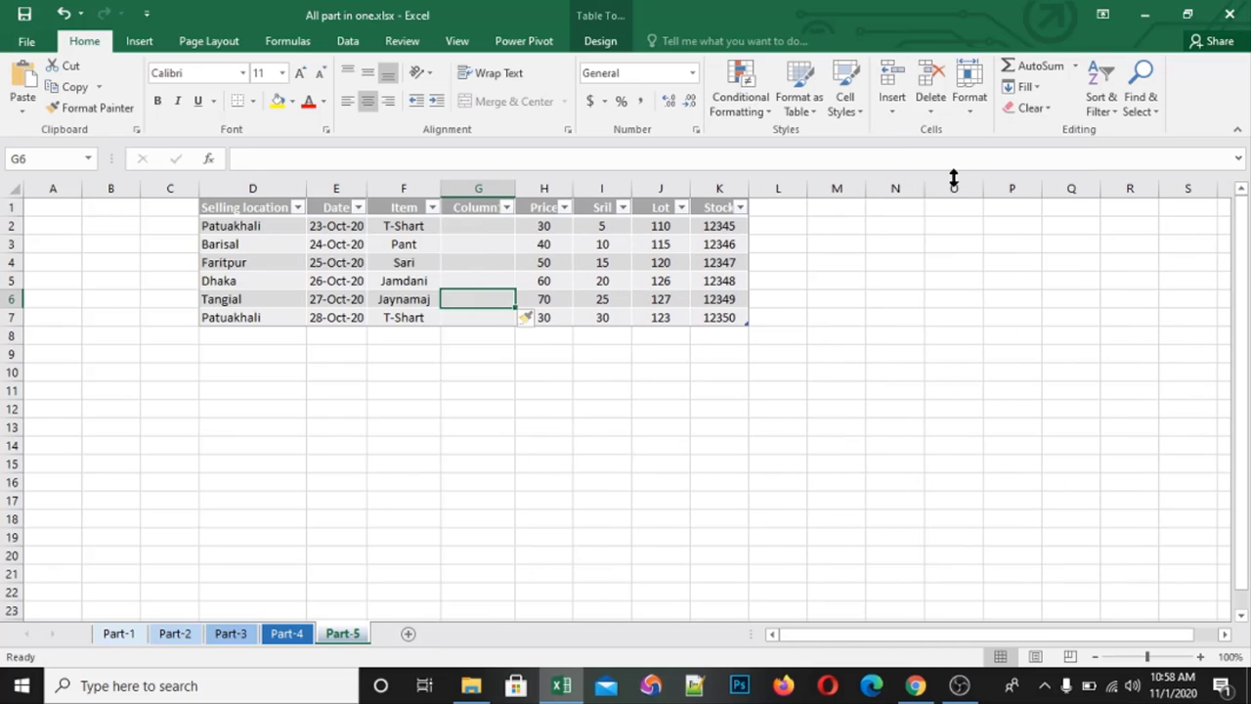
left_click(473, 243)
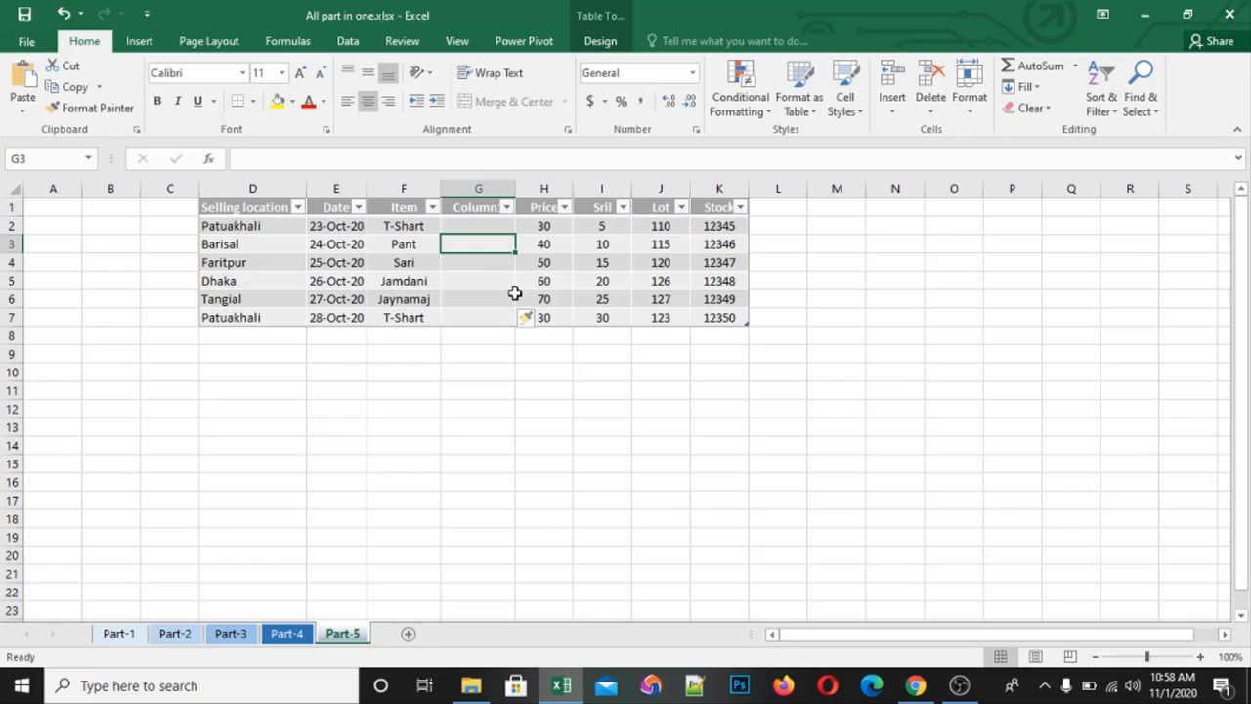
key("ctrl+z")
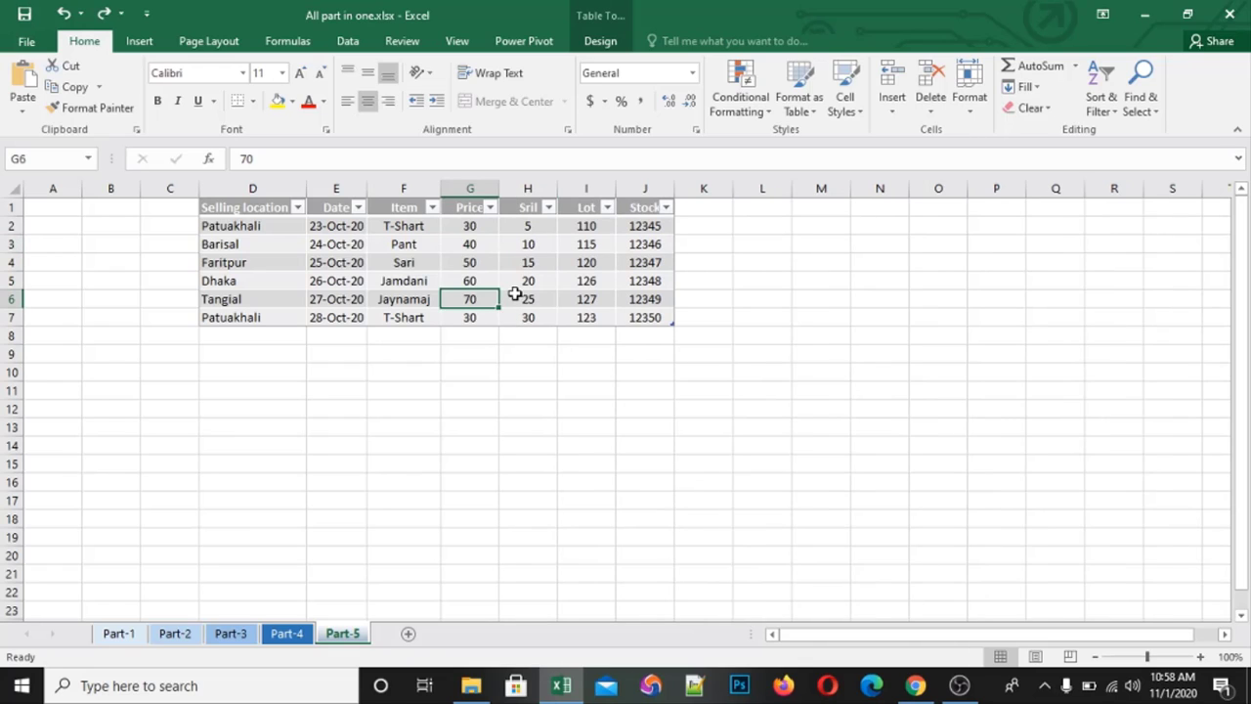
- Try inserting a table row above the Tangial record from its Price cell, and undo the insertion
left_click(892, 114)
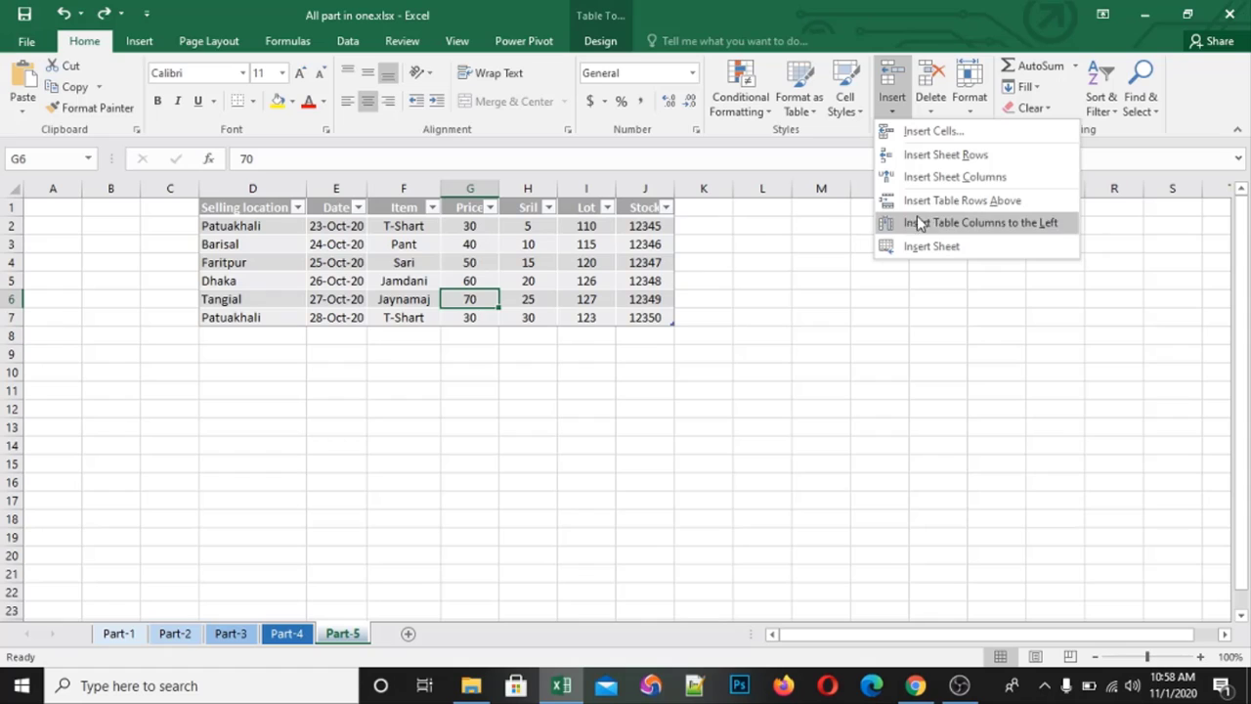
left_click(950, 207)
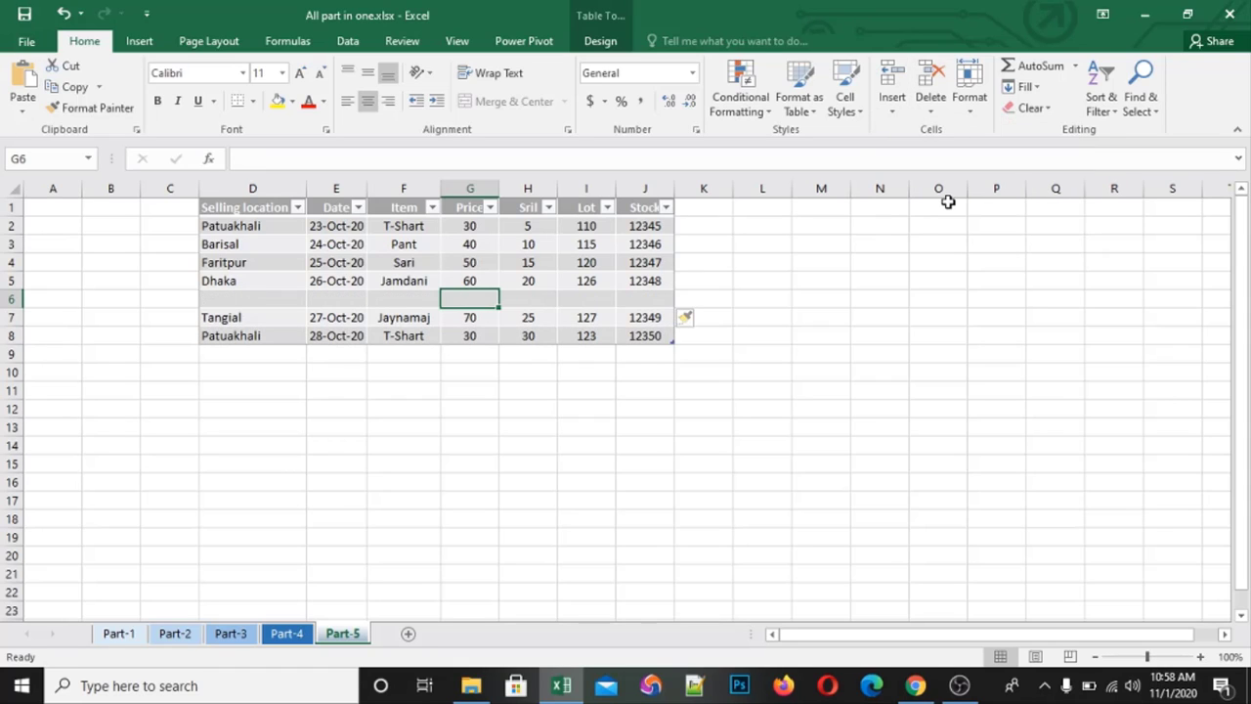
key("ctrl+z")
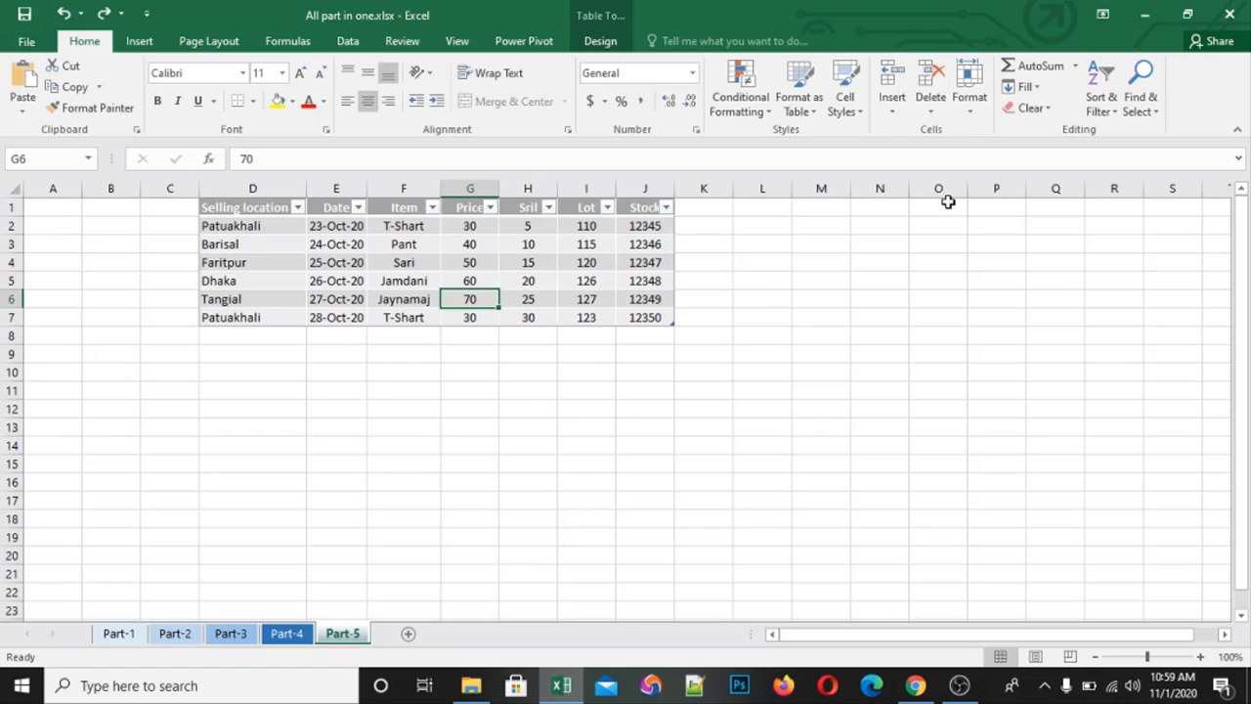
left_click(891, 111)
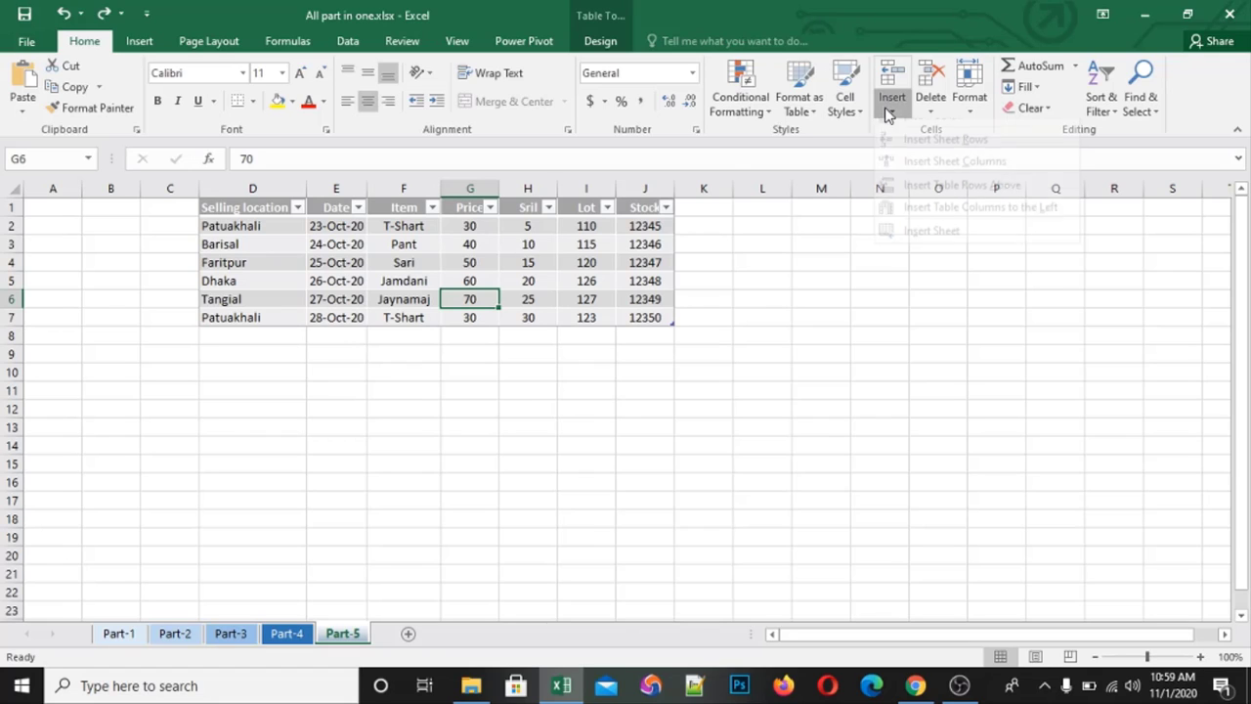
left_click(640, 259)
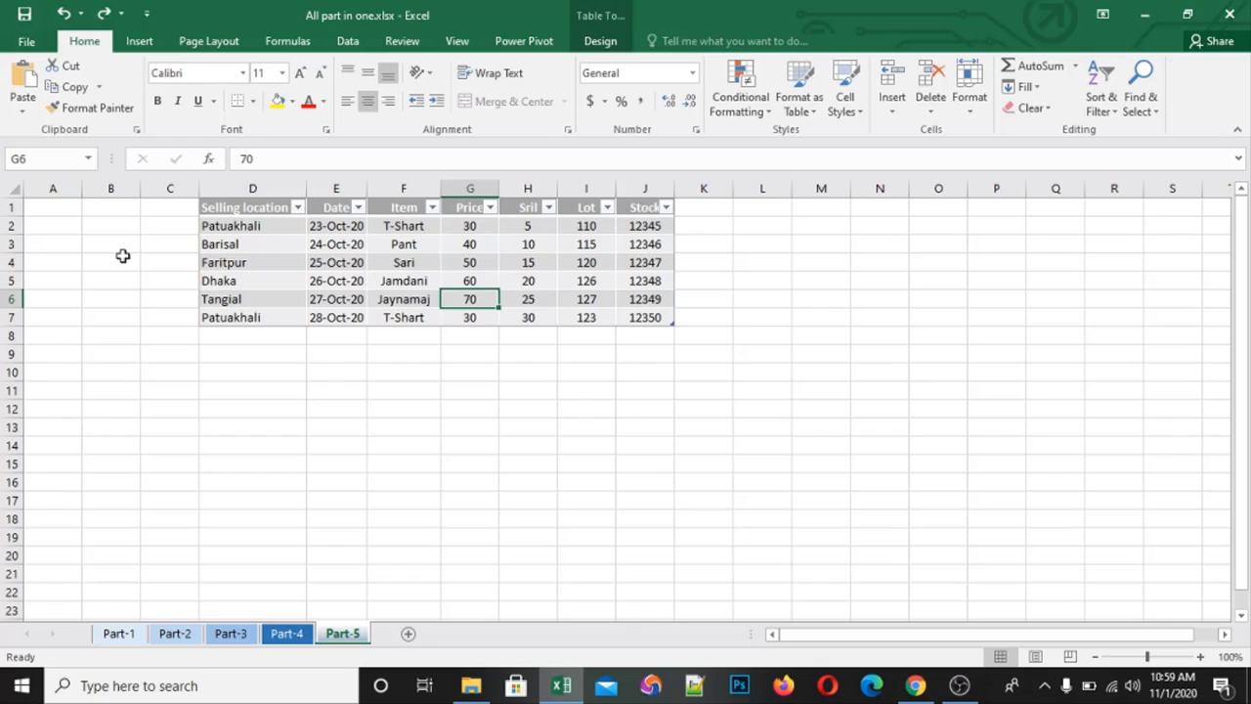
- Insert five blank sheet rows above the Dhaka record in row 5
left_click(6, 280)
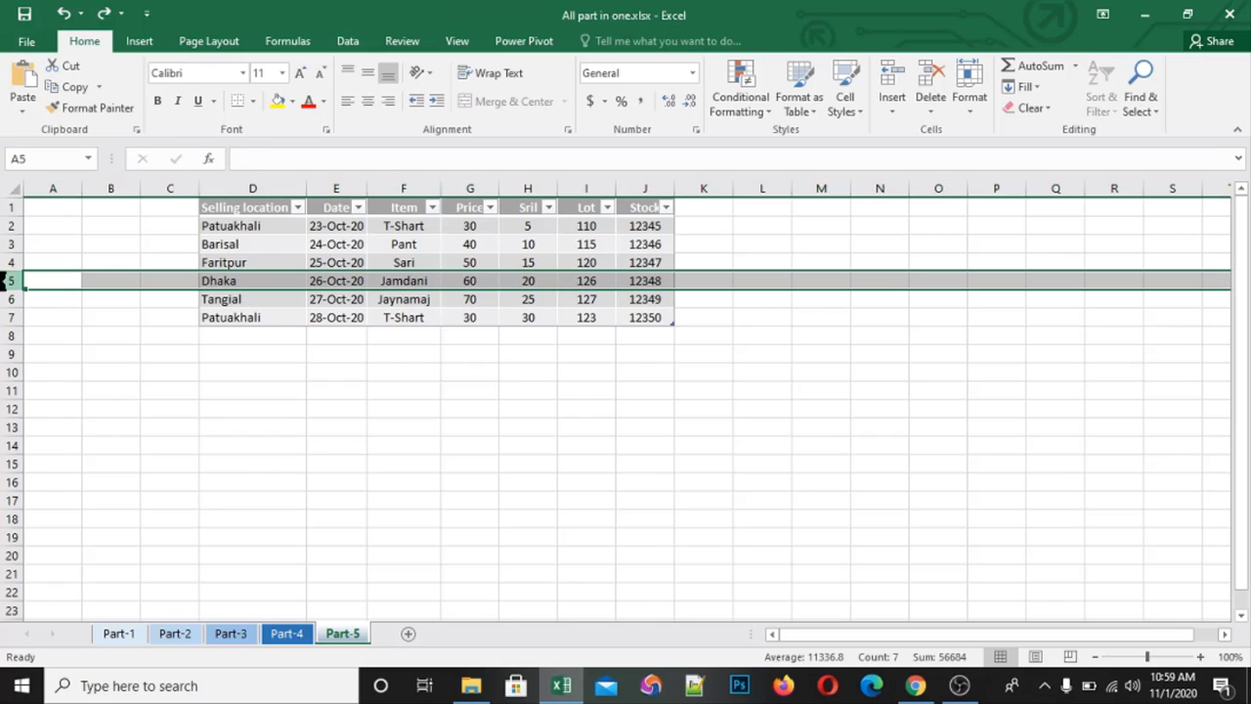
key("ctrl+shift+plus")
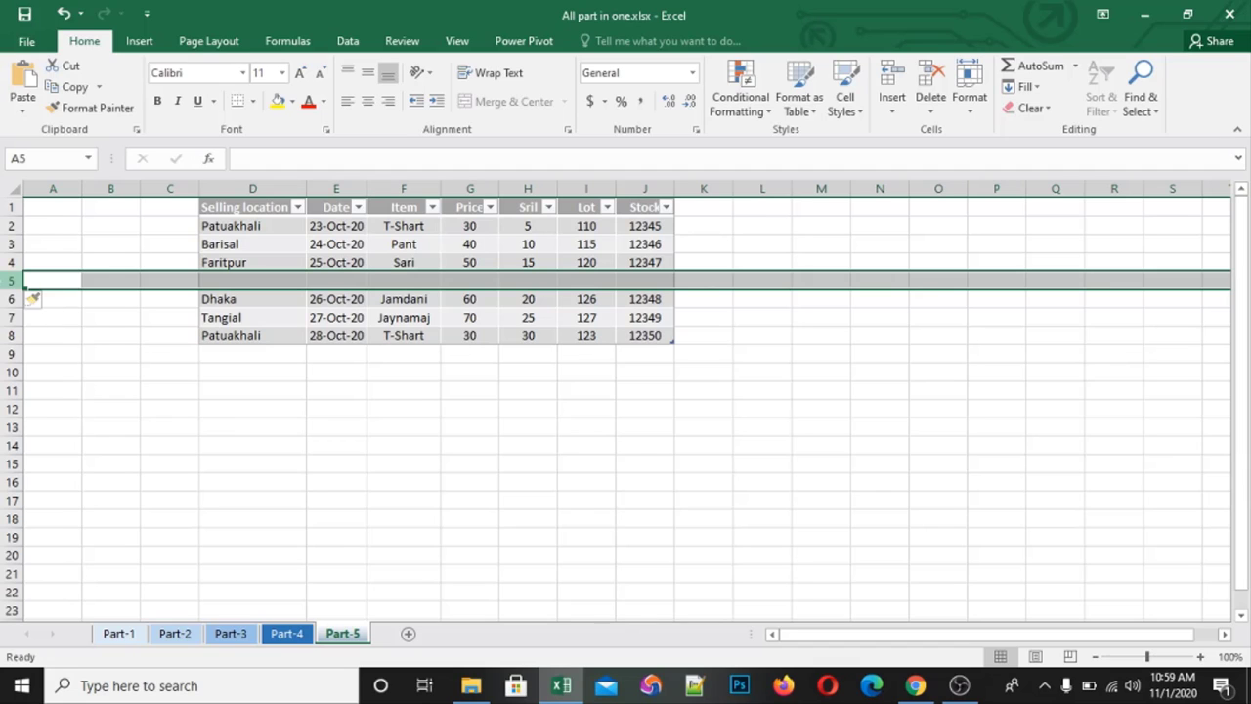
key("ctrl+shift+plus")
key("ctrl+shift+plus")
key("ctrl+shift+plus")
key("ctrl+shift+plus")
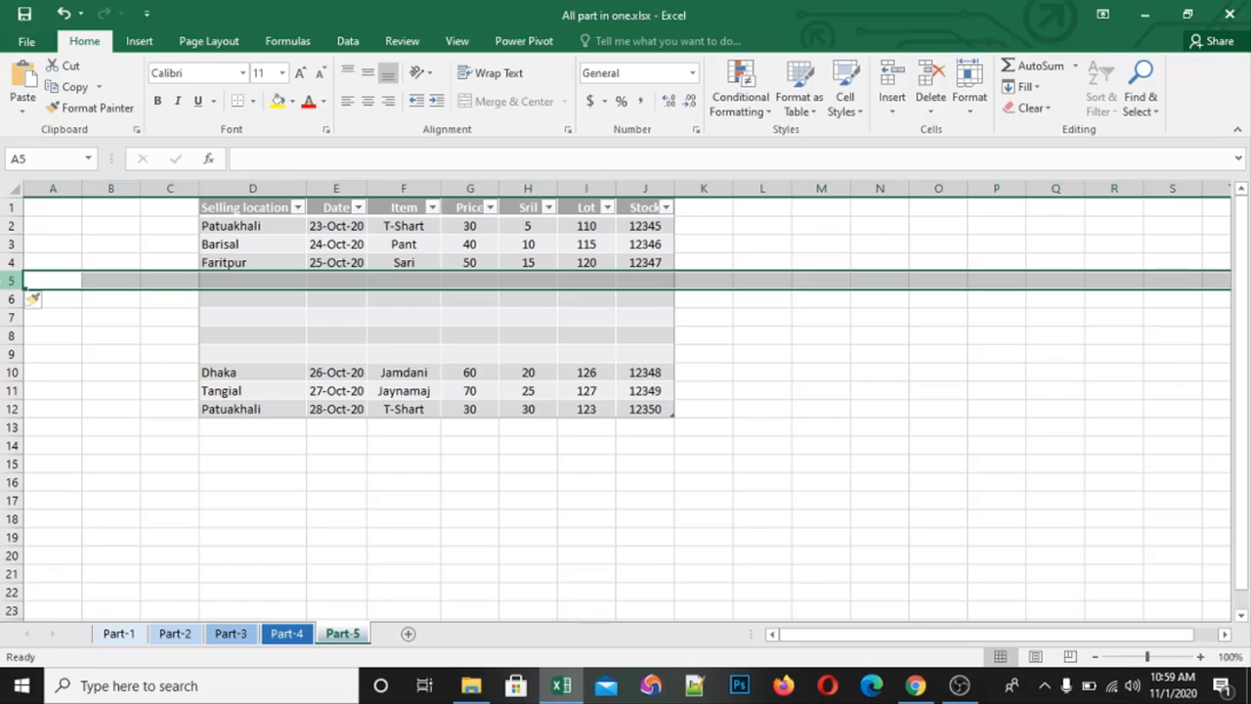
- Undo all five row insertions above the Dhaka record
key("ctrl+z")
key("ctrl+z")
key("ctrl+z")
key("ctrl+z")
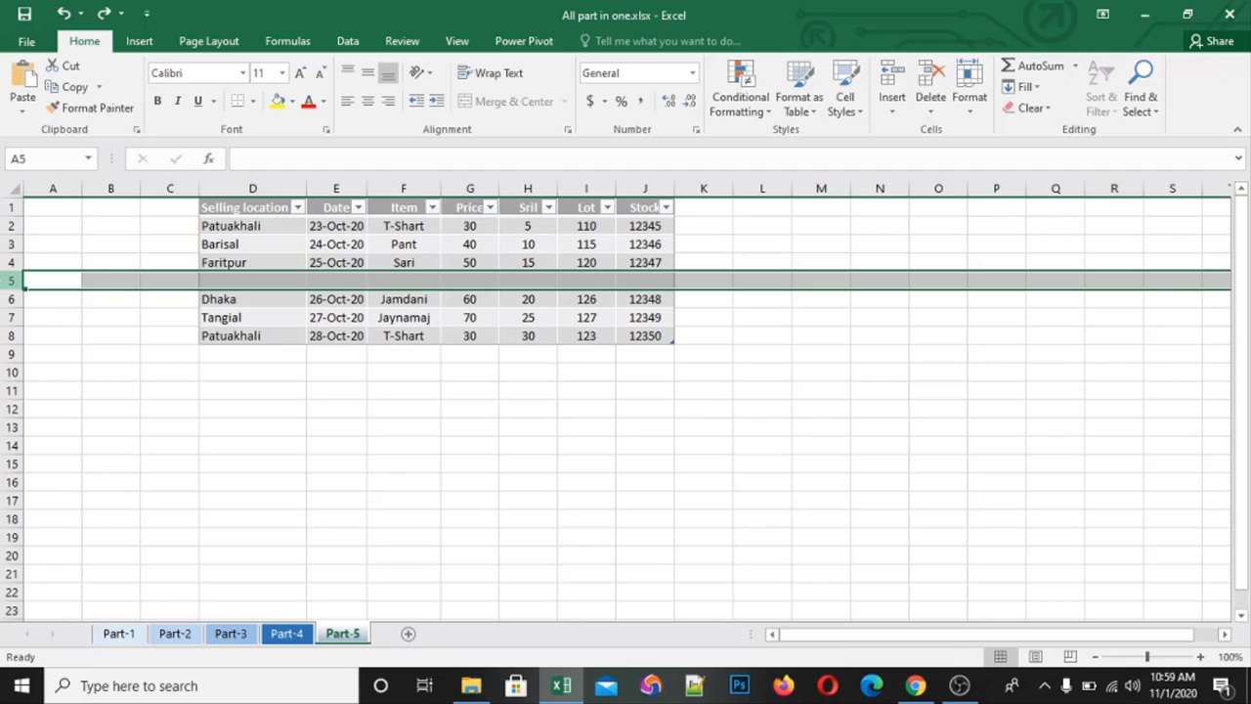
key("ctrl+z")
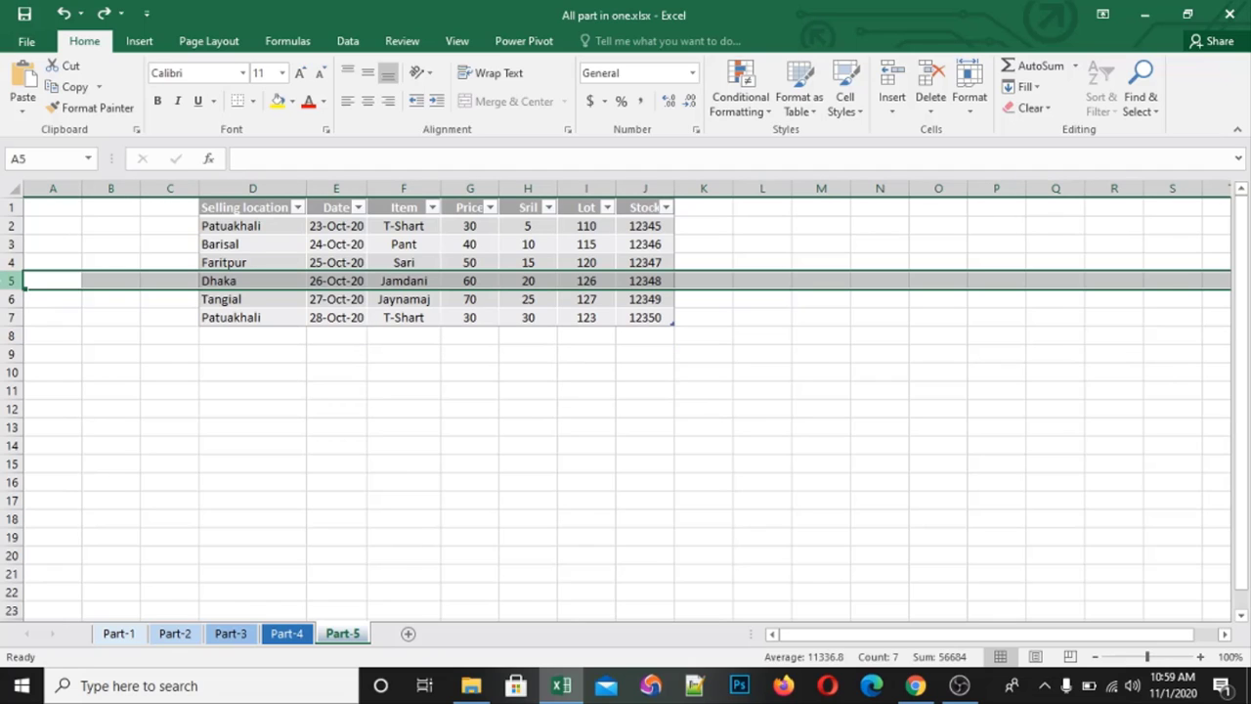
- Insert five blank sheet columns between the Date and Item columns
left_click(333, 188)
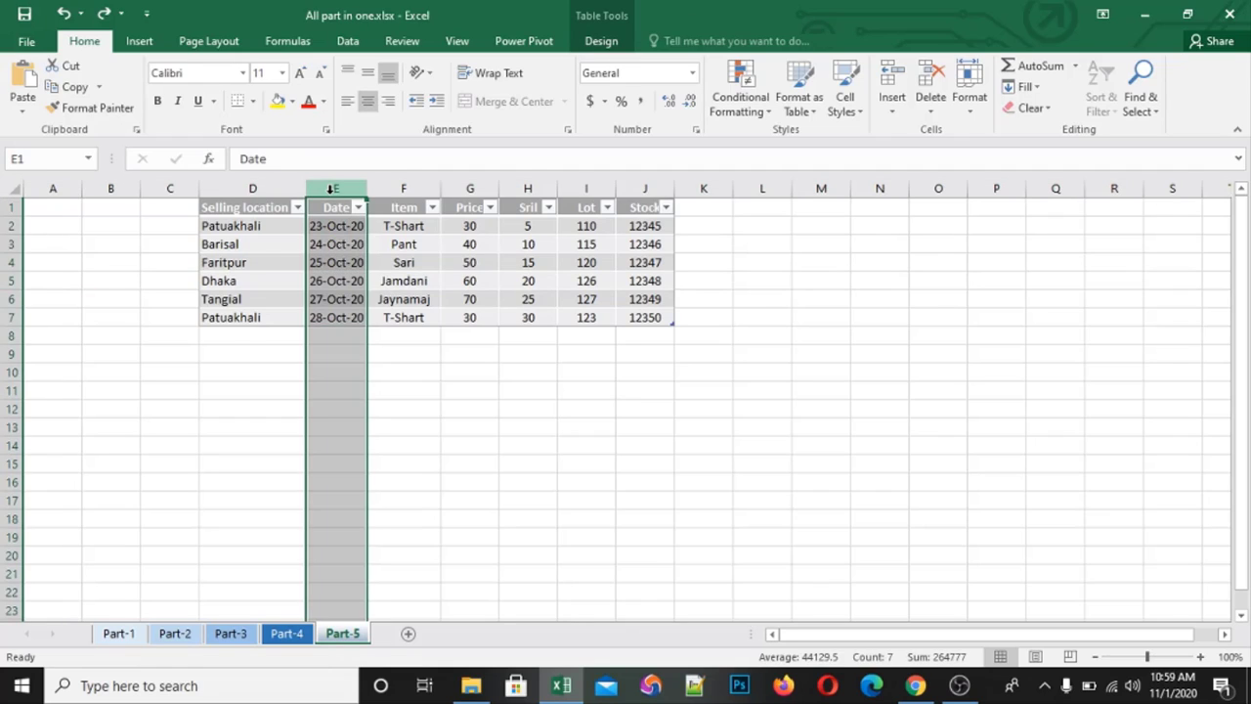
left_click_drag(332, 189, 405, 188)
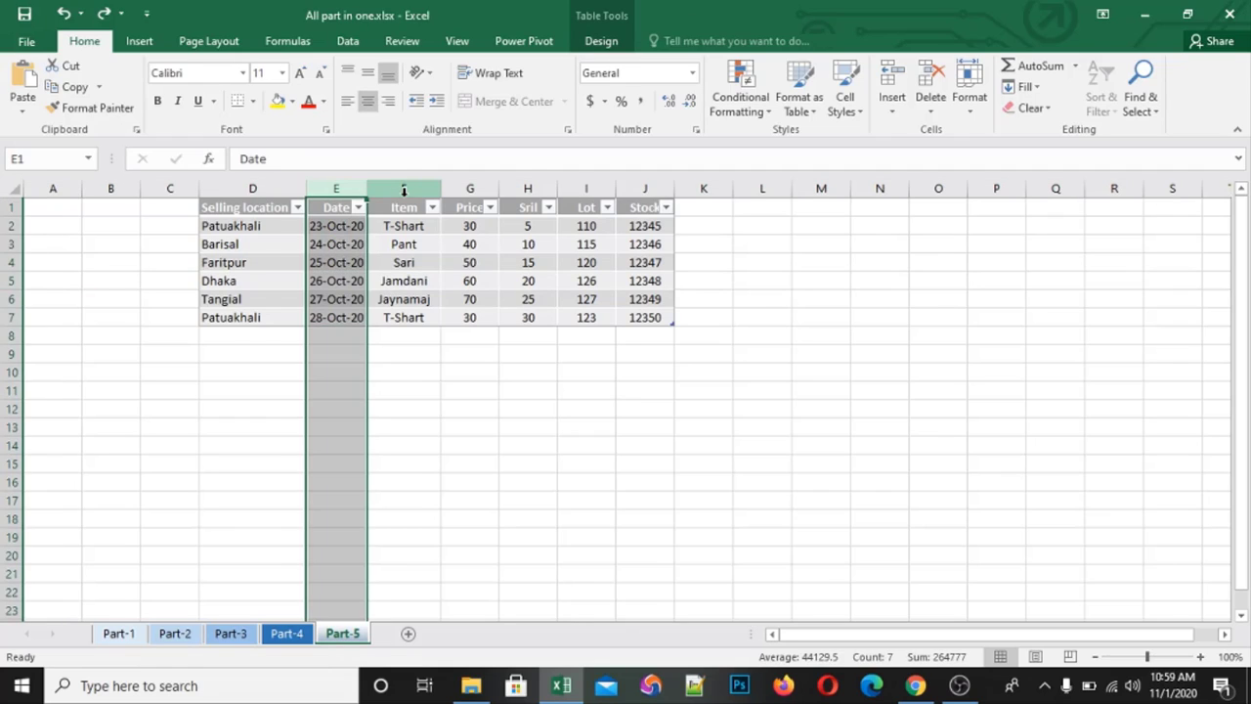
left_click(403, 189)
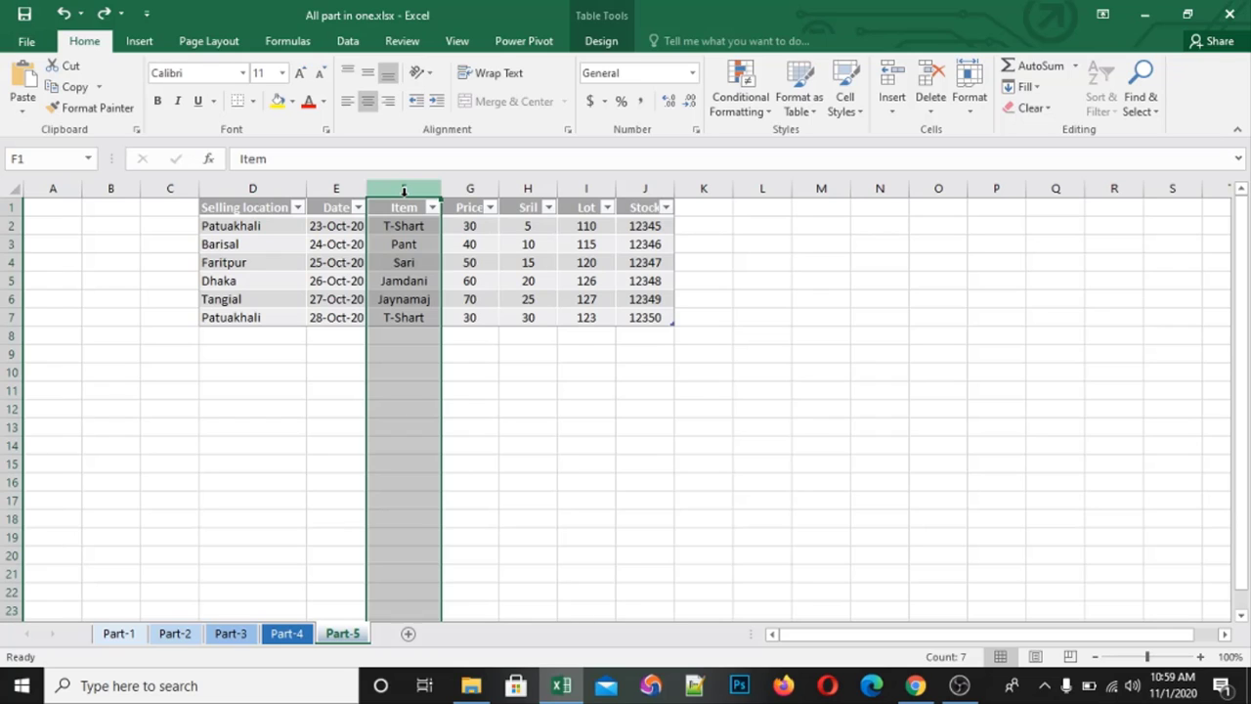
key("ctrl+shift+plus")
key("ctrl+shift+plus")
key("ctrl+shift+plus")
key("ctrl+shift+plus")
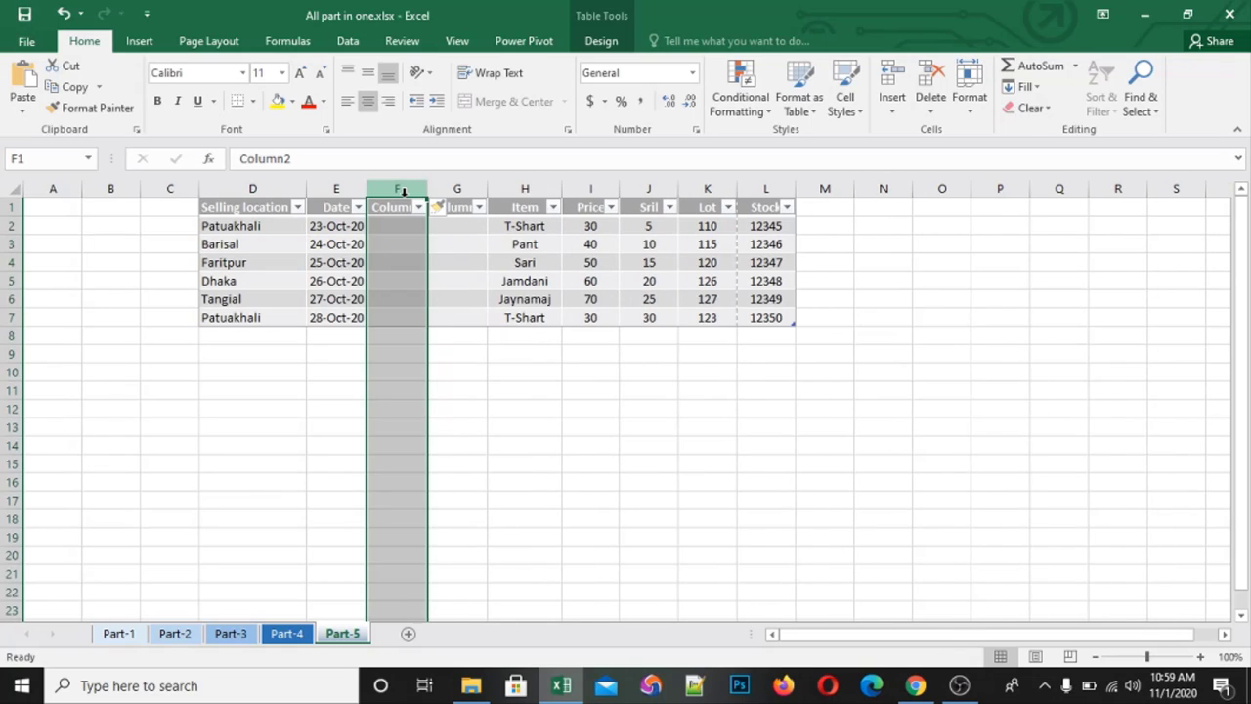
key("ctrl+shift+plus")
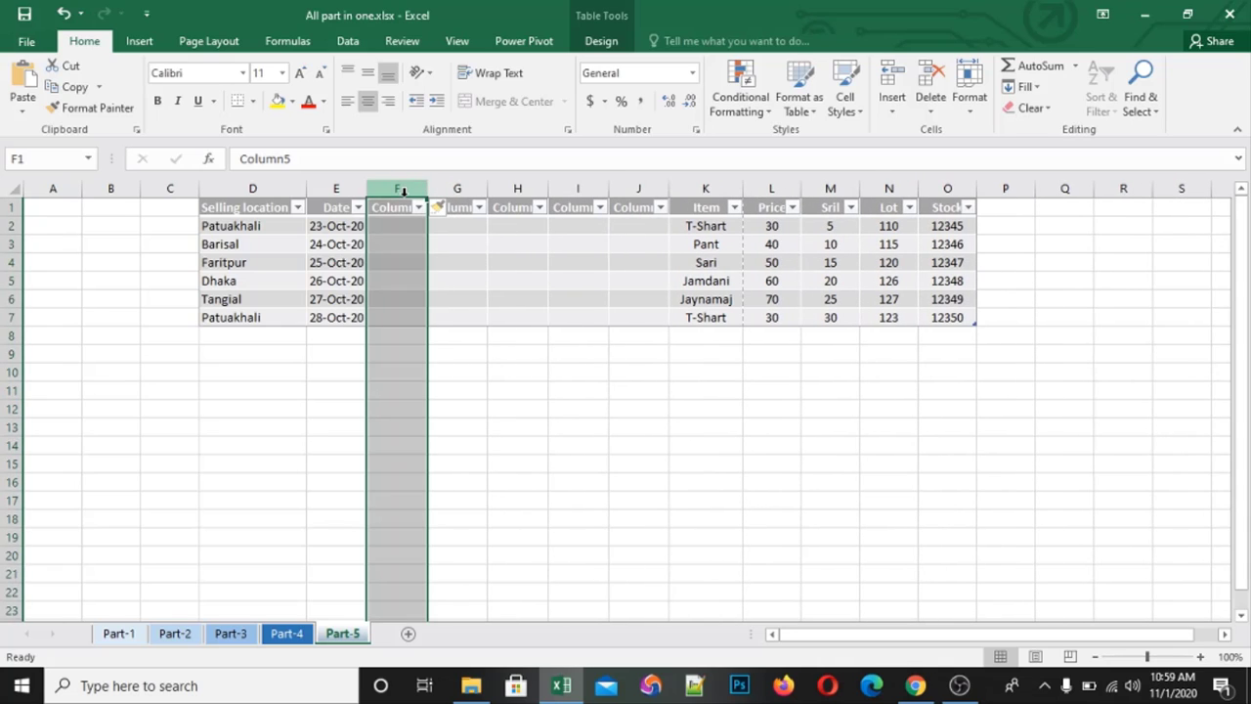
- Remove the five blank columns just inserted before the Item column
key("ctrl+minus")
key("ctrl+minus")
key("ctrl+minus")
key("ctrl+minus")
key("ctrl+minus")
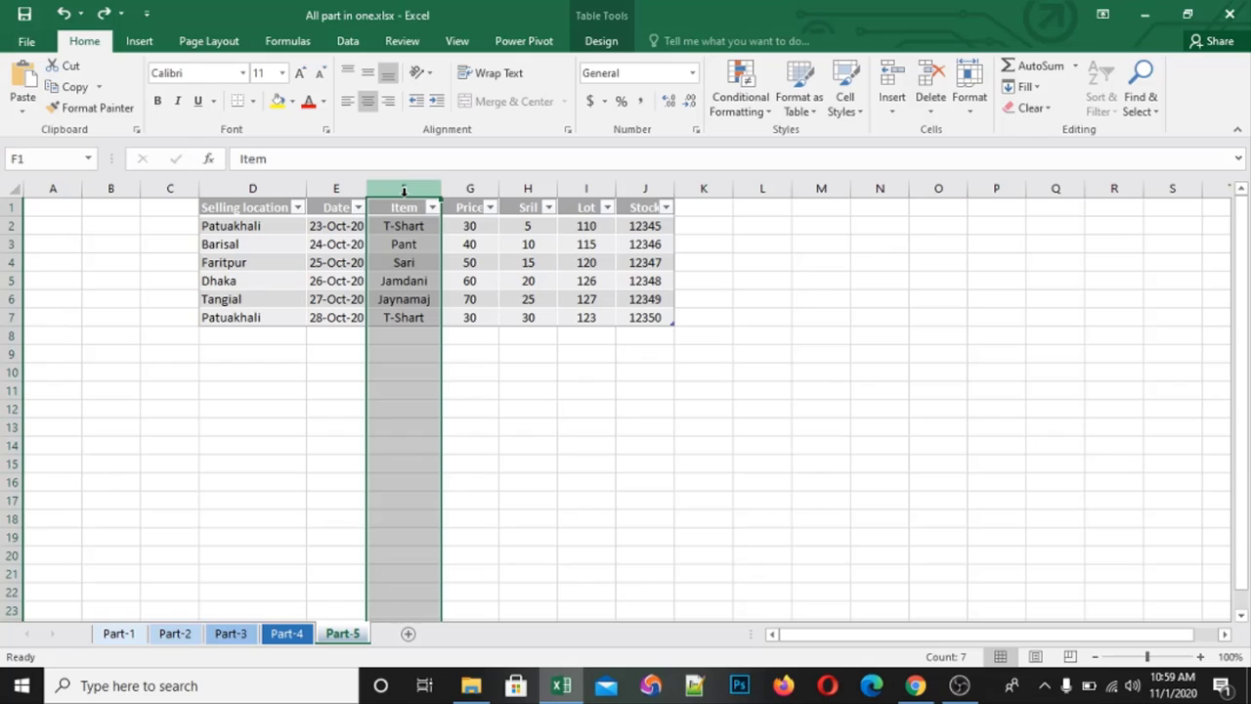
left_click(590, 284)
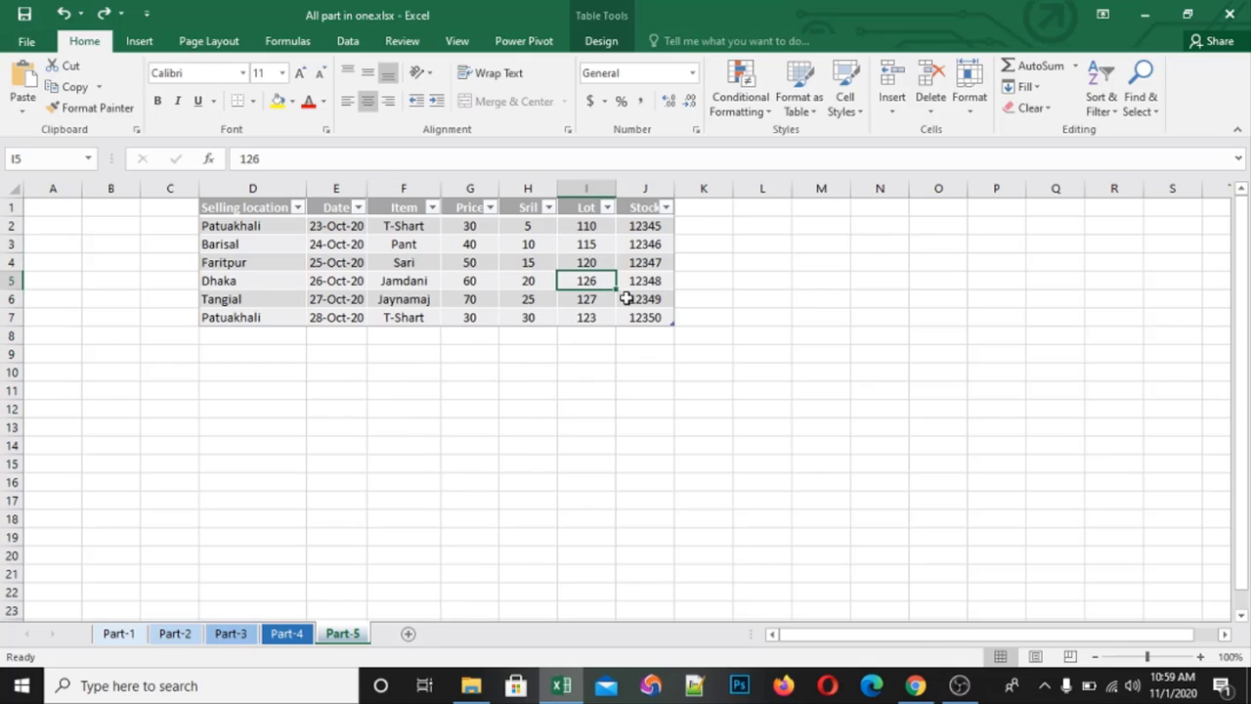
left_click(625, 298)
left_click(757, 290)
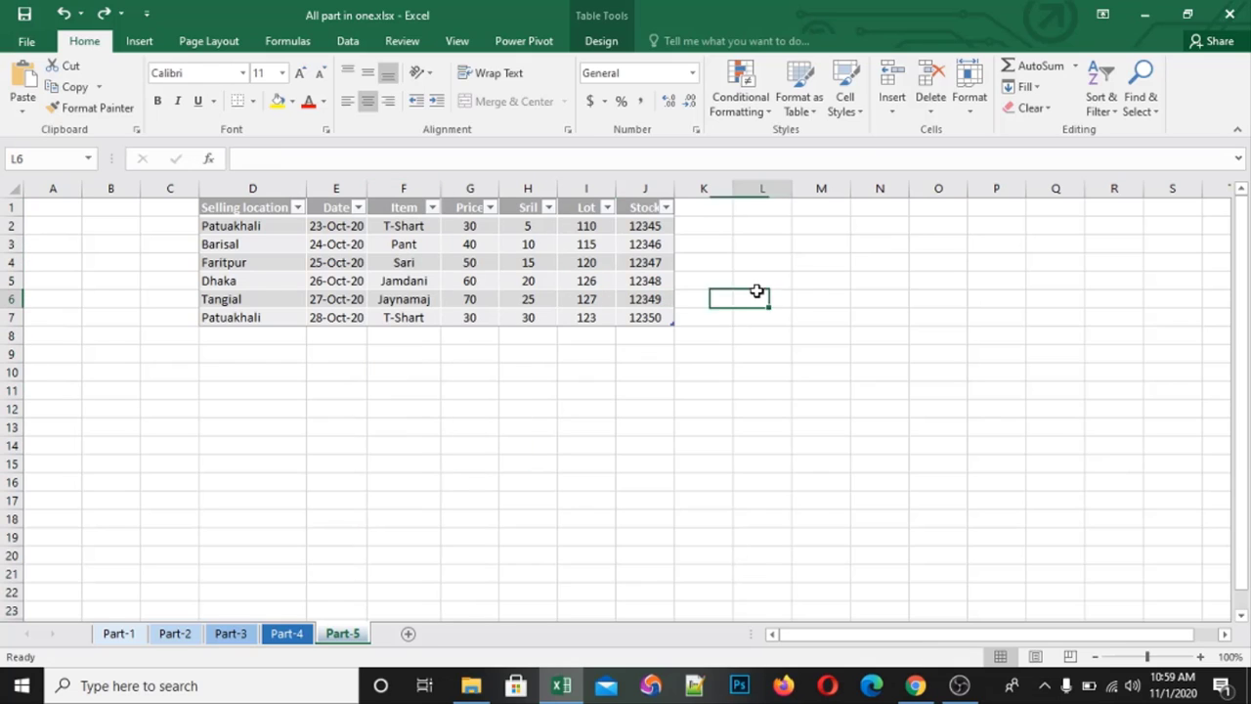
left_click(890, 104)
left_click(603, 249)
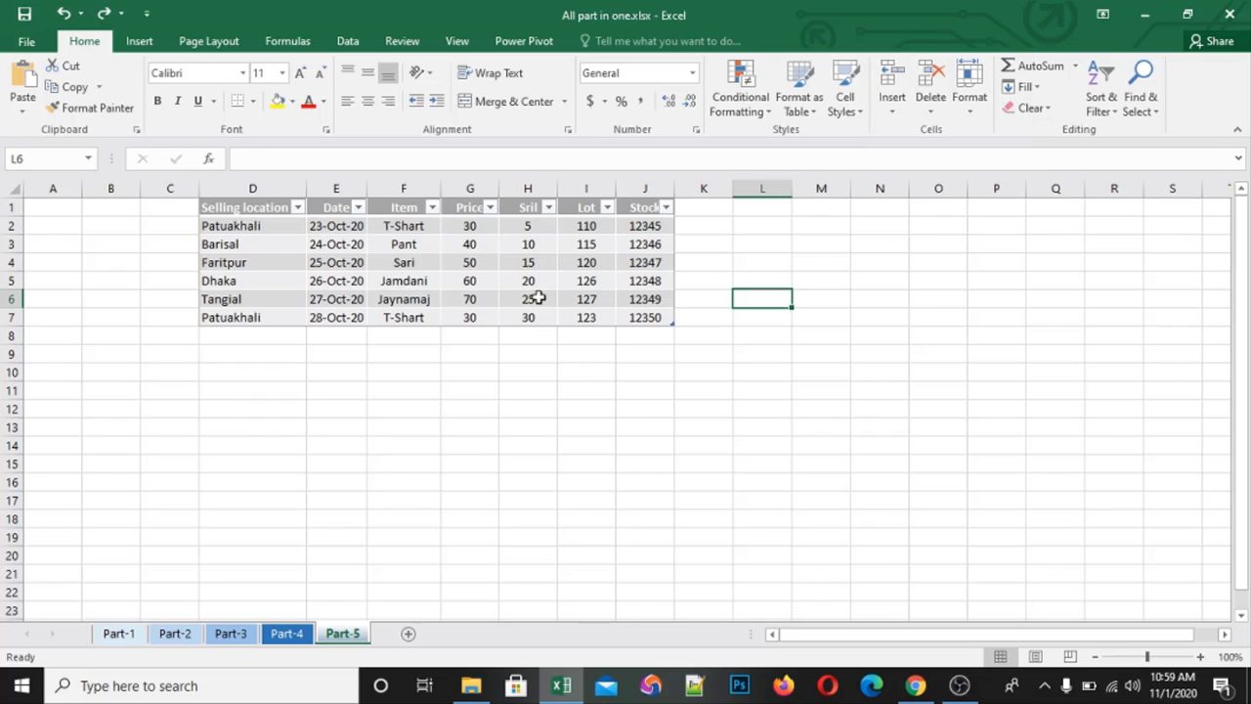
left_click(503, 320)
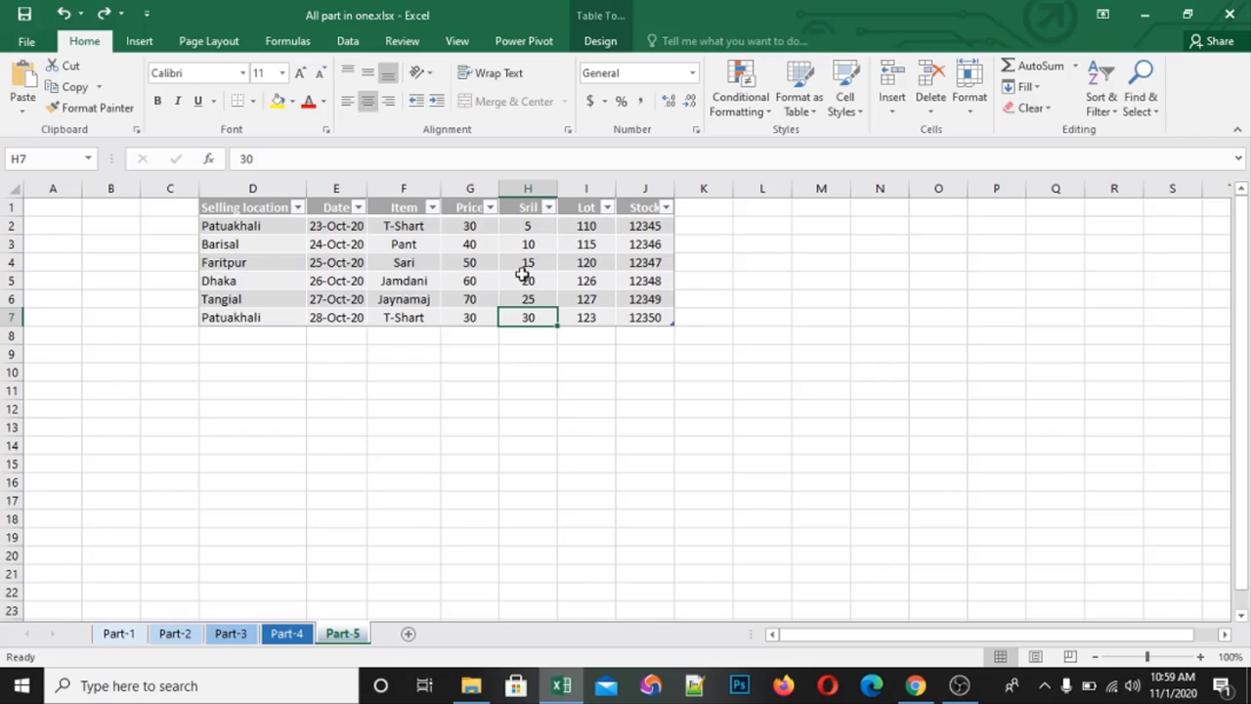
left_click(481, 276)
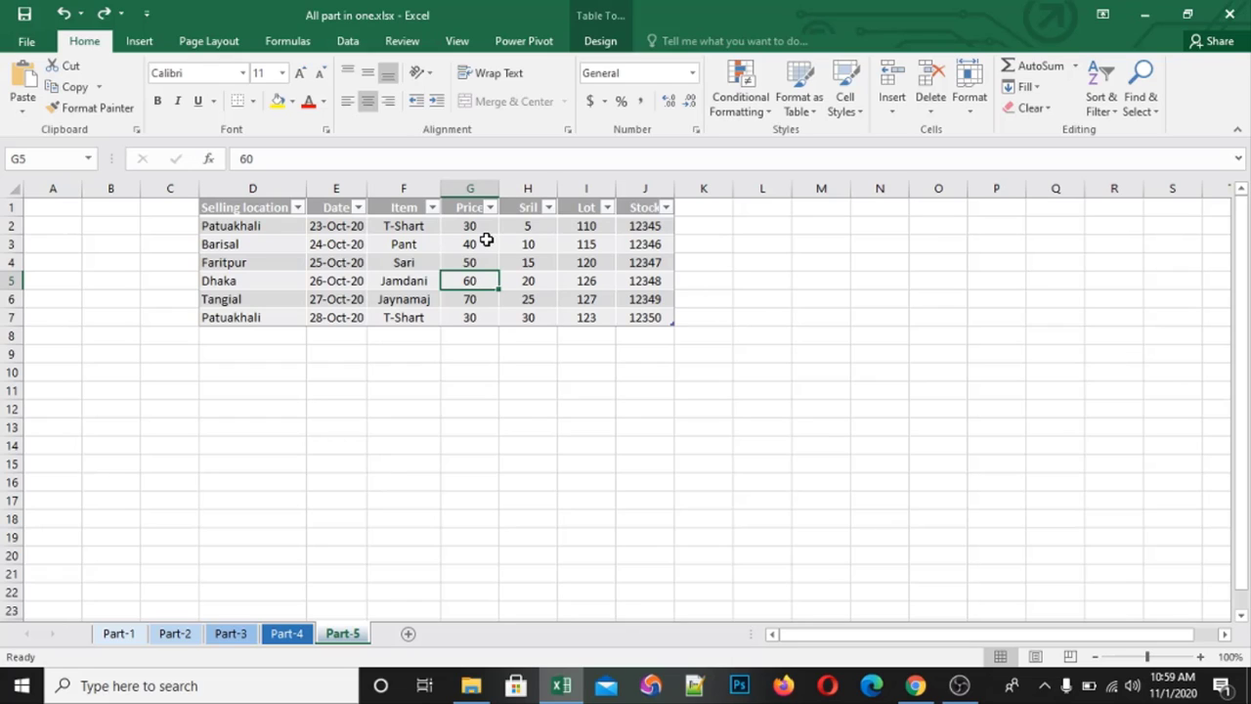
left_click(406, 186)
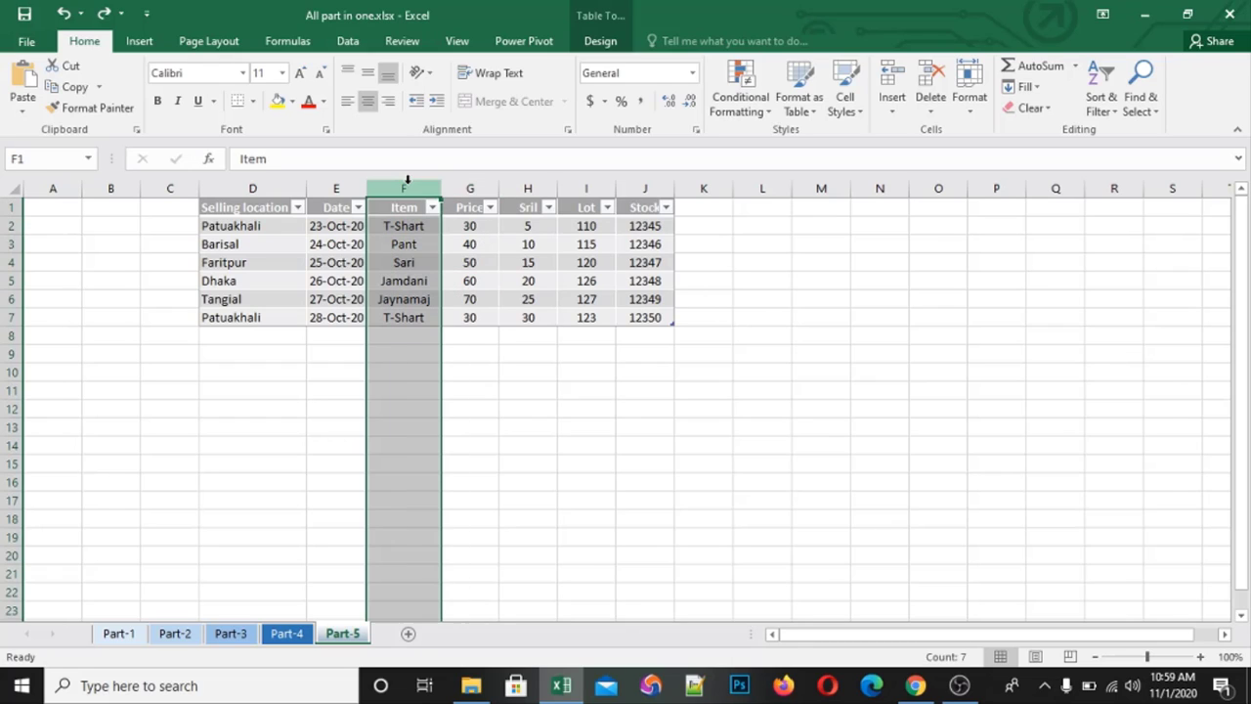
left_click(10, 280)
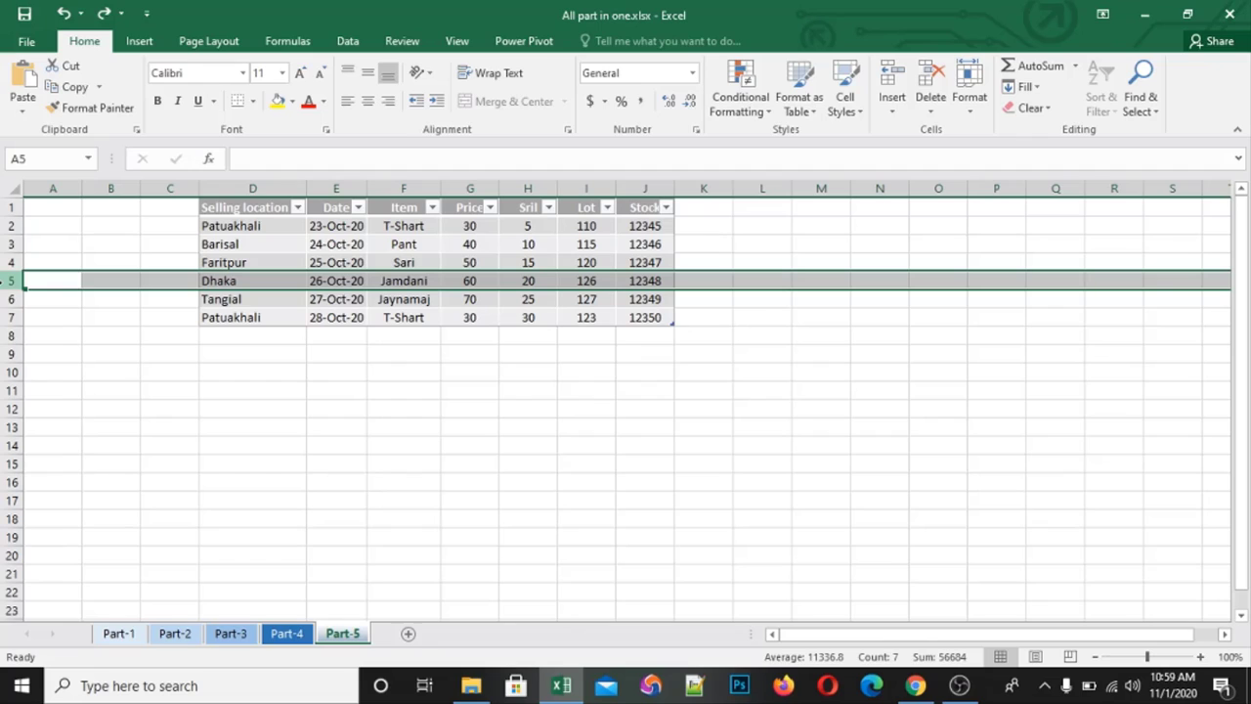
left_click(350, 297)
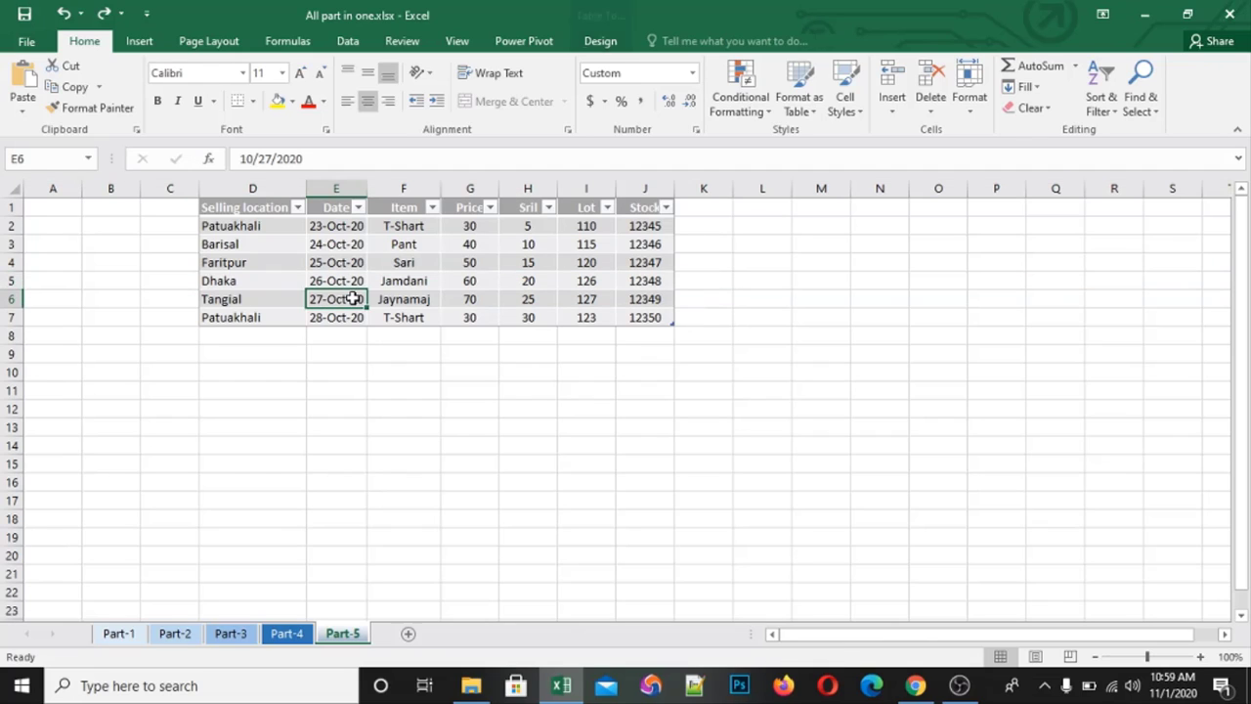
left_click(621, 276)
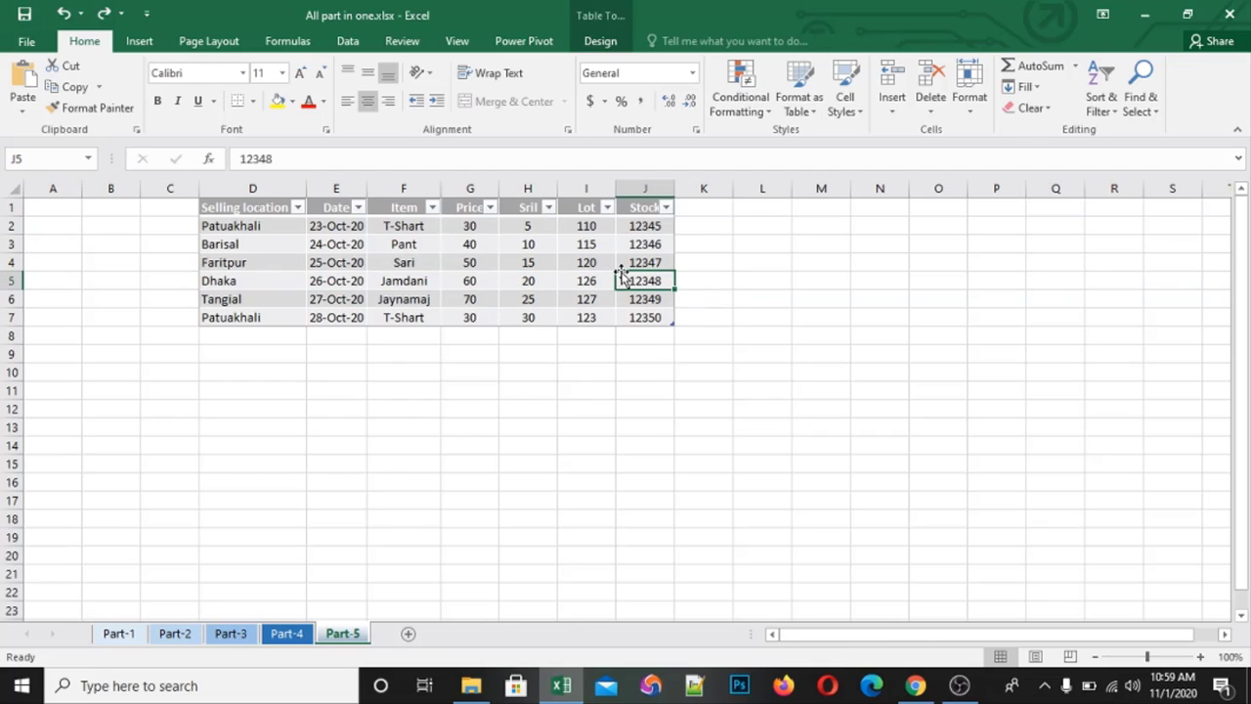
- Delete the entire Price column from the sheet and undo the deletion
left_click(933, 111)
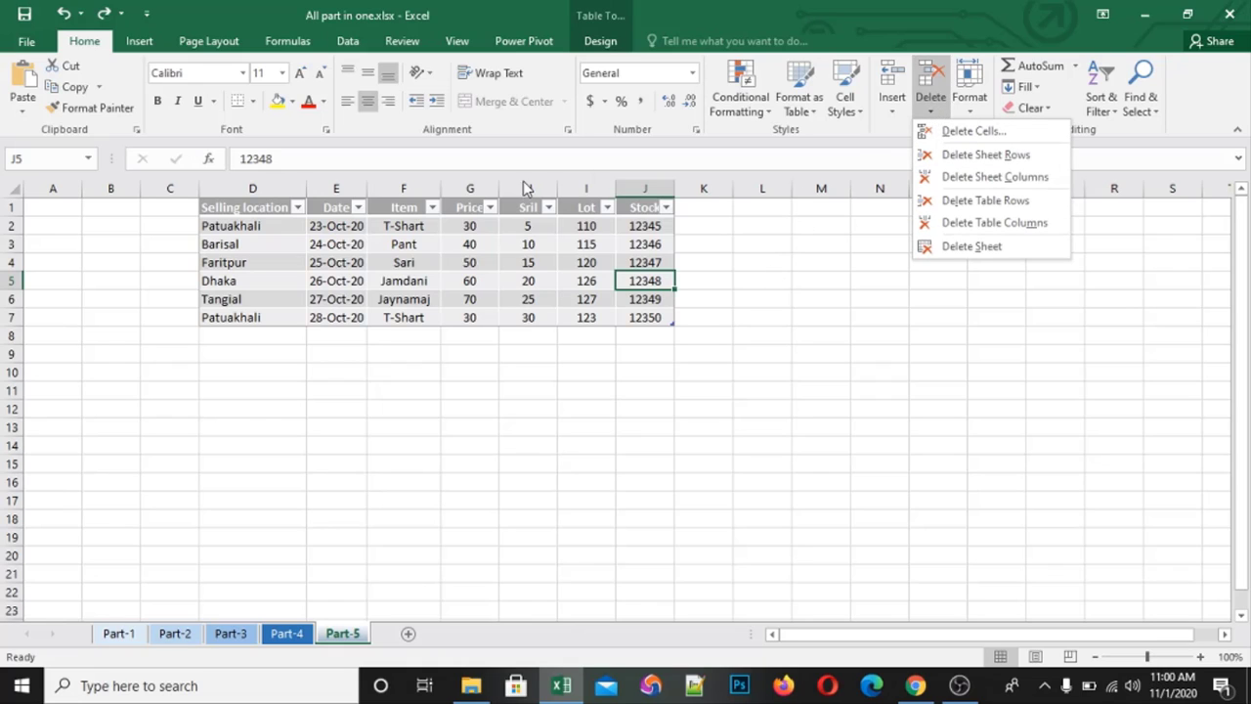
left_click(497, 243)
left_click(466, 186)
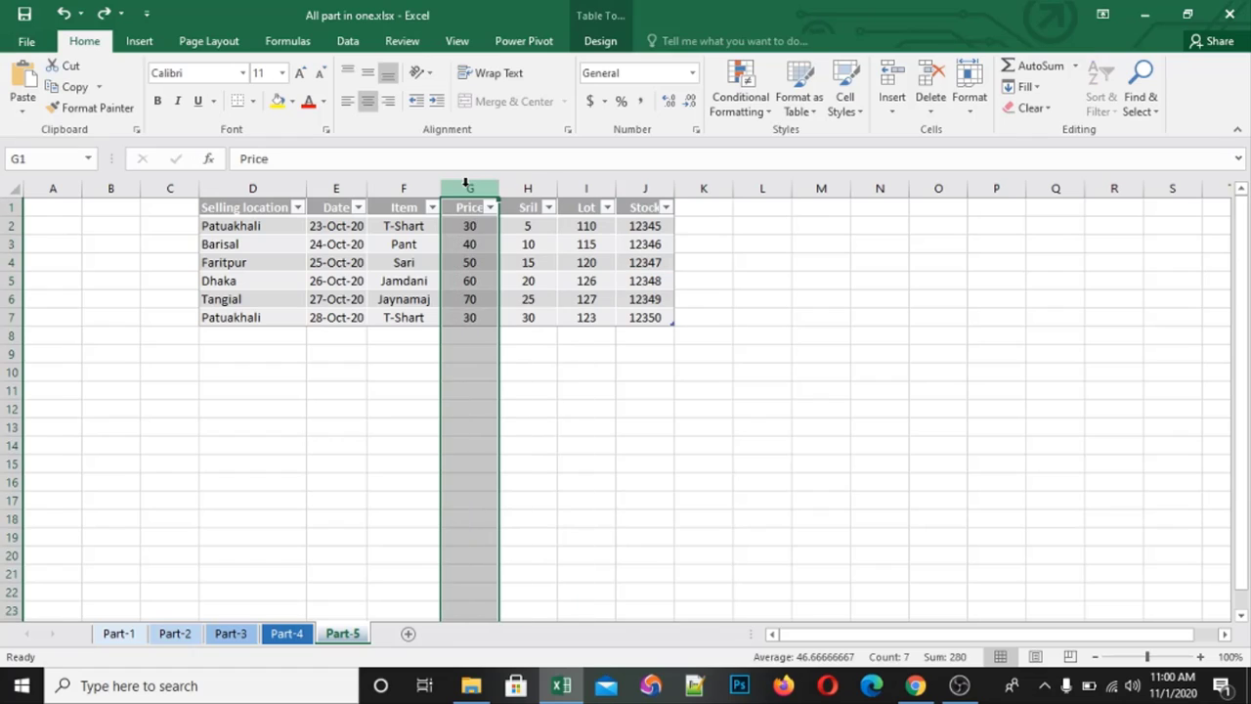
right_click(466, 186)
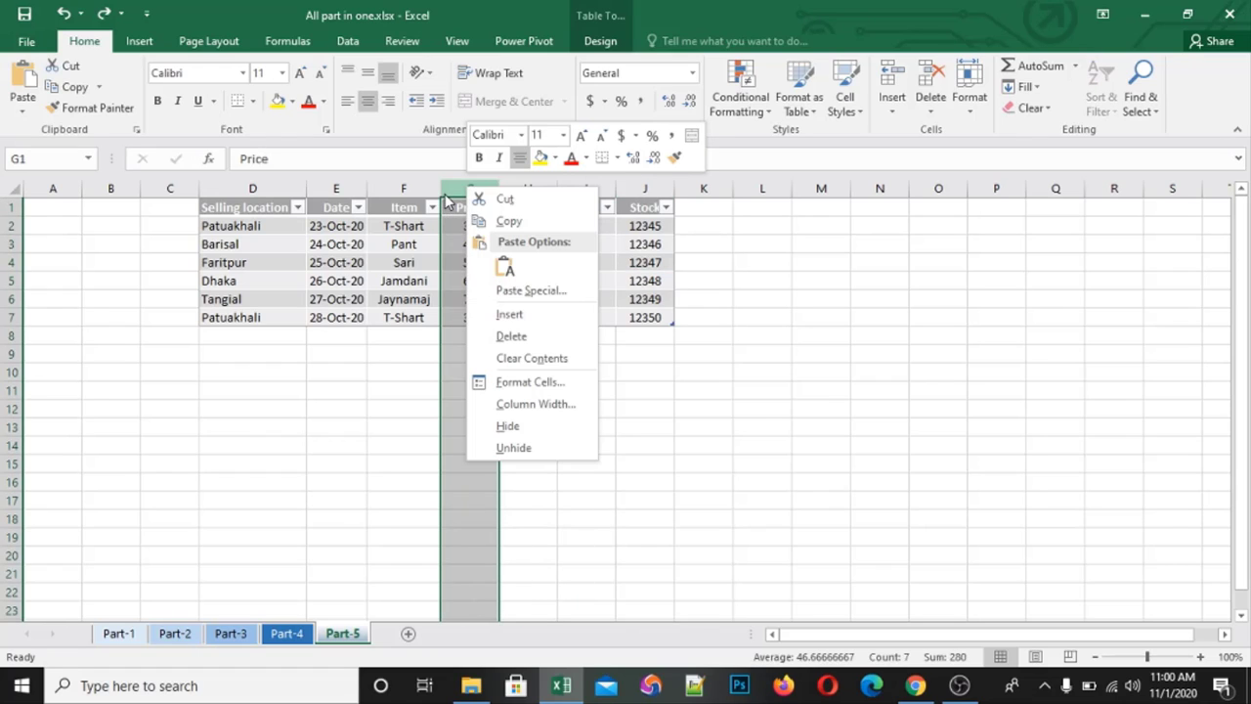
key("Escape")
left_click(930, 110)
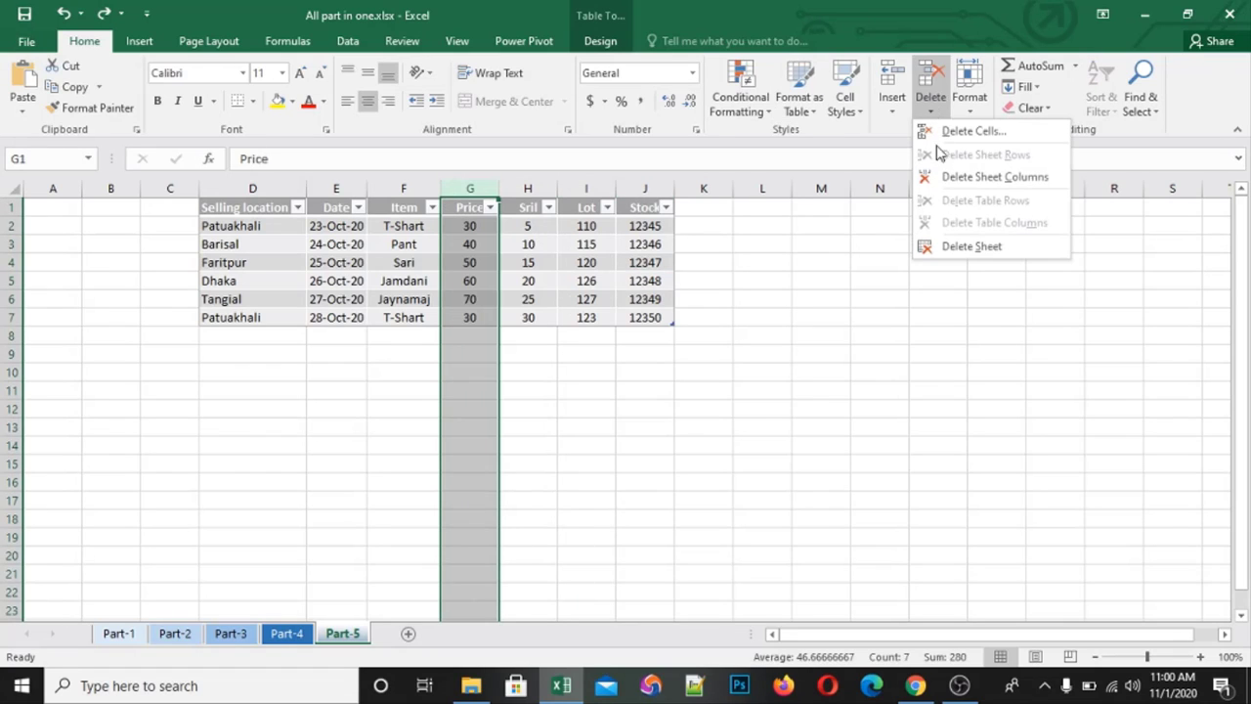
left_click(975, 179)
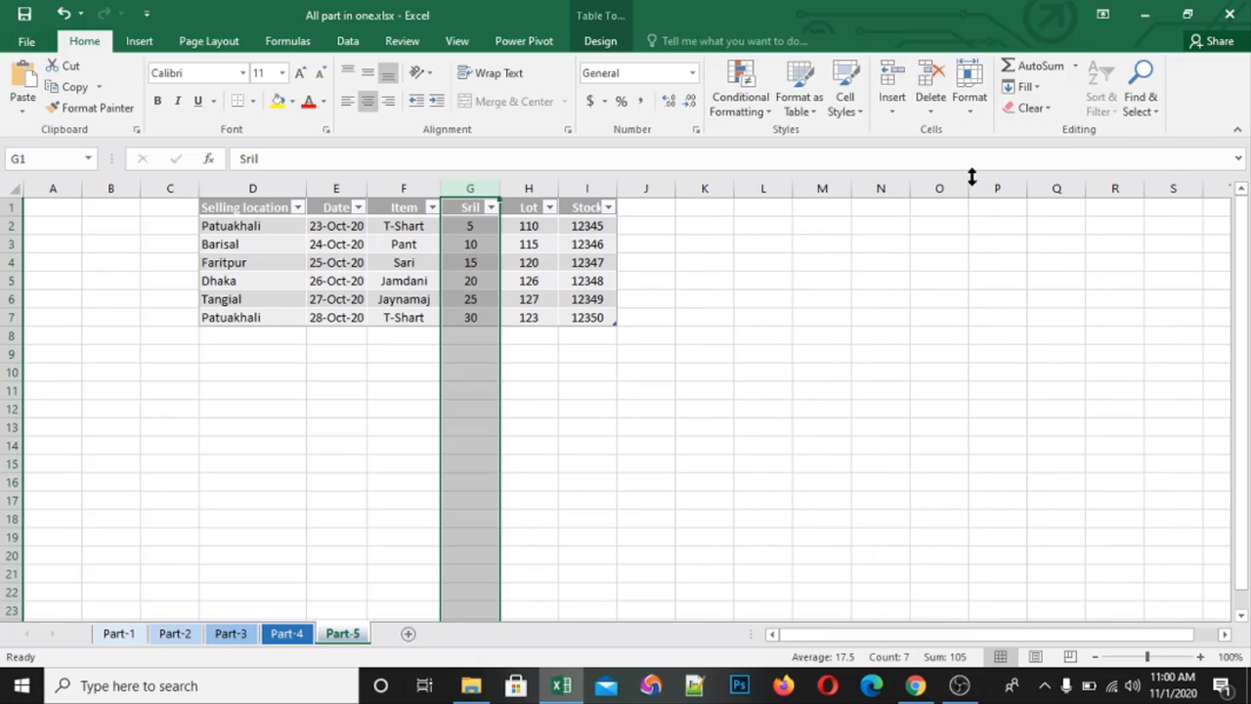
key("ctrl+z")
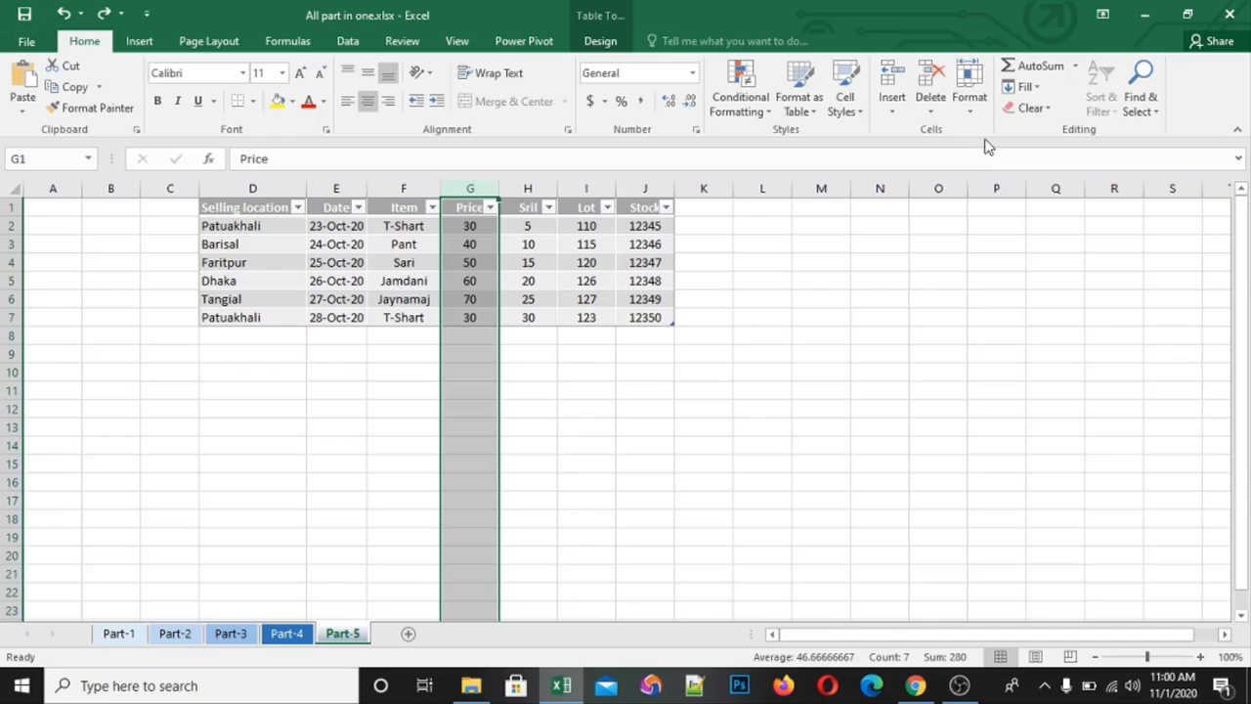
- Delete the Price and Sril columns one after the other and undo both deletions
right_click(465, 189)
left_click(523, 340)
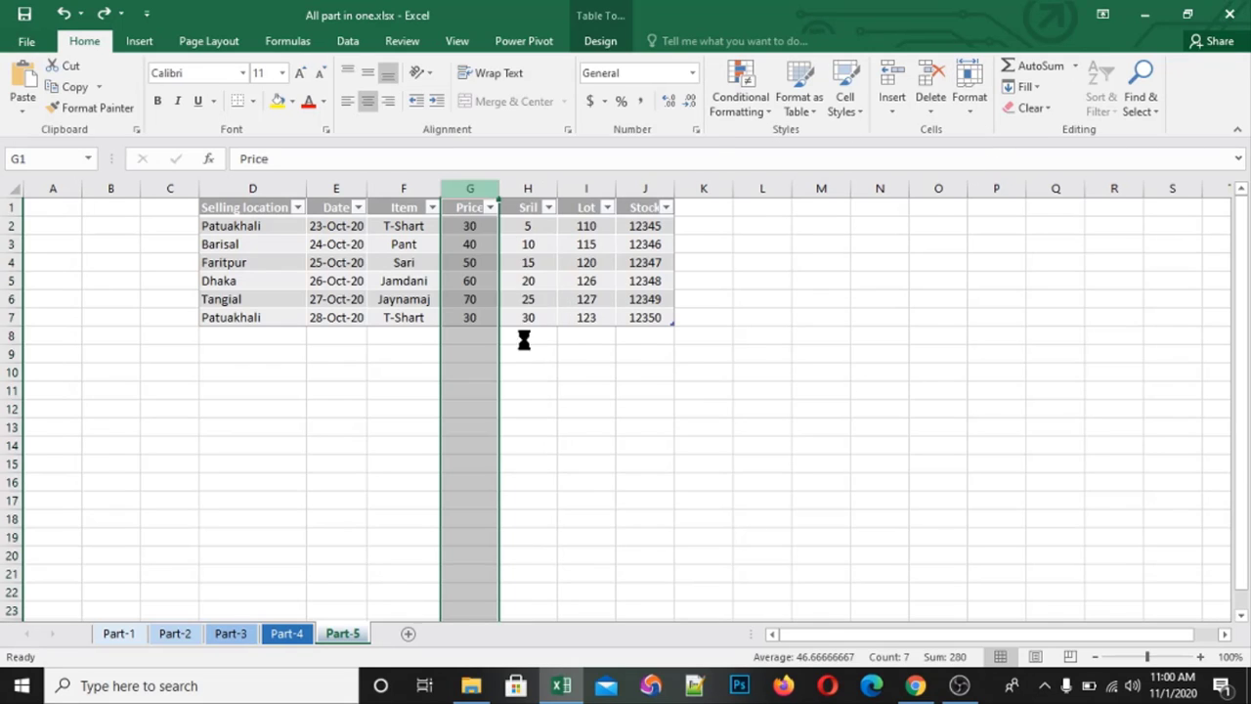
right_click(471, 195)
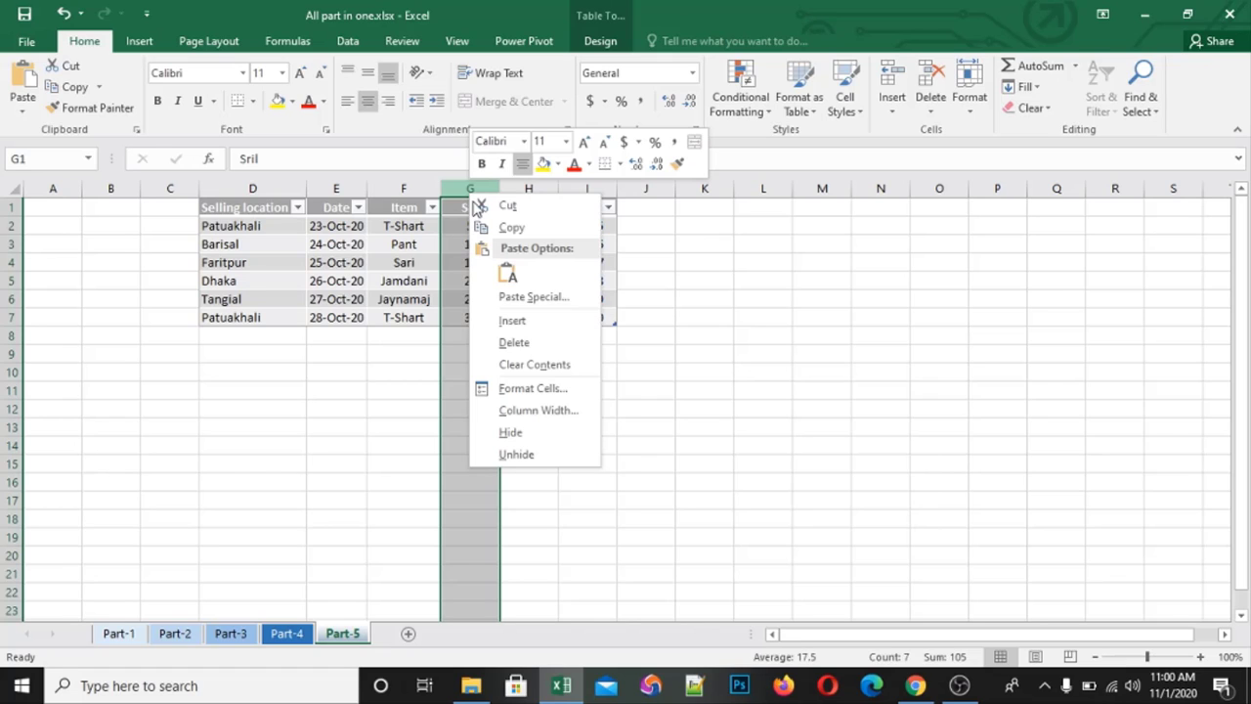
left_click(518, 342)
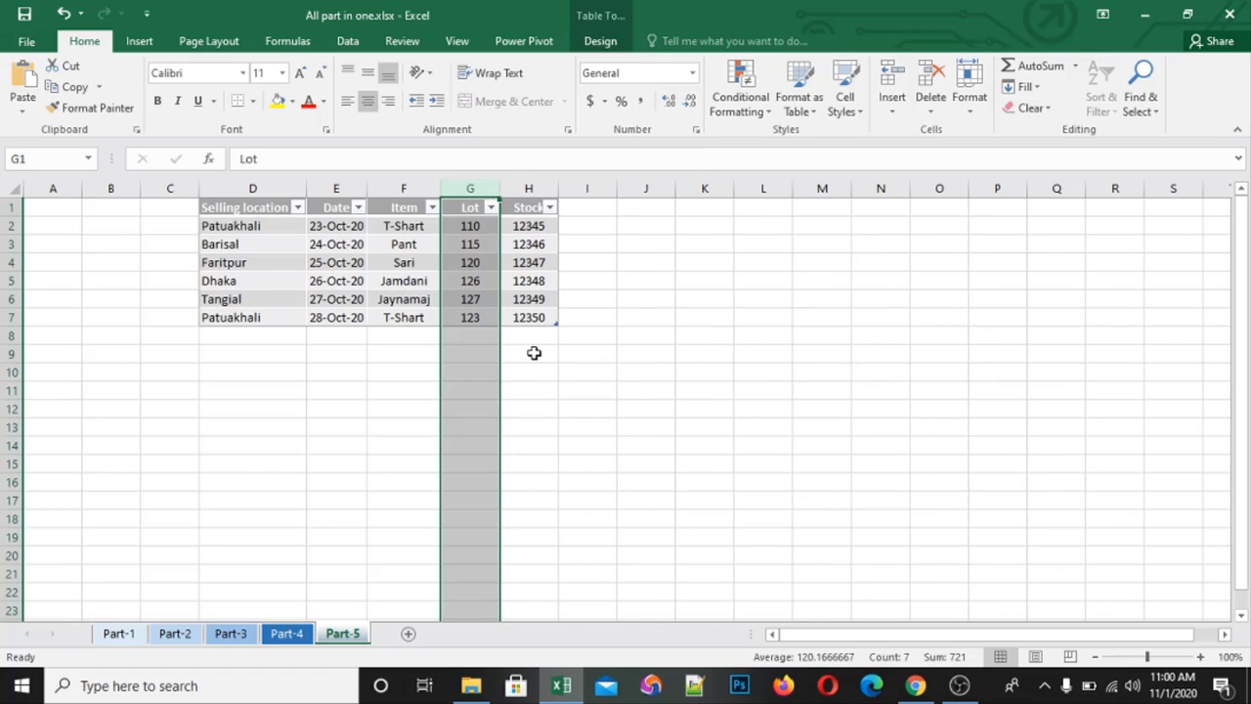
key("ctrl+z")
key("ctrl+z")
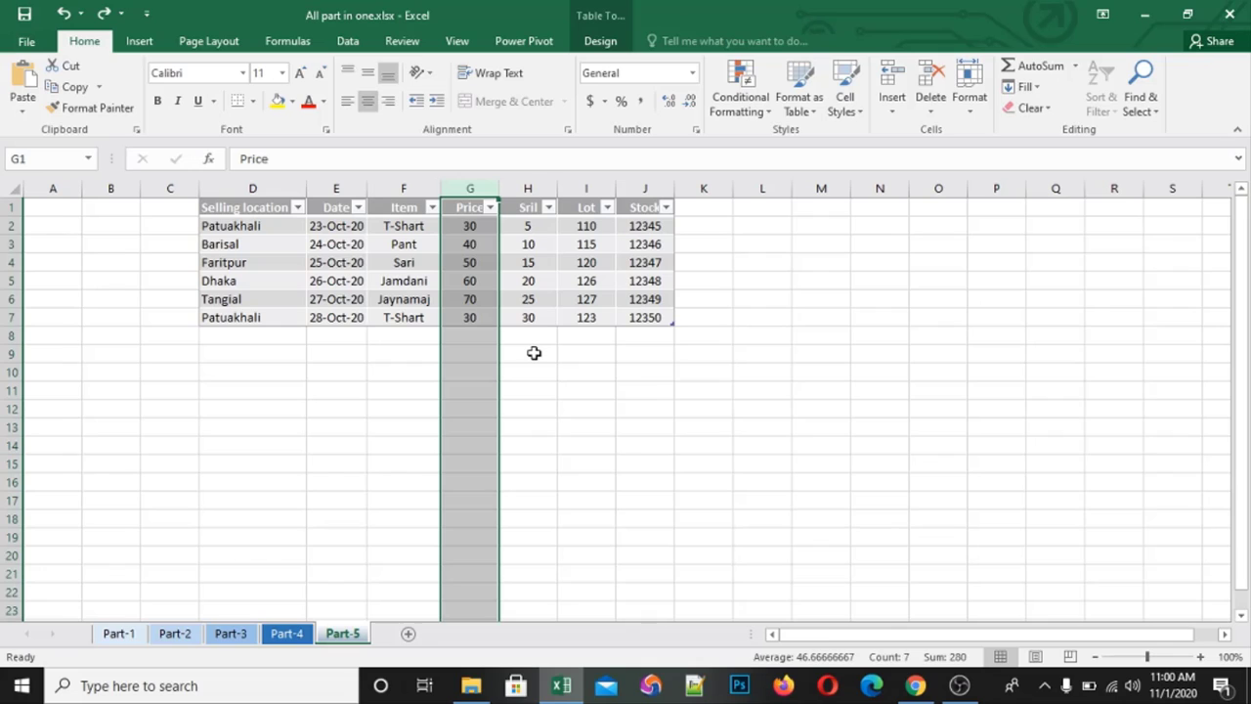
- Delete sheet row 4 with the Faritpur record and undo the deletion
left_click(475, 299)
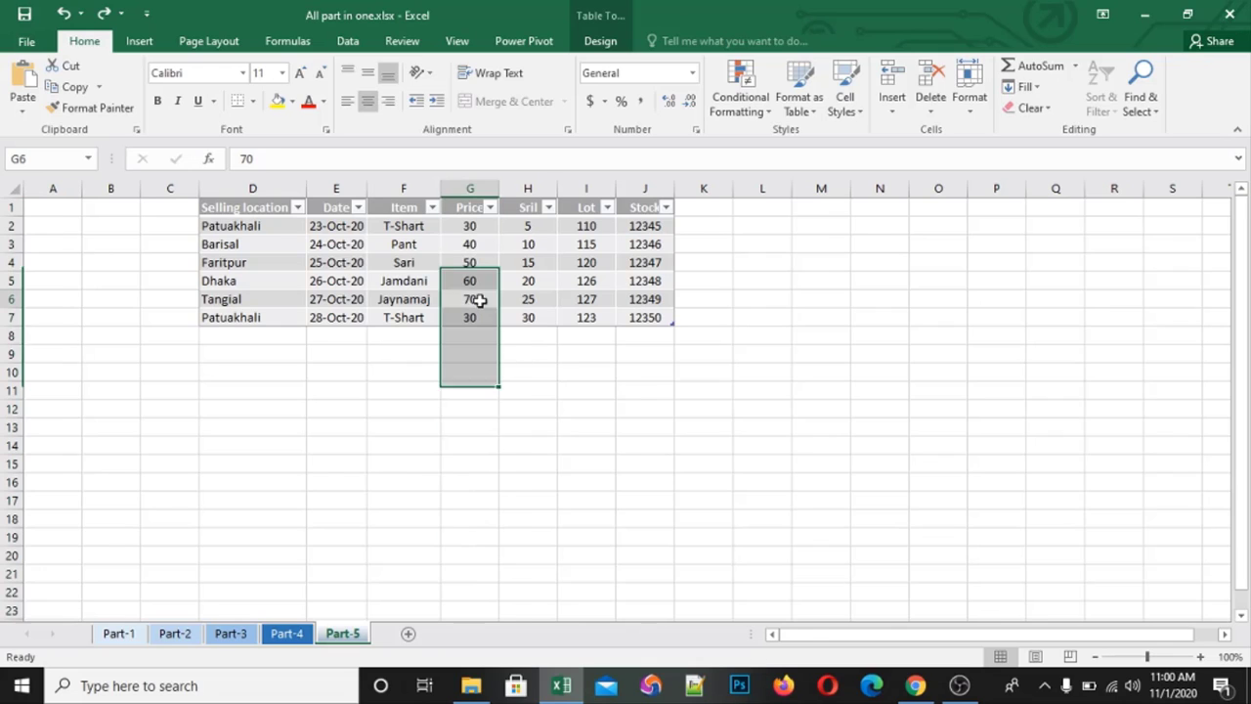
left_click(5, 262)
right_click(6, 262)
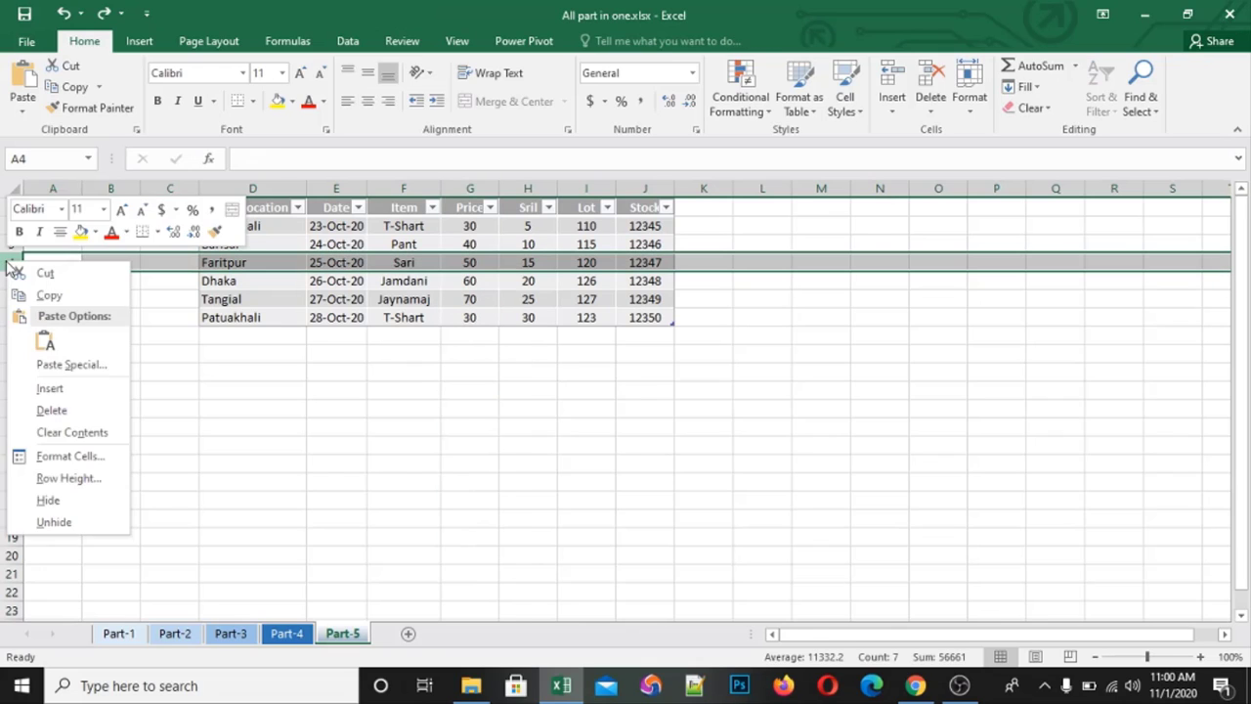
left_click(53, 410)
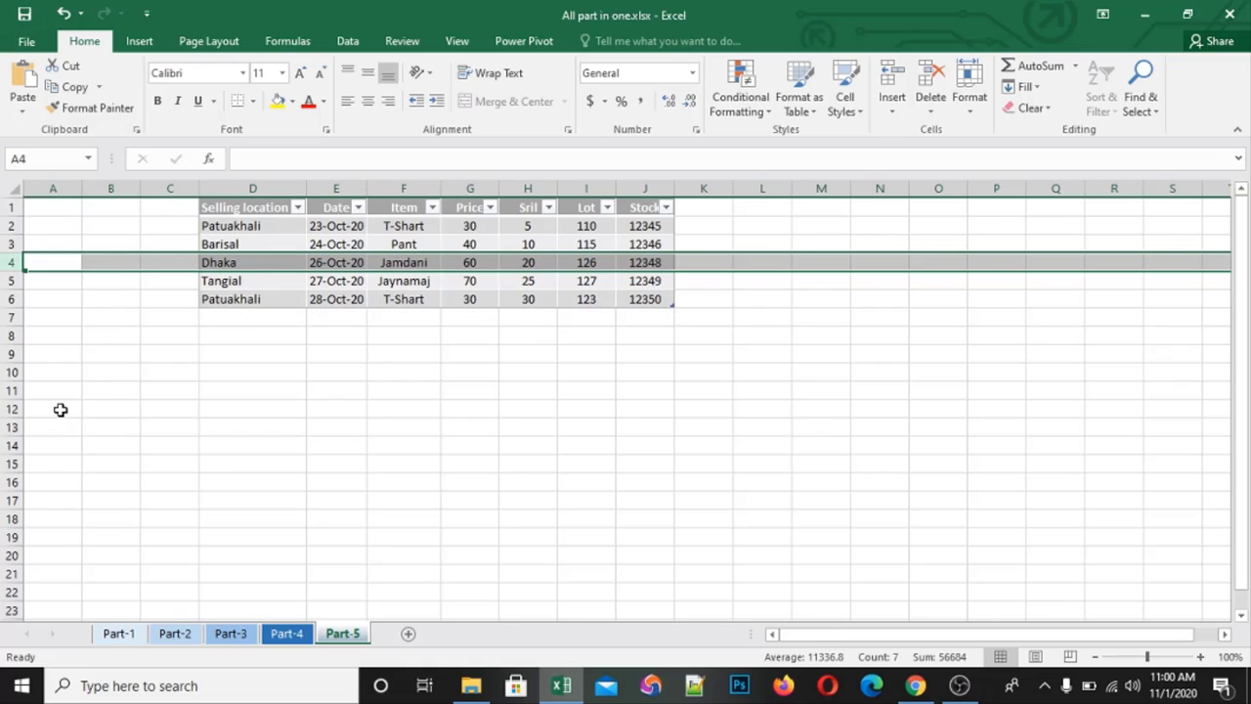
key("ctrl+z")
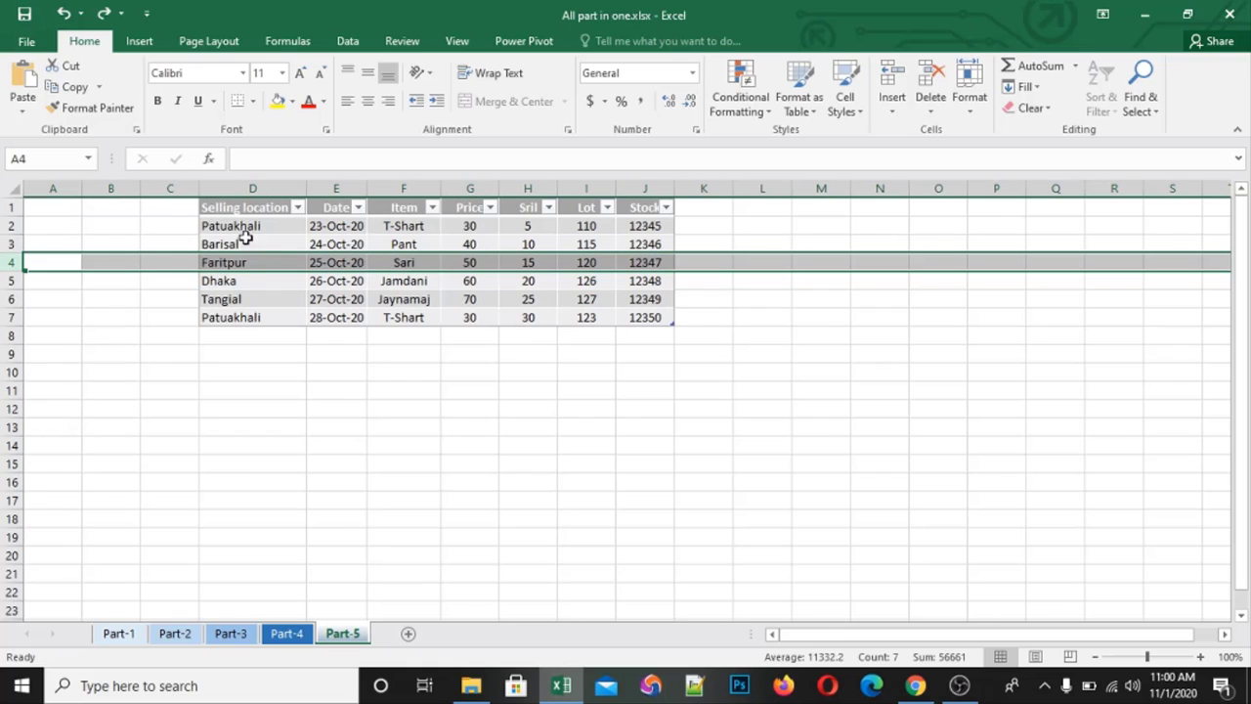
- Delete the selected Faritpur sheet row once more and undo it again
left_click(932, 102)
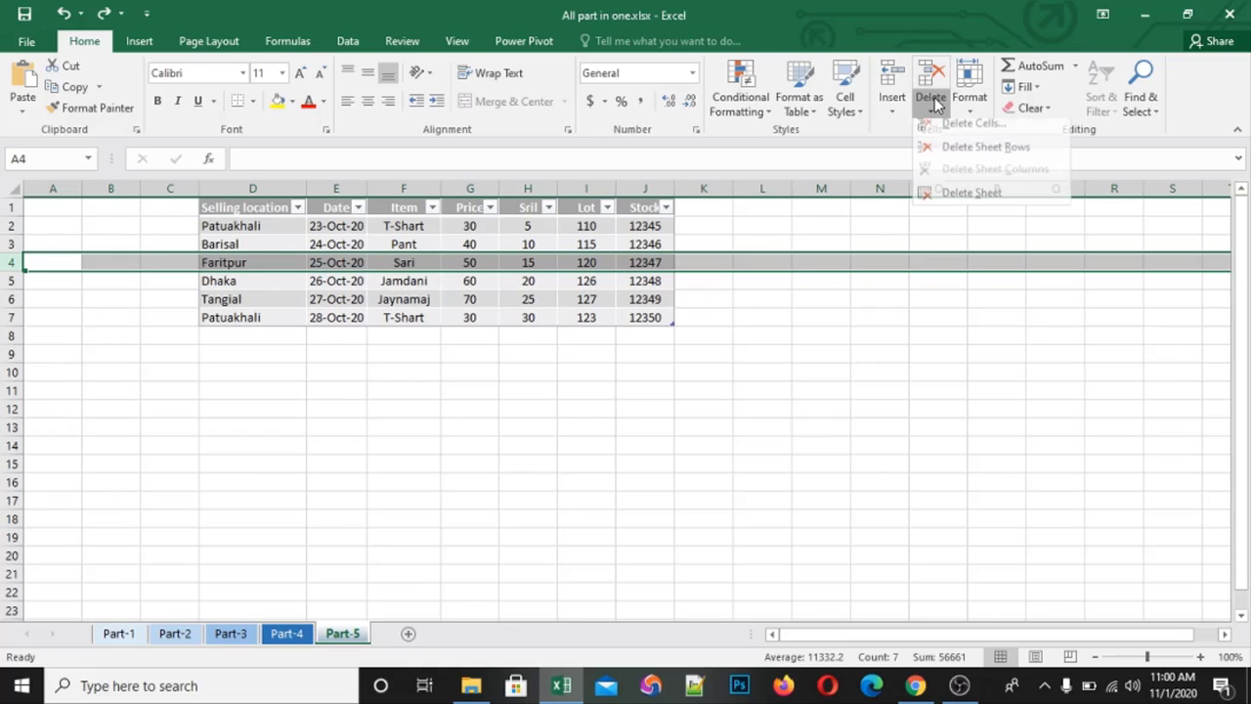
left_click(984, 156)
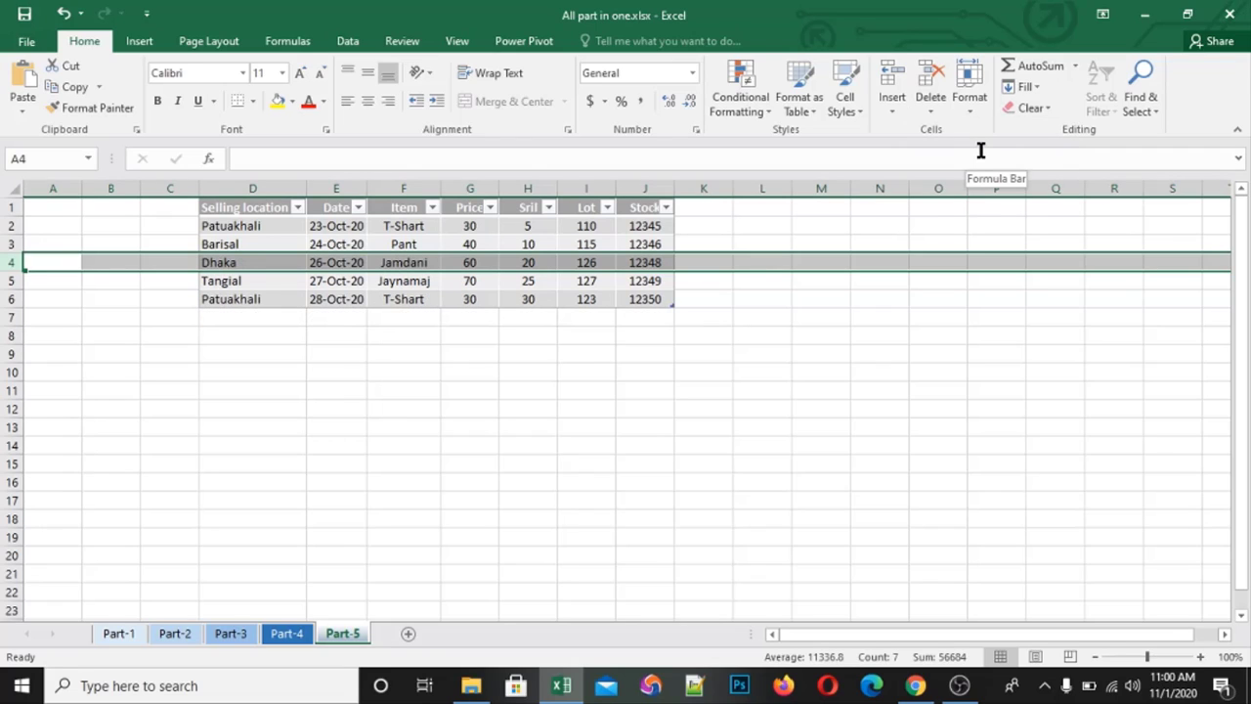
key("ctrl+z")
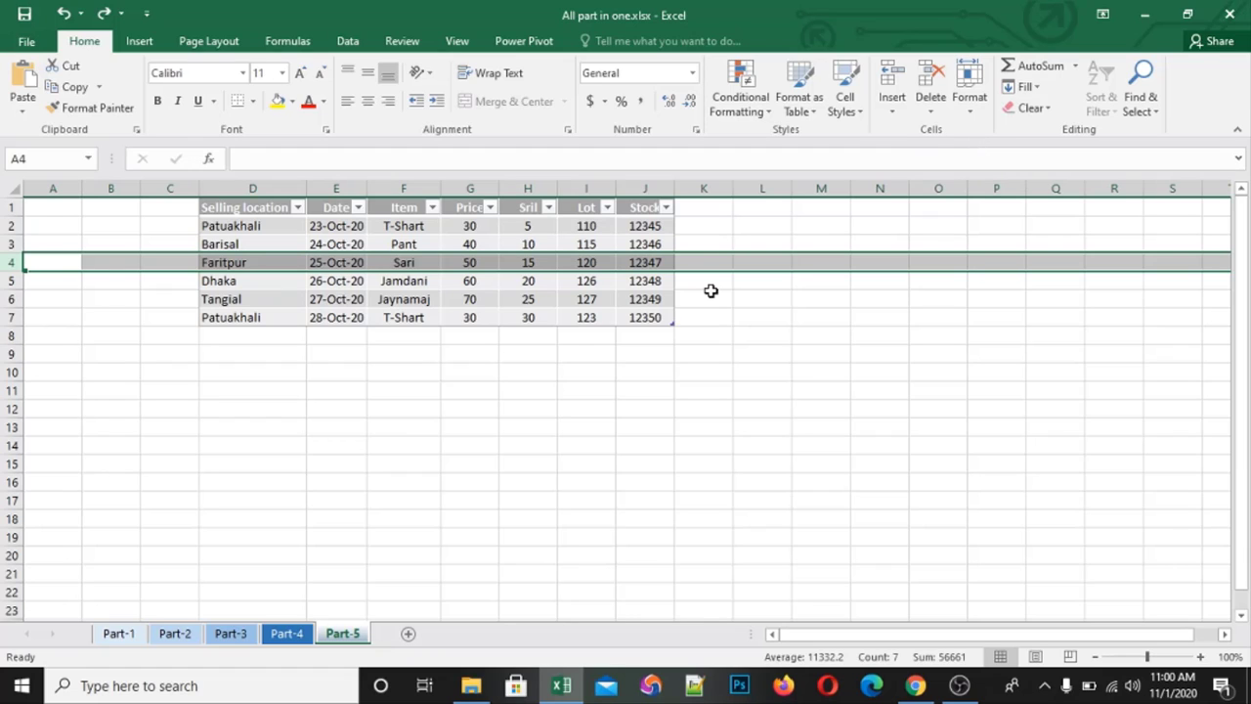
- Set the height of the Dhaka record's row 5 to 20 and undo the change
left_click(662, 302)
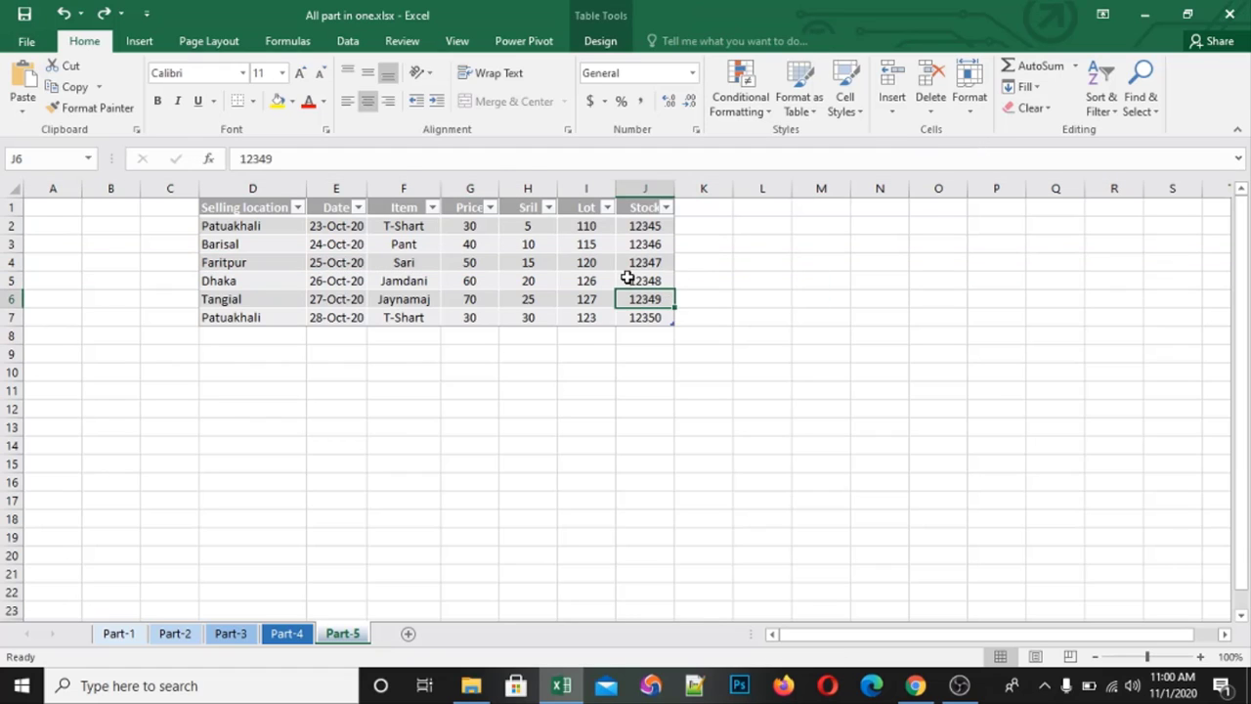
left_click(629, 277)
left_click(969, 103)
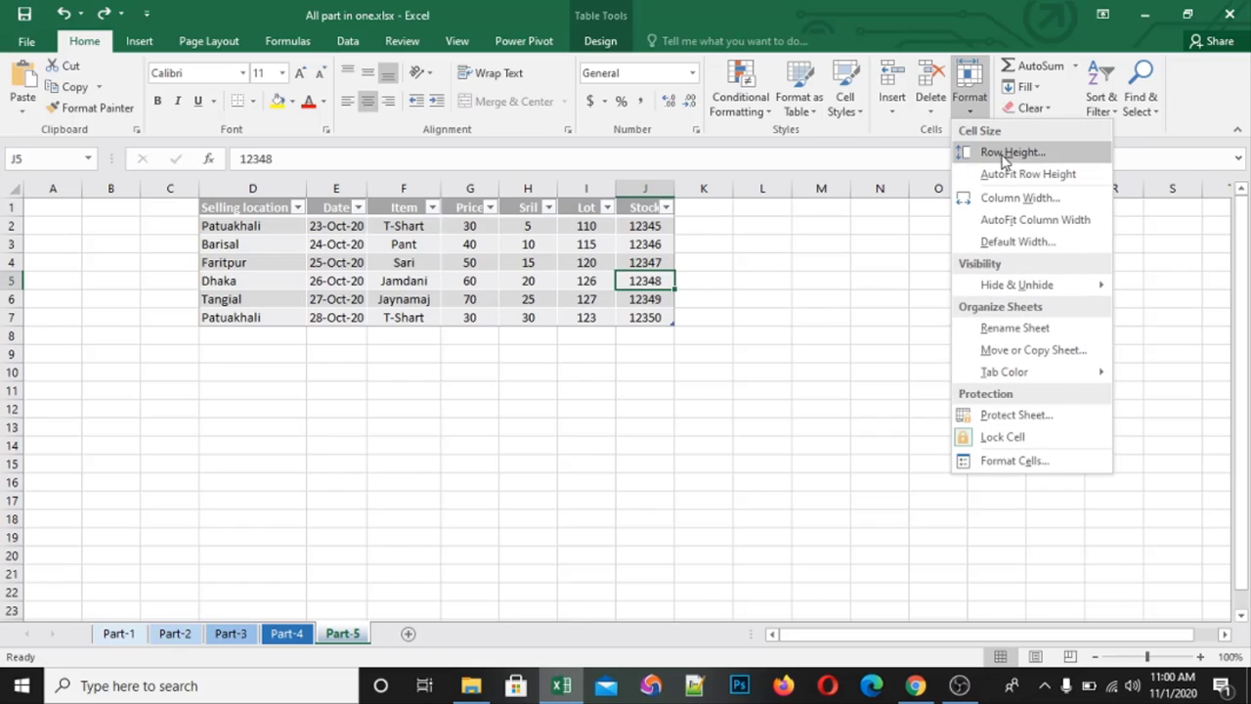
left_click(1006, 153)
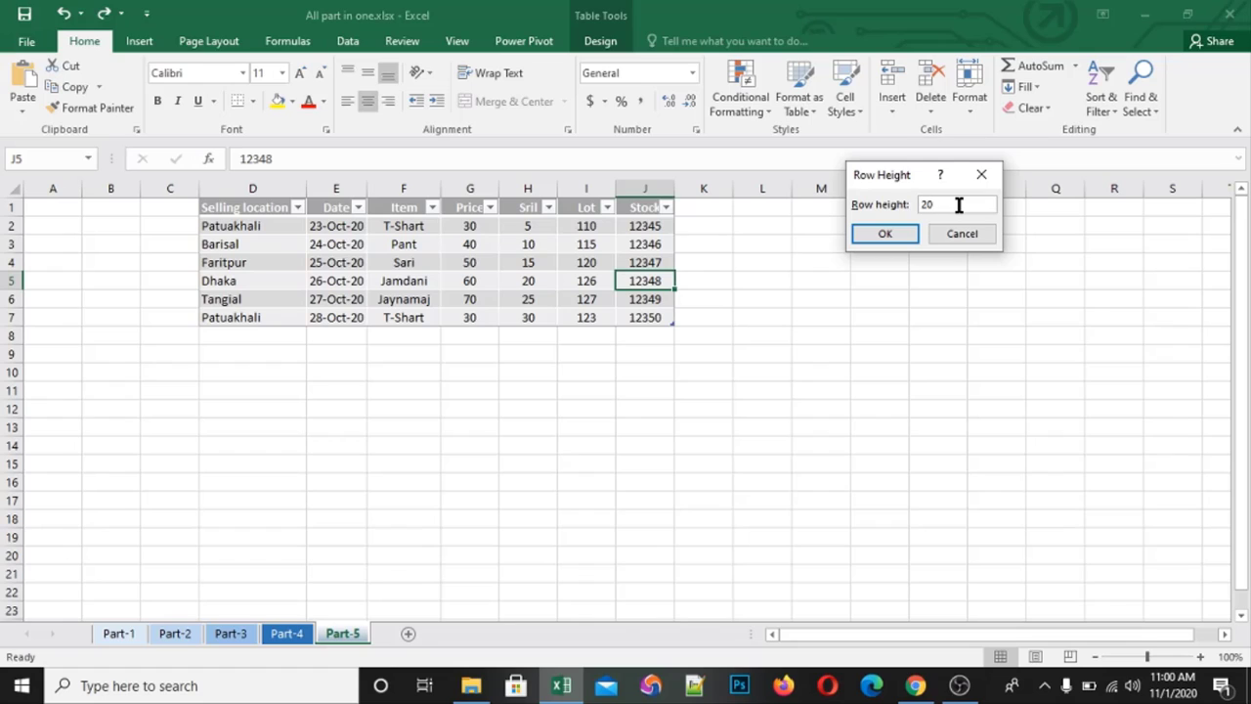
key("Return")
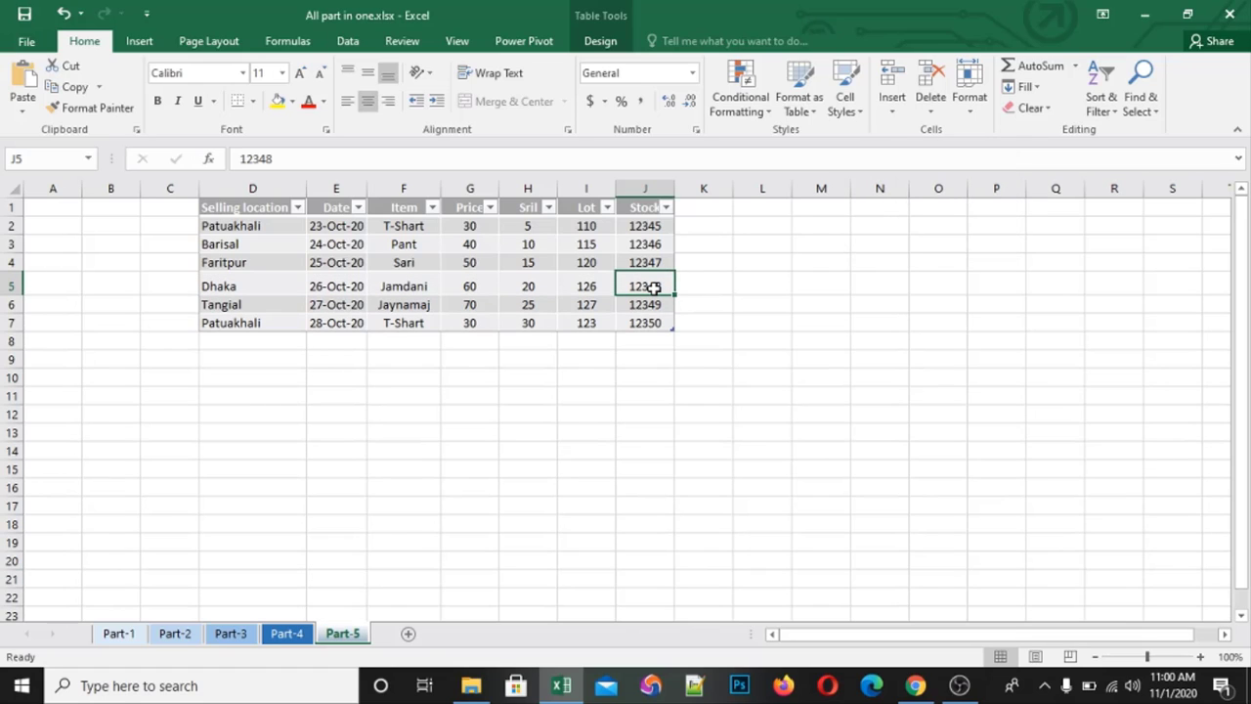
key("ctrl+z")
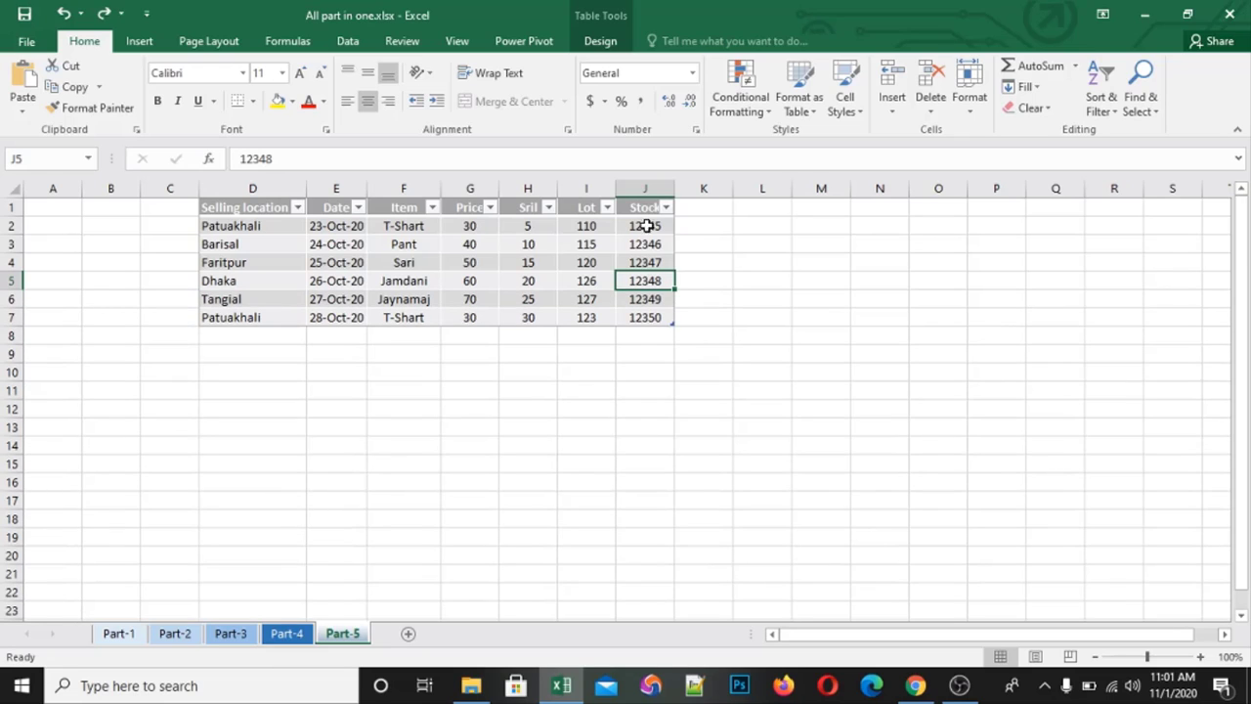
- Stretch row 5 with the Dhaka record to about double height and restore its original height, two times in a row
left_click(12, 280)
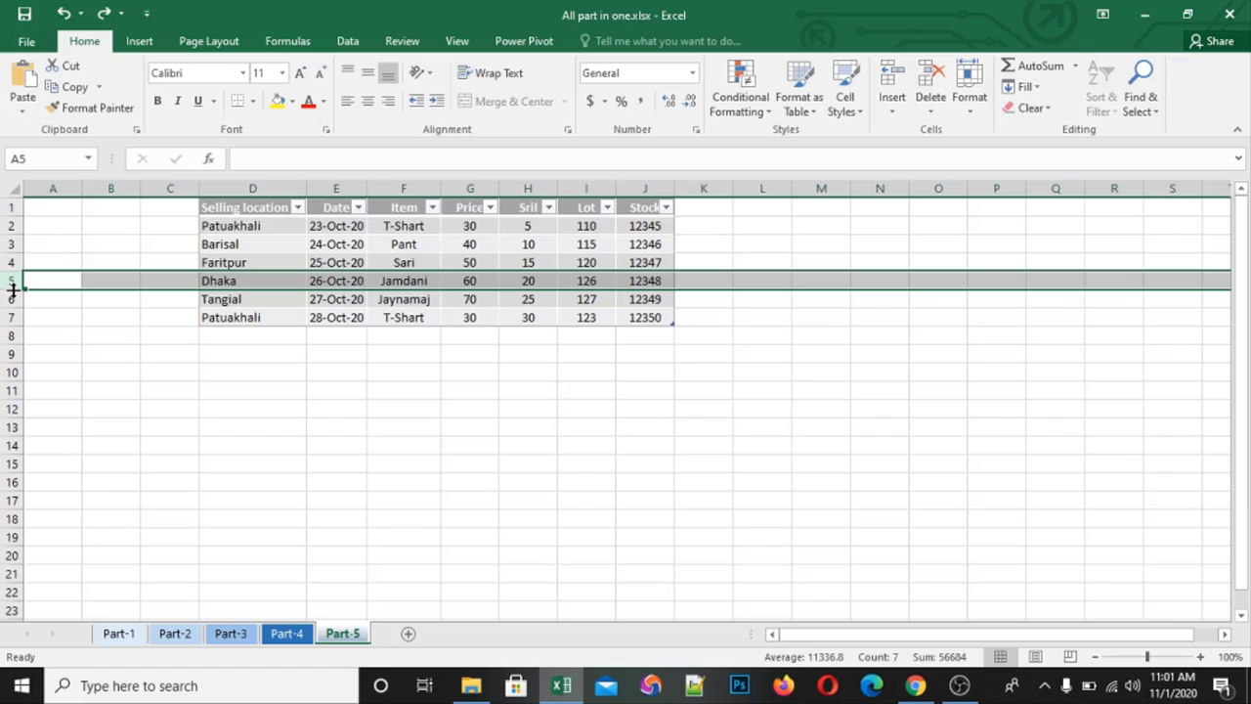
left_click_drag(12, 286, 11, 307)
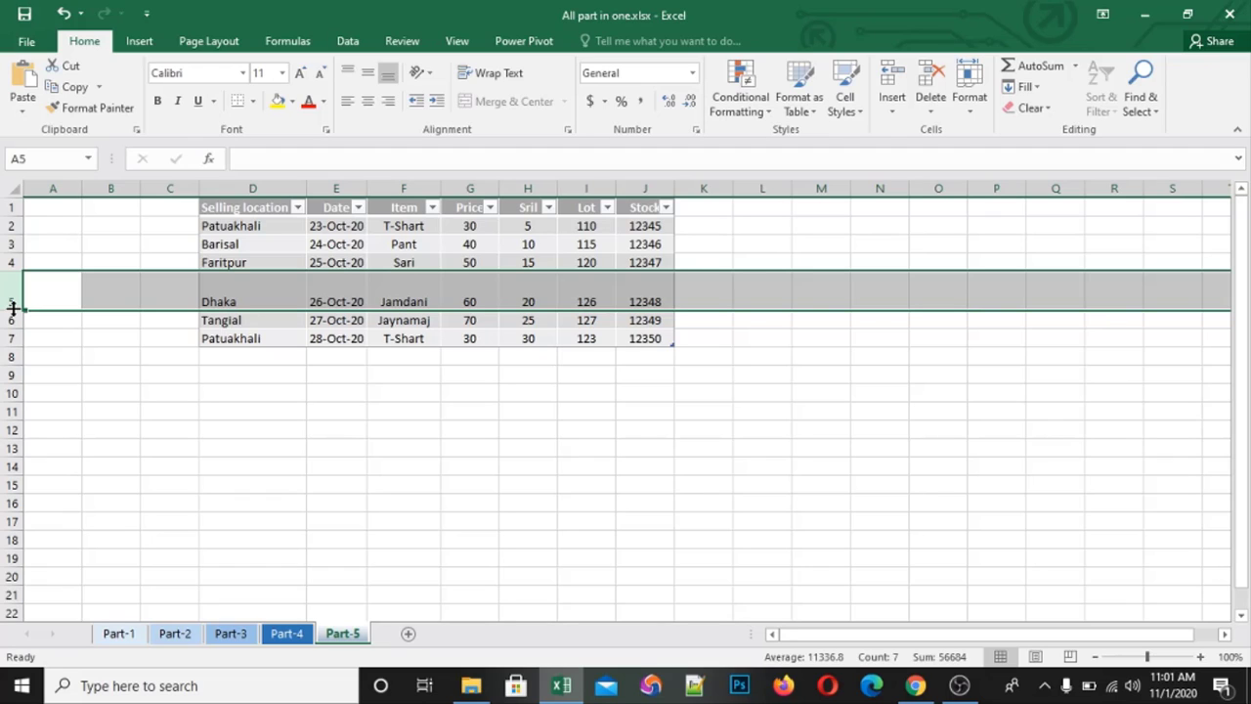
double_click(12, 309)
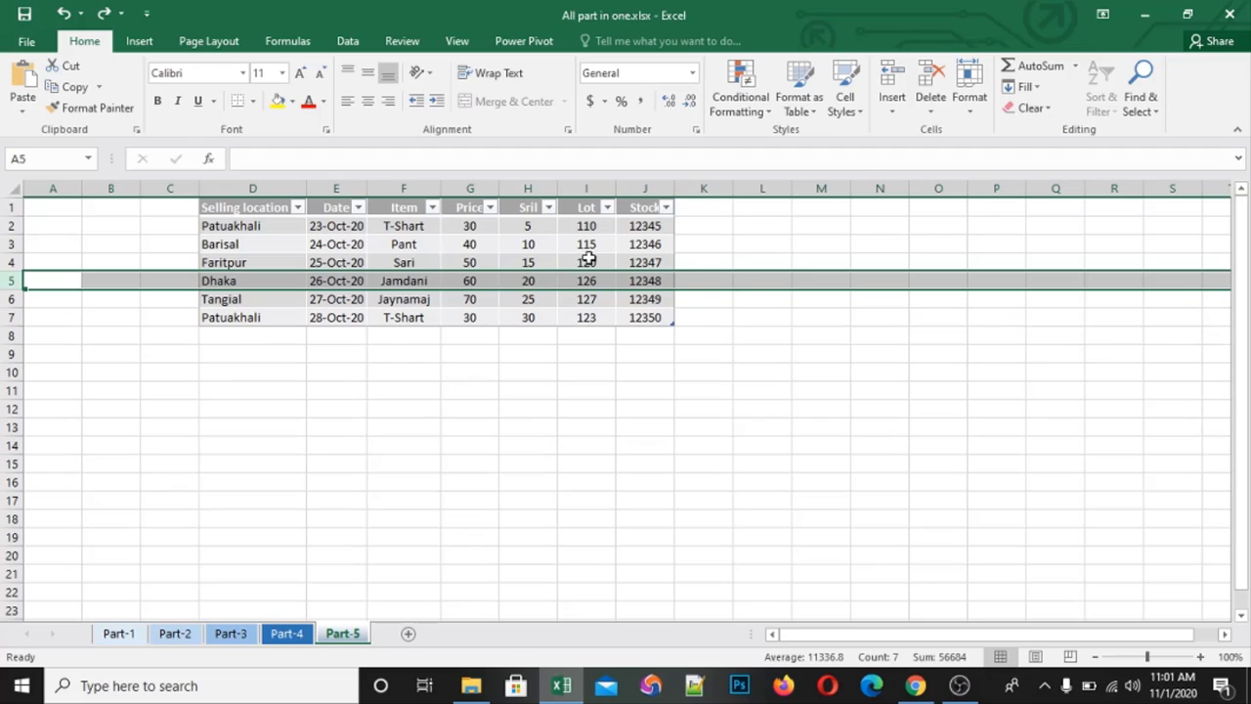
left_click(972, 116)
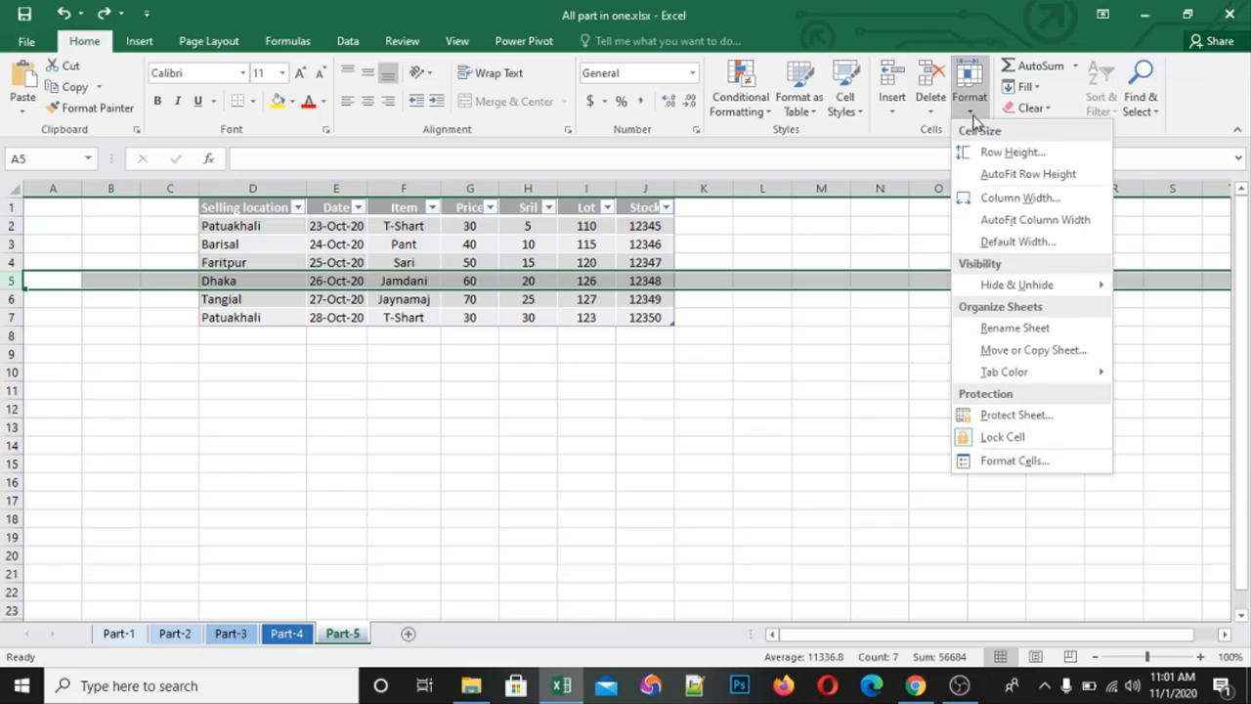
left_click(130, 361)
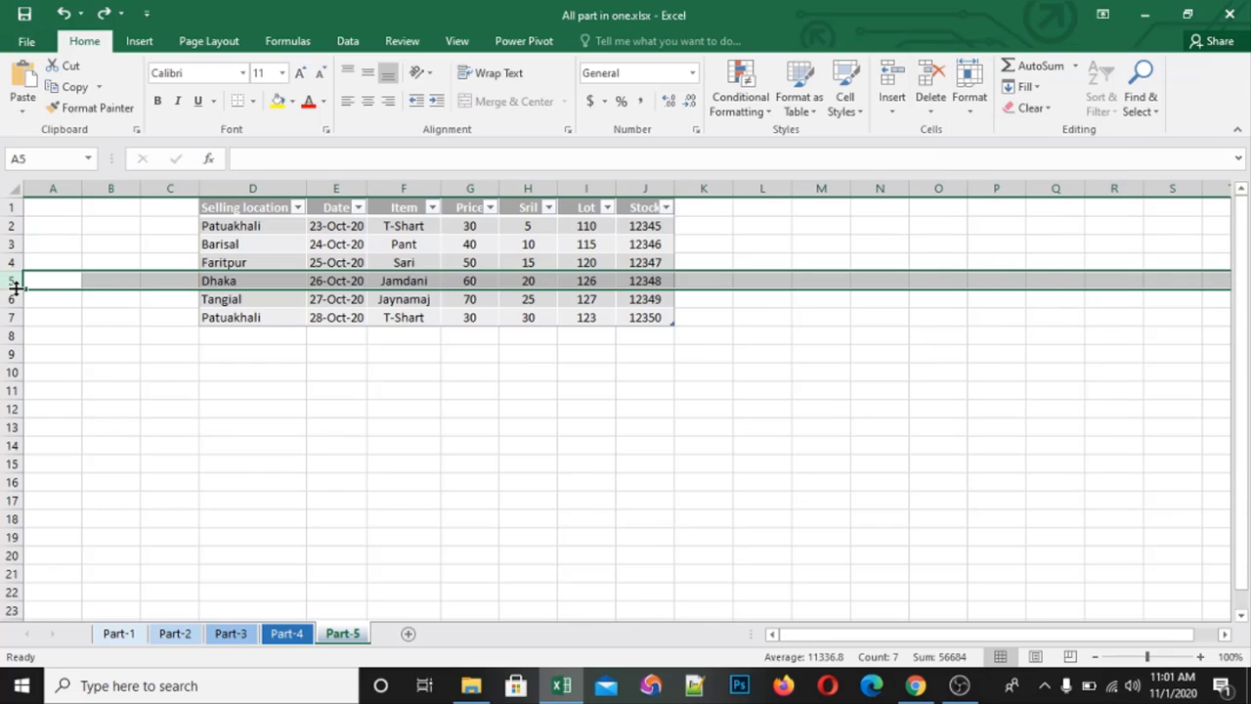
left_click_drag(15, 287, 16, 311)
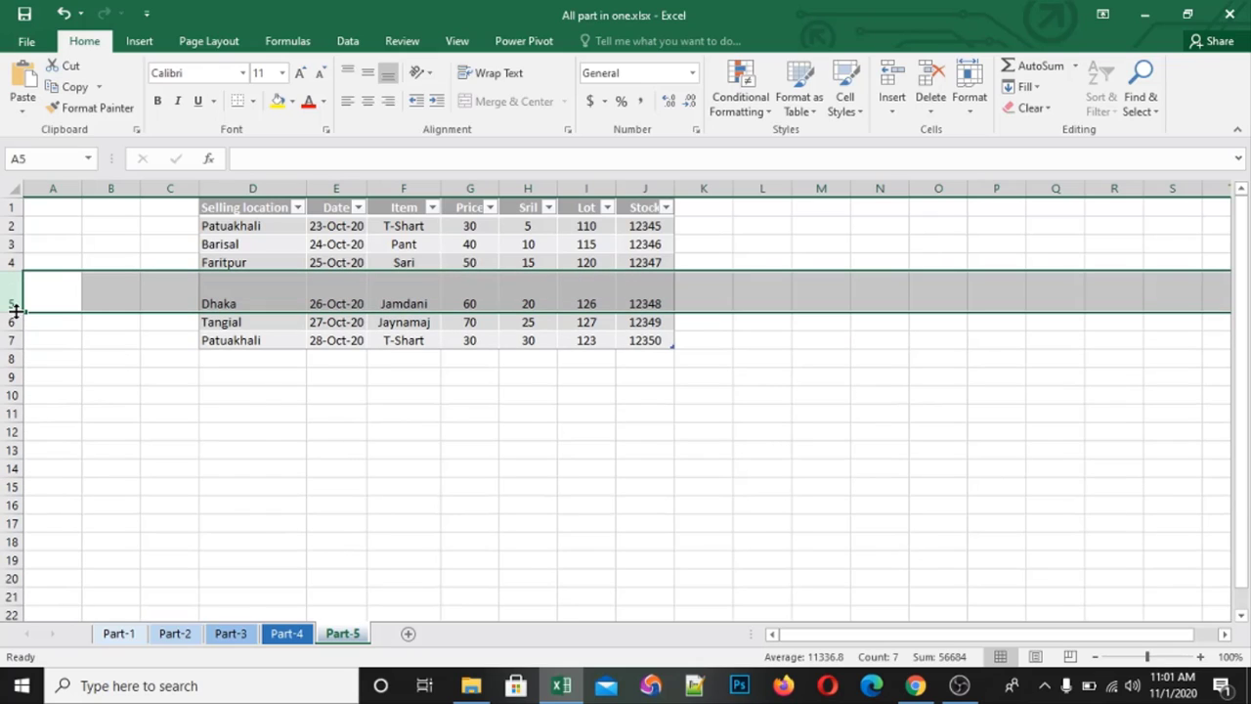
double_click(15, 311)
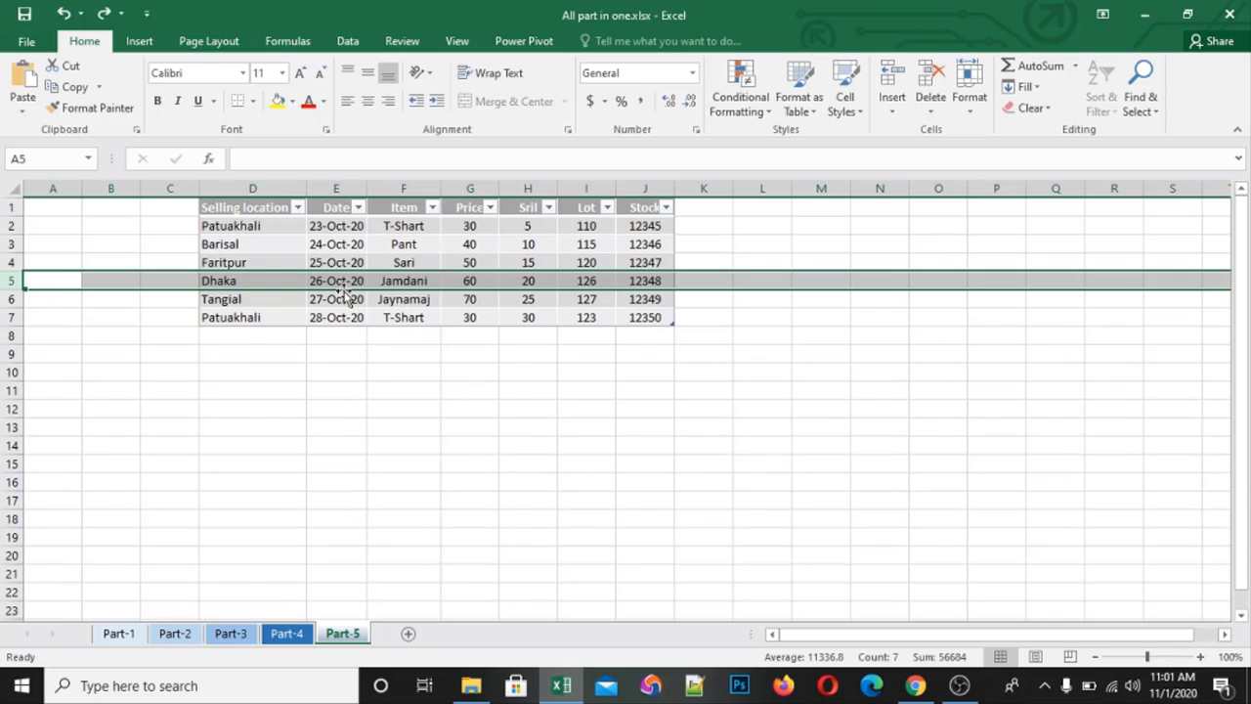
left_click(450, 334)
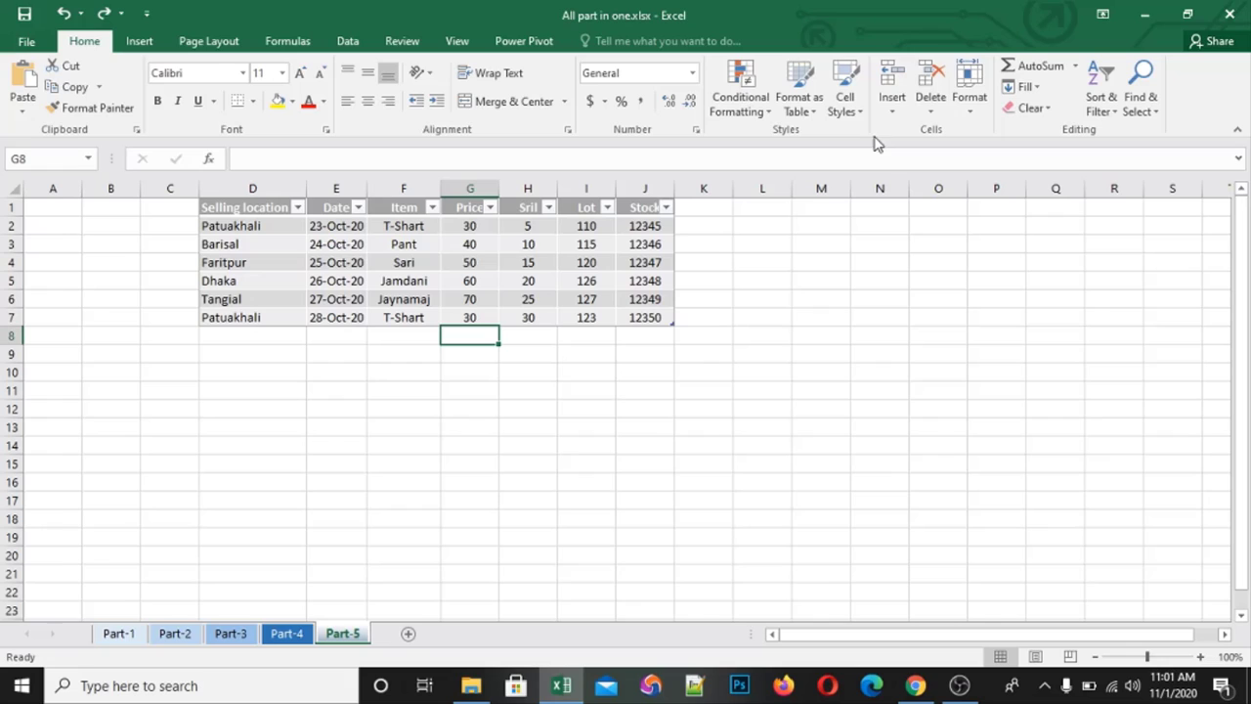
left_click(971, 108)
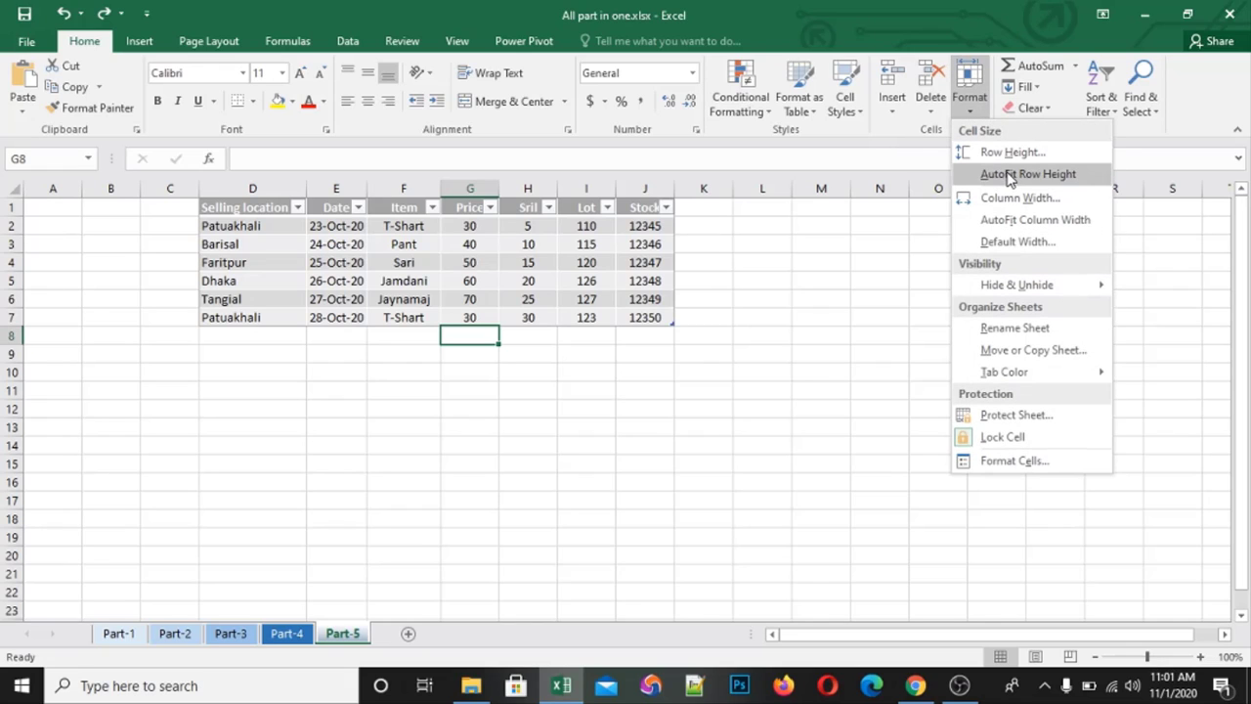
left_click(538, 272)
left_click(511, 243)
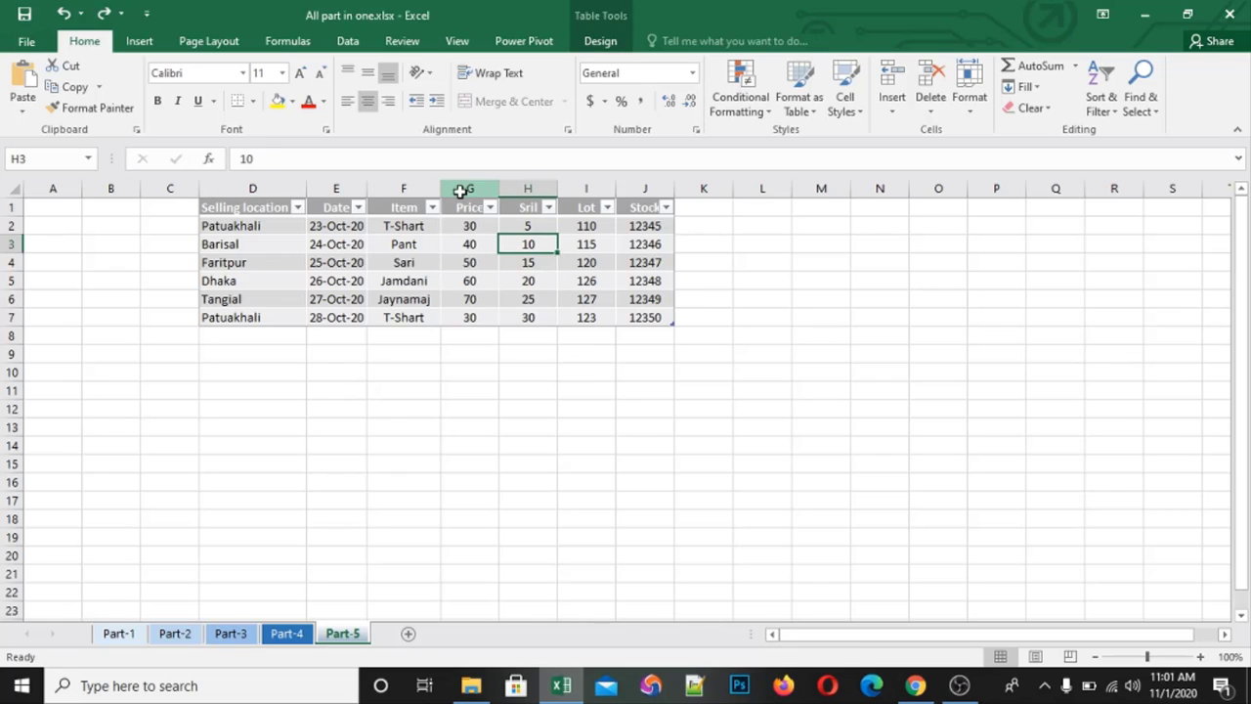
- Auto-fit the row height with the whole Price column selected
left_click(459, 191)
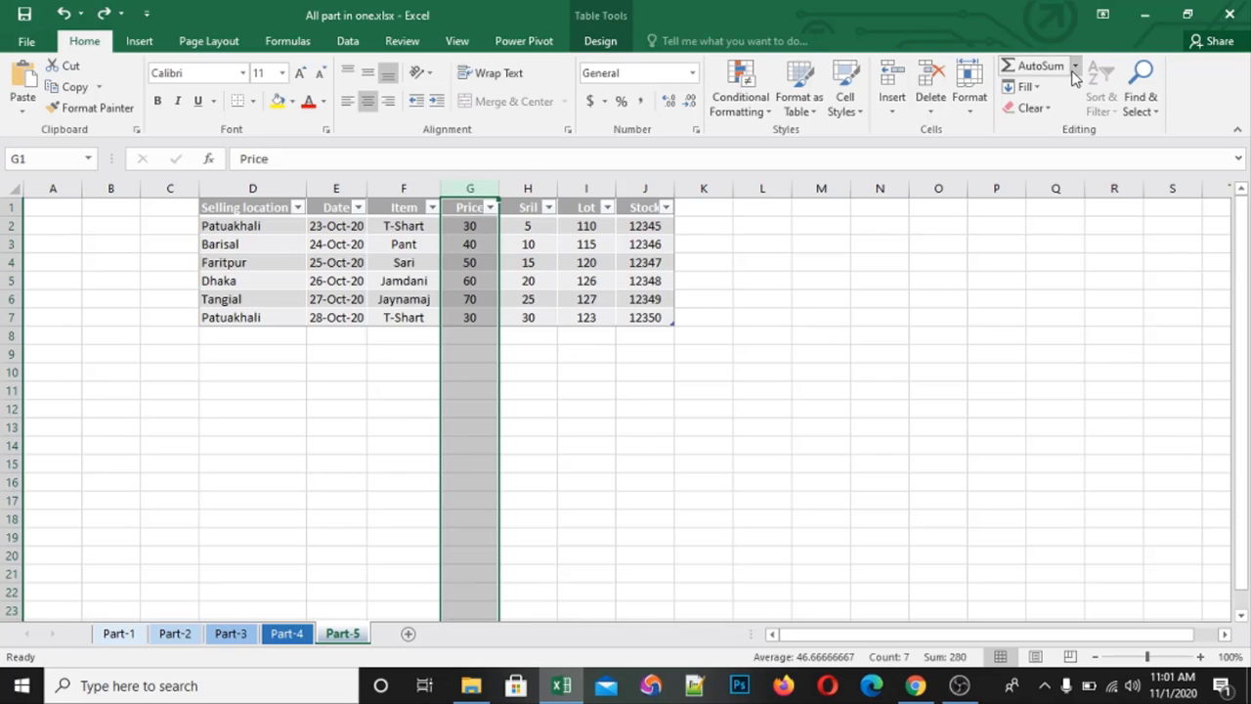
left_click(971, 106)
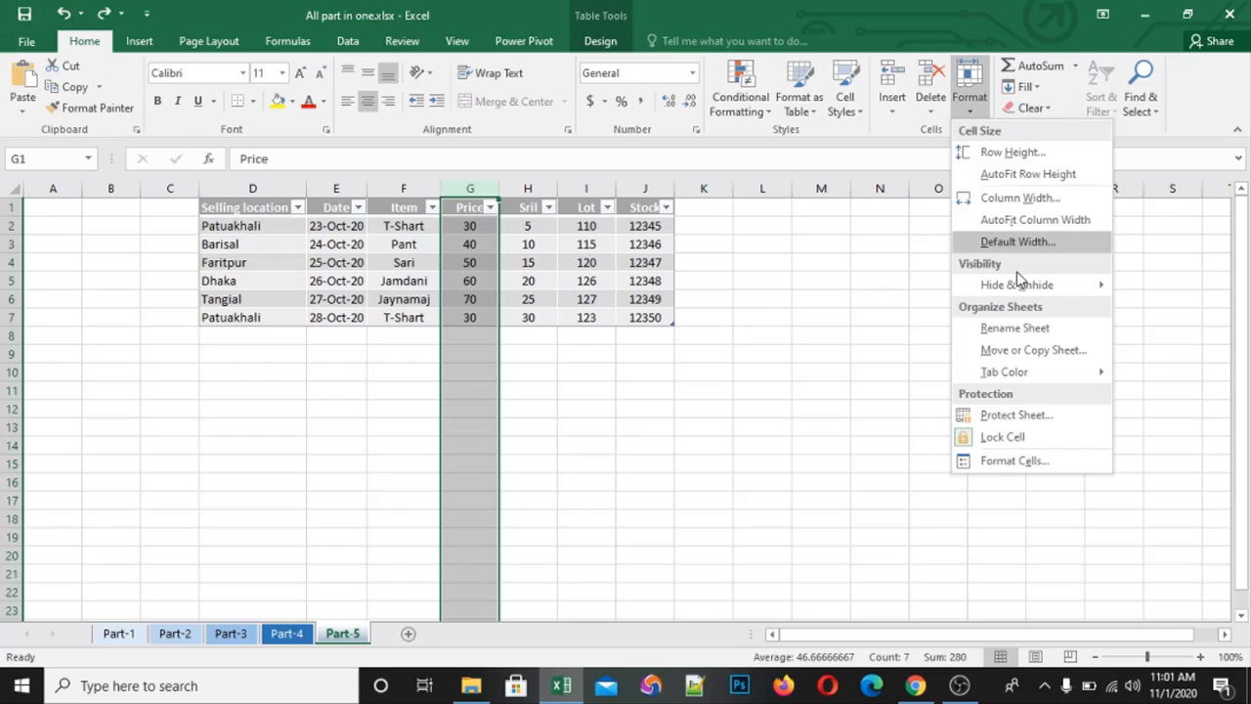
left_click(1013, 184)
left_click(456, 246)
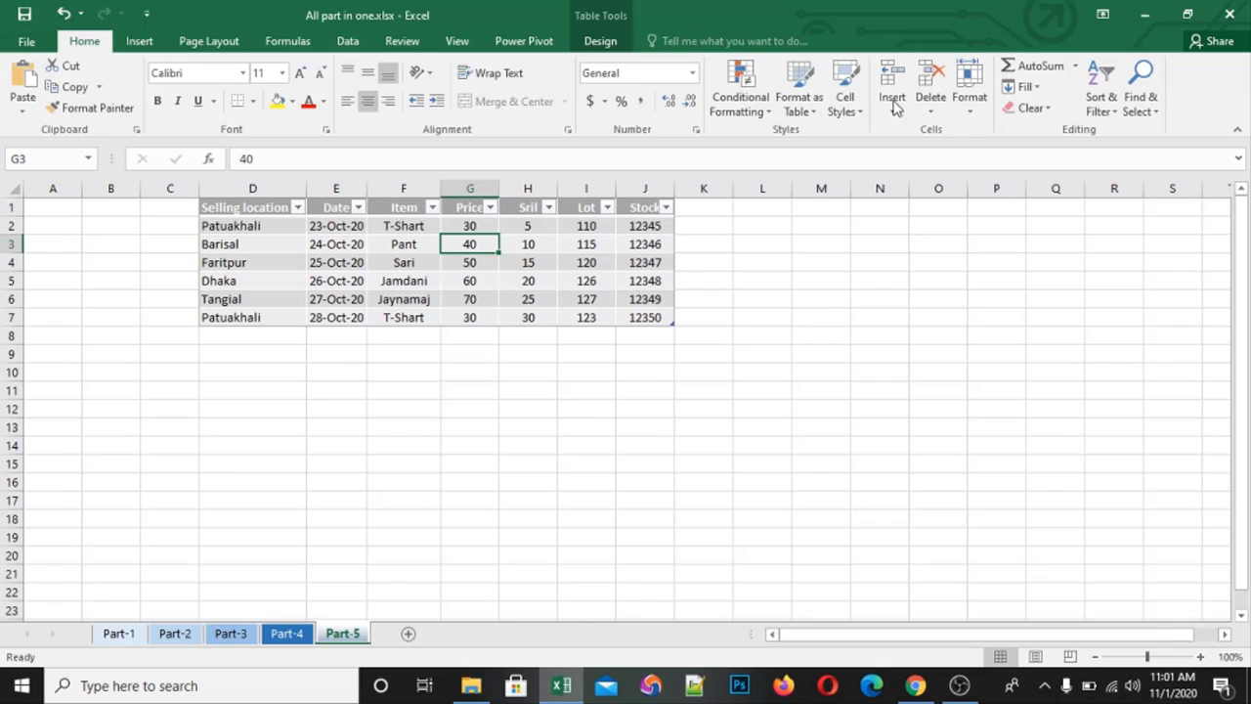
- Open the Part-5 sheet's name for renaming twice and keep the existing name each time
left_click(970, 106)
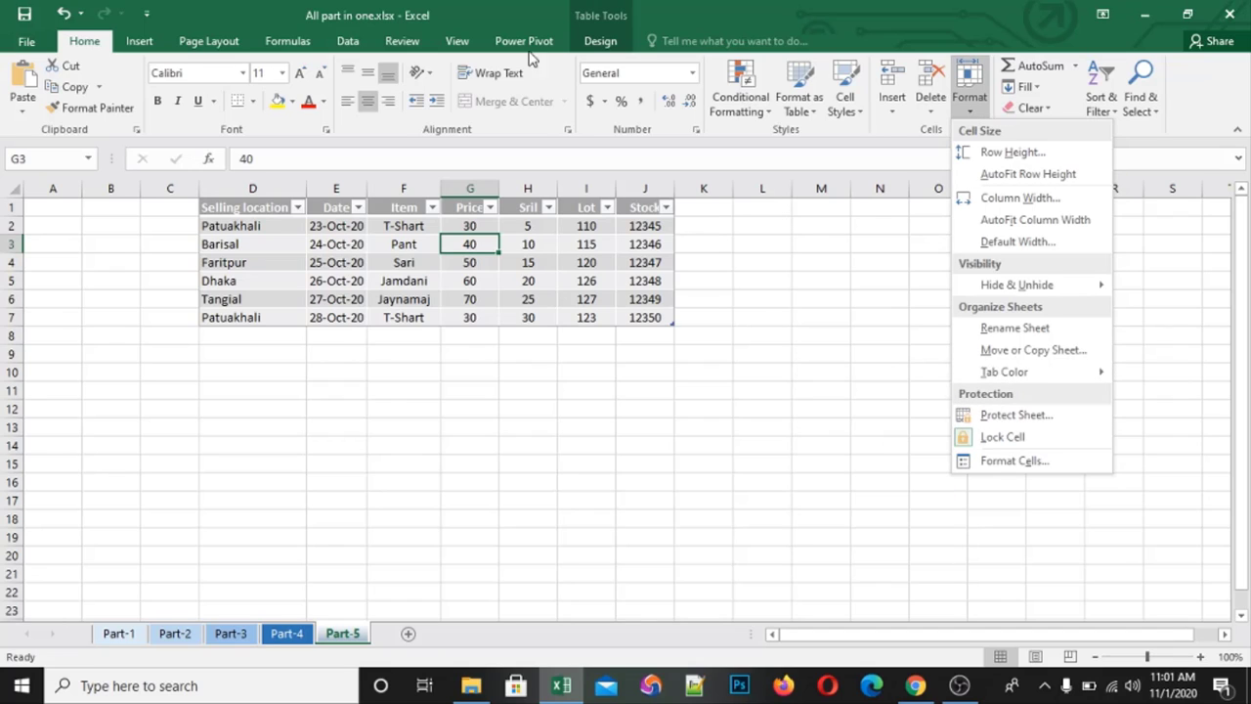
left_click(1013, 330)
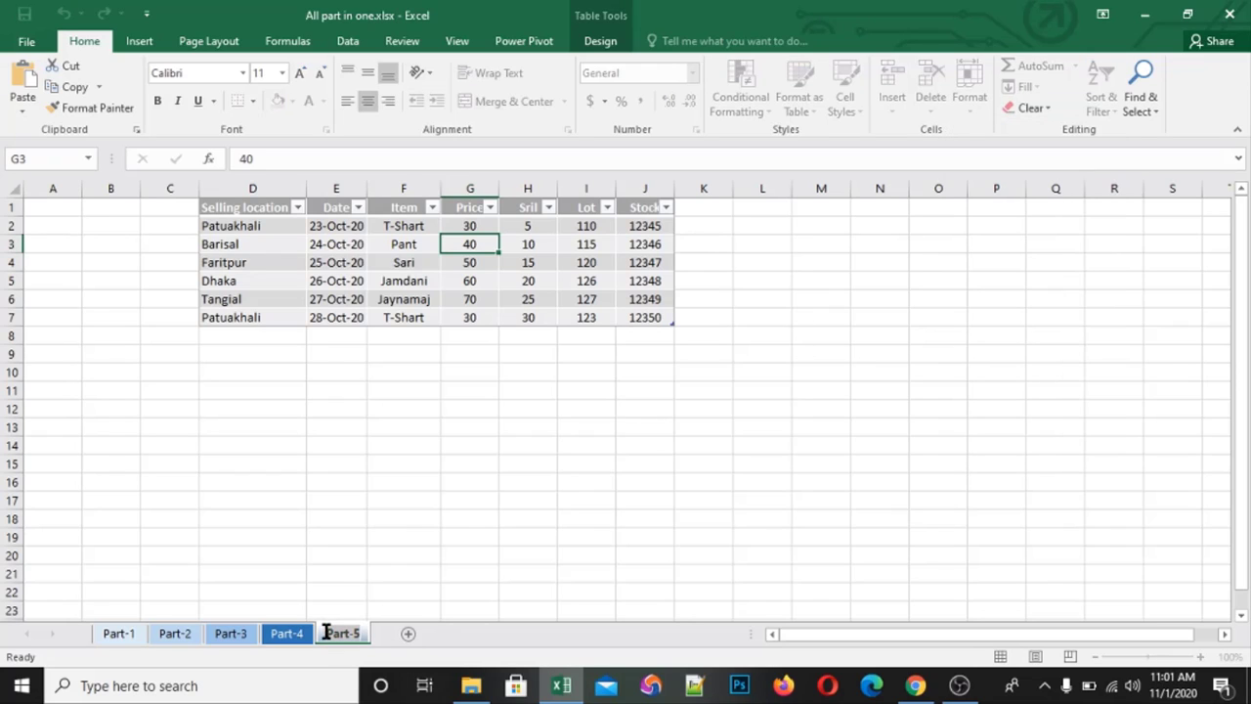
key("Return")
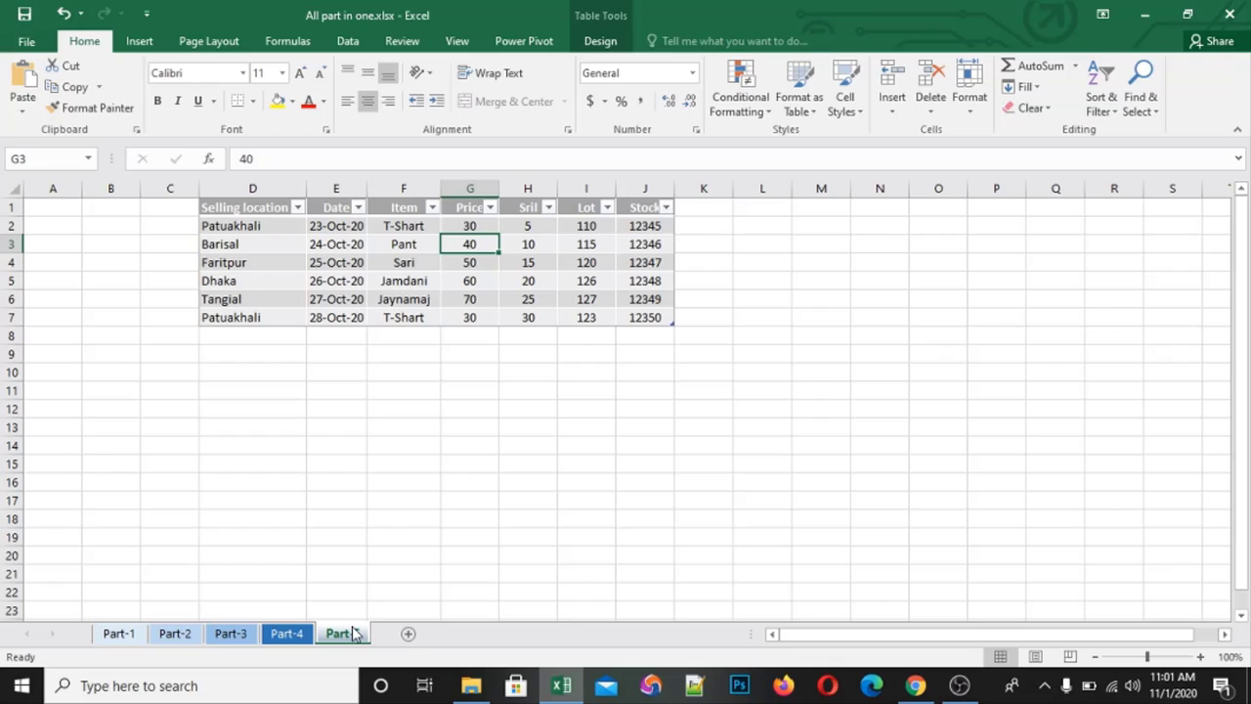
double_click(344, 633)
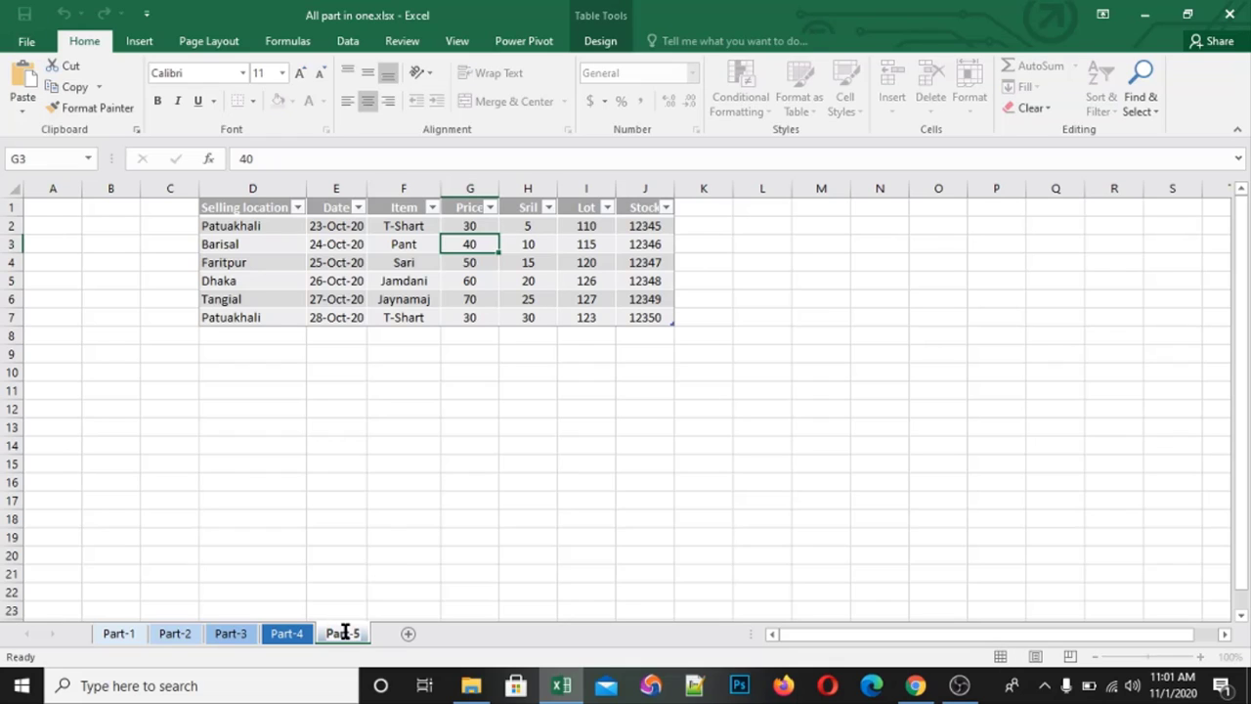
left_click(483, 544)
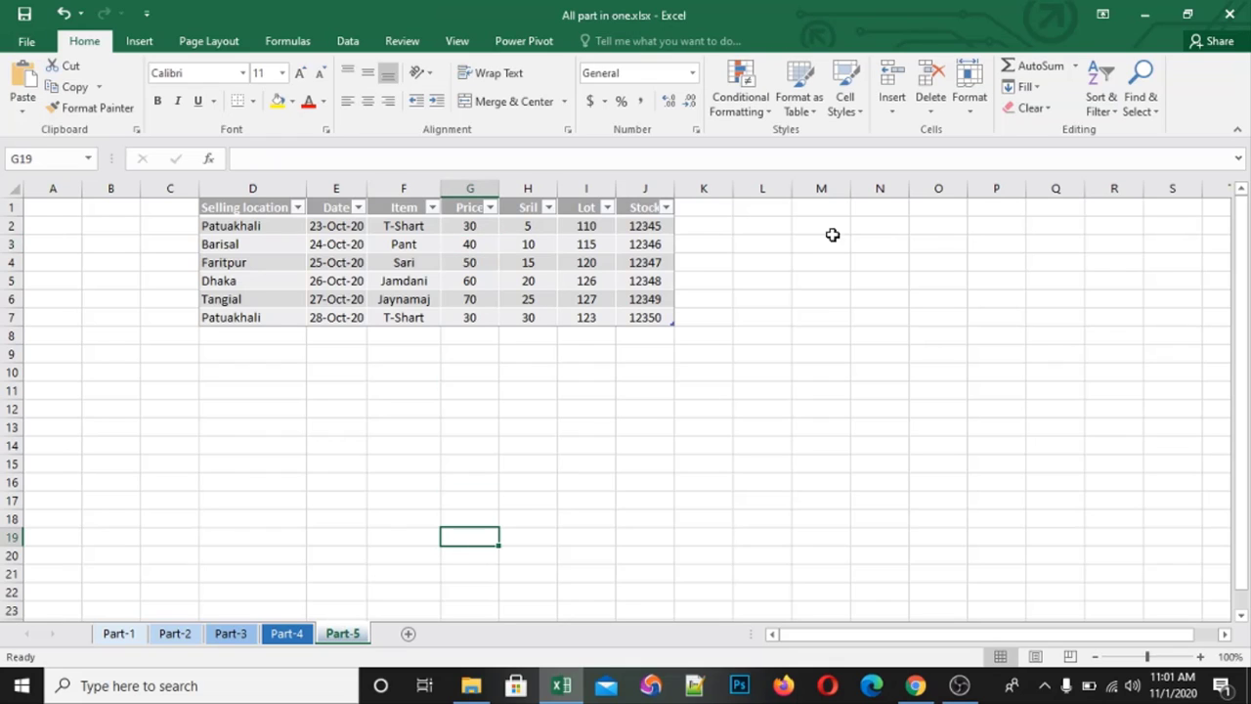
- Look over the hide and unhide options, and hide the Item and Price columns F and G
left_click(977, 105)
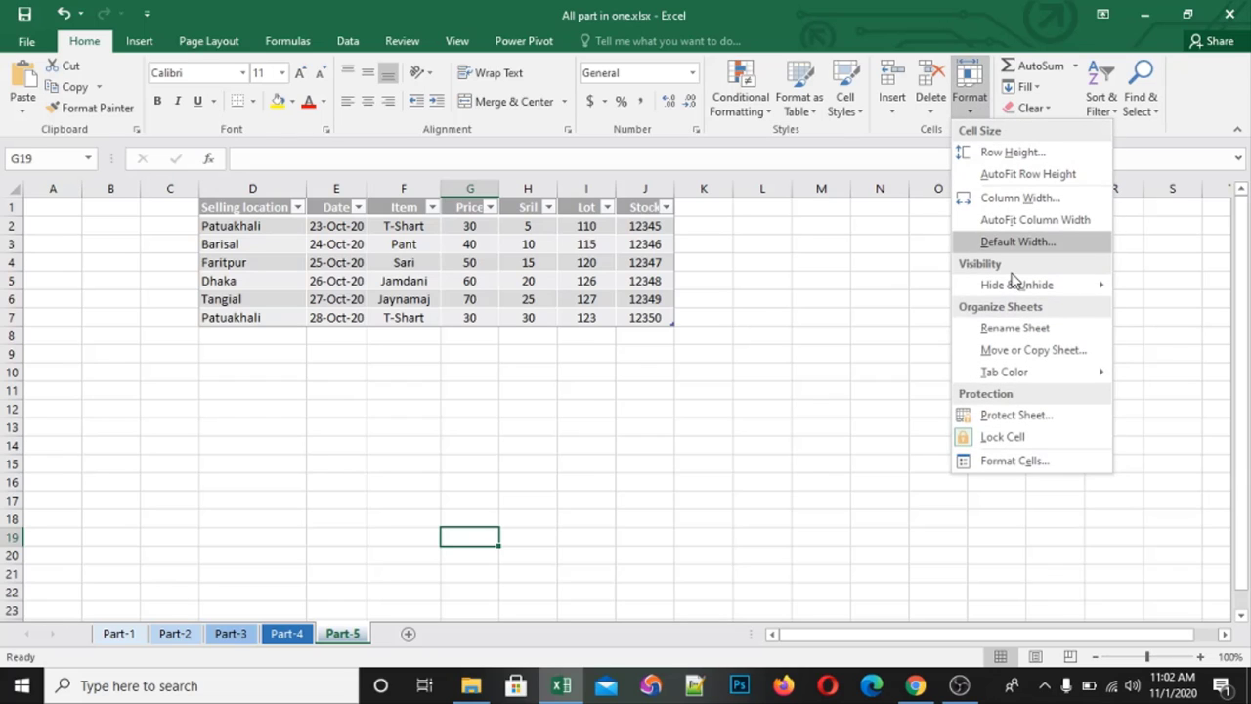
mouse_move(1046, 291)
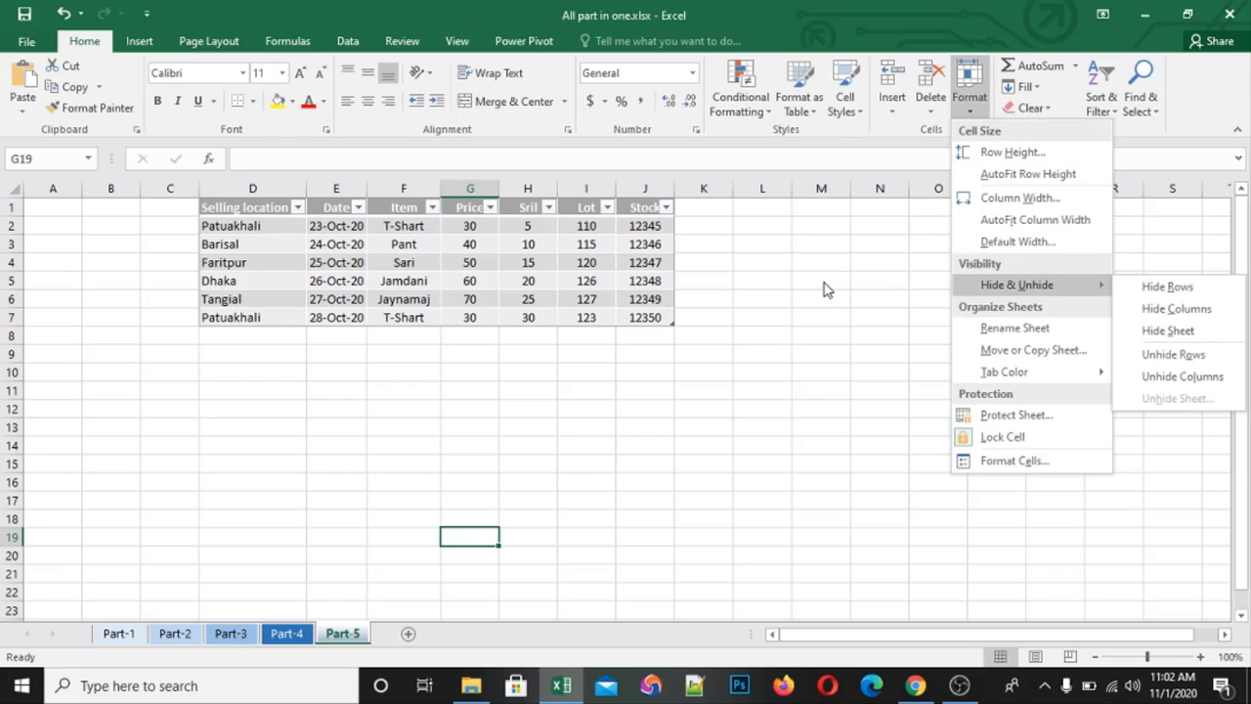
left_click(784, 299)
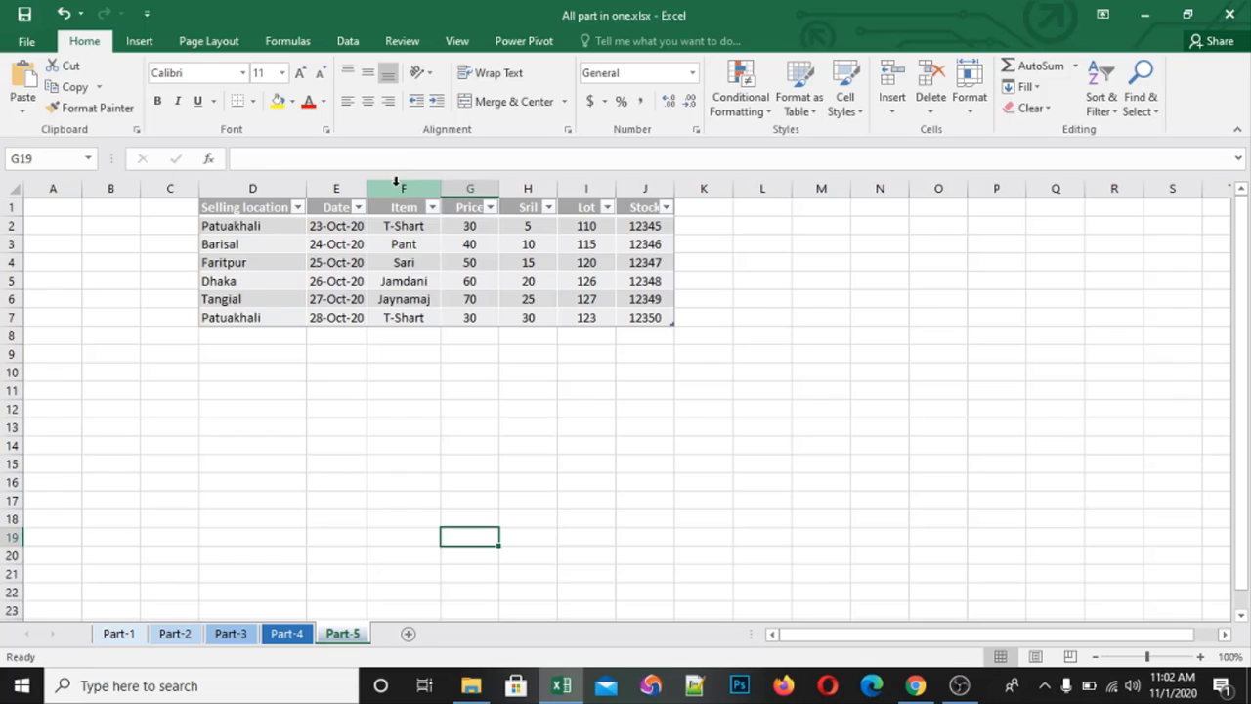
left_click(396, 182)
left_click_drag(396, 185, 463, 189)
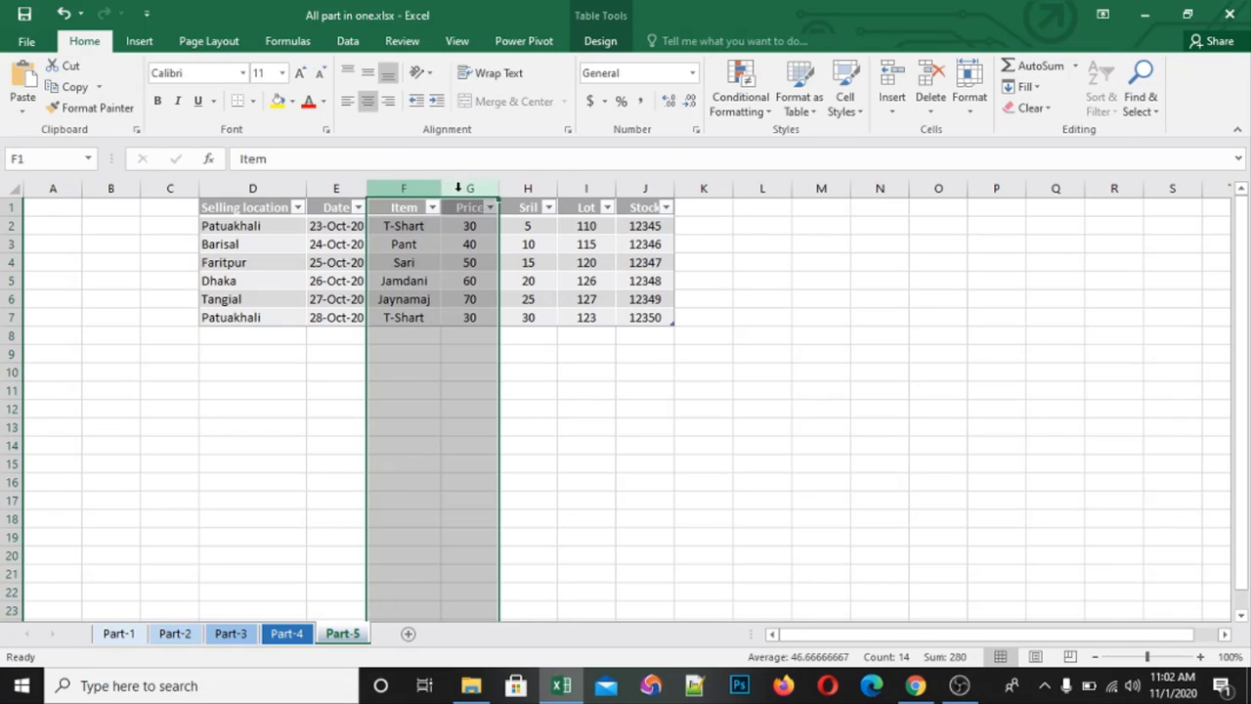
right_click(463, 193)
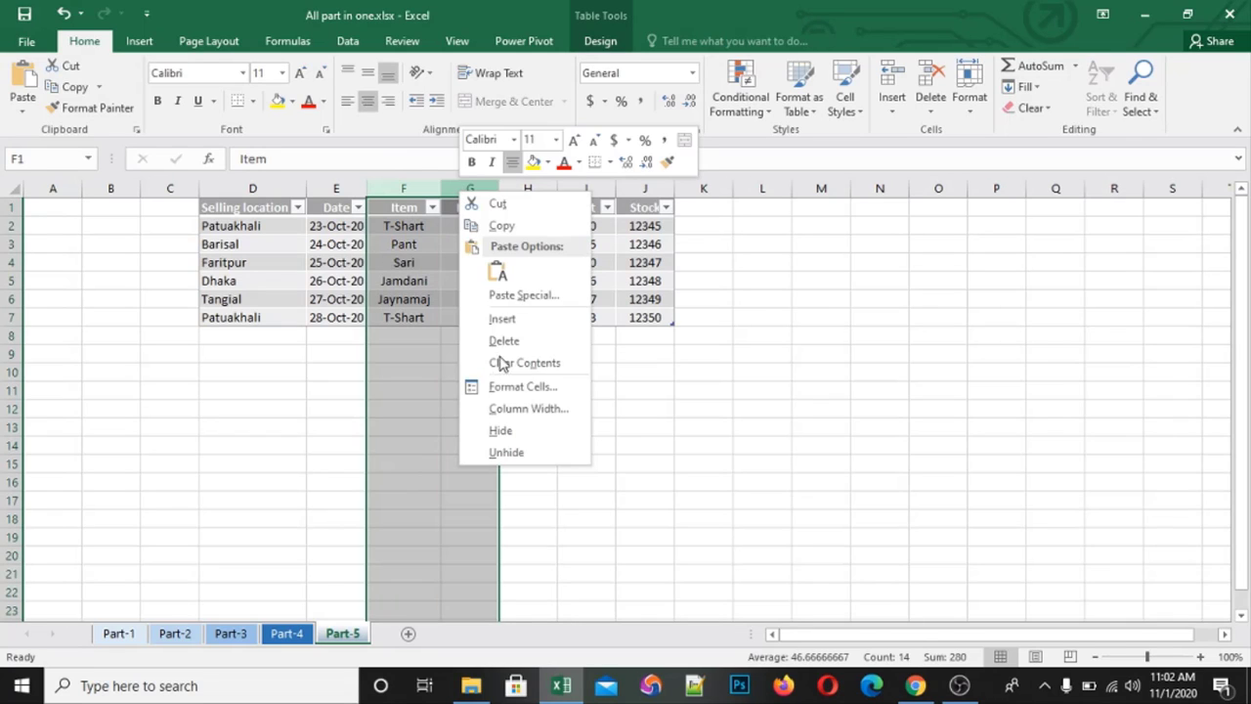
left_click(500, 430)
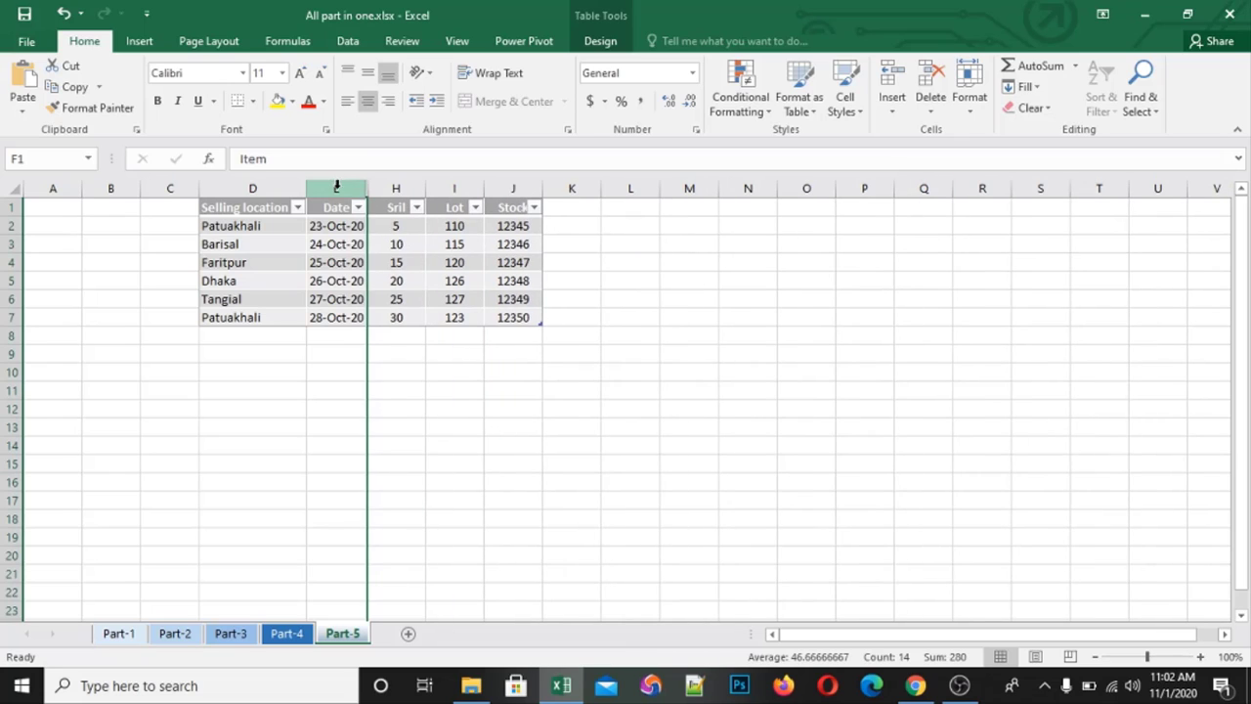
- Unhide the columns between Date and Sril
left_click(333, 186)
left_click_drag(336, 187, 384, 192)
right_click(384, 194)
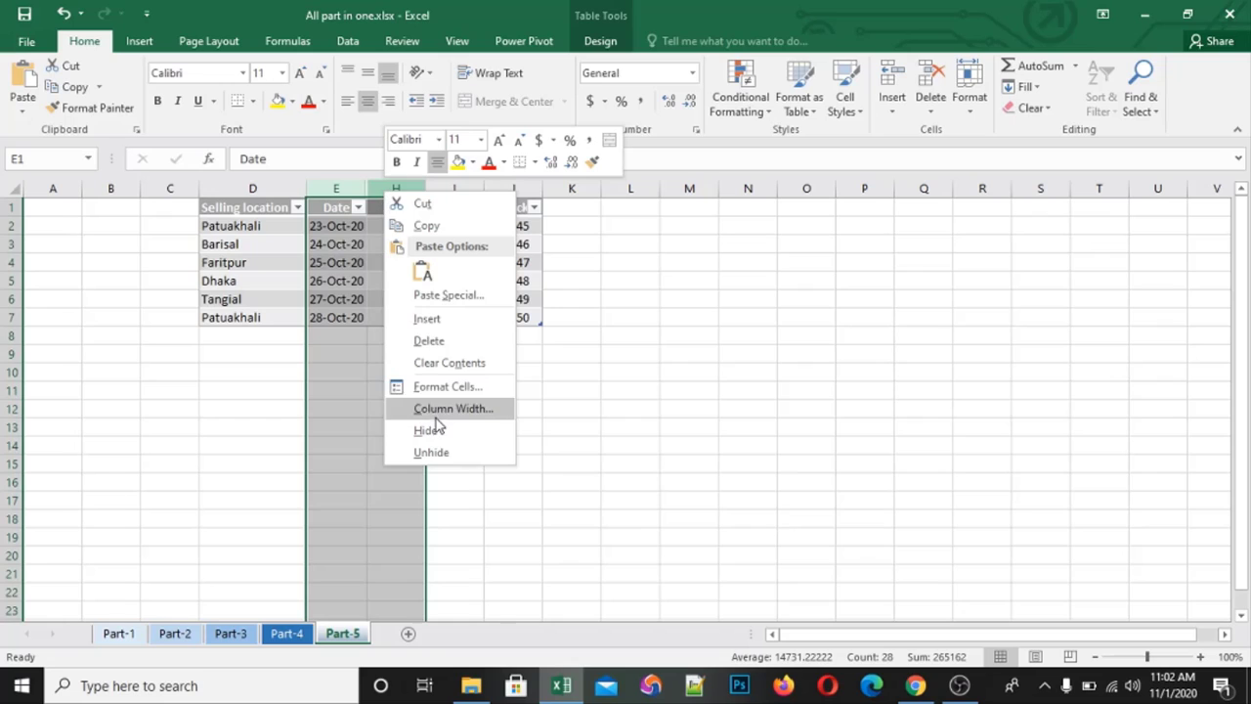
left_click(432, 451)
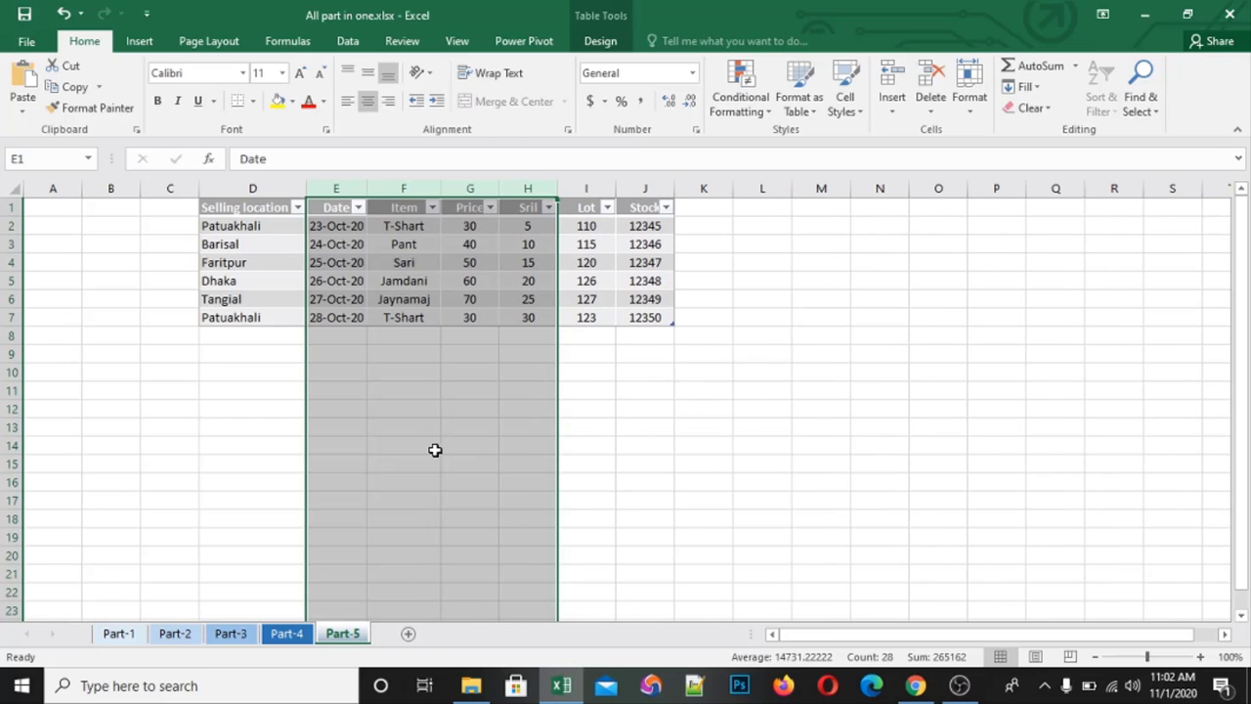
- Review the sheet organizing options and move the Part-4 sheet in front of Part-3
left_click(968, 97)
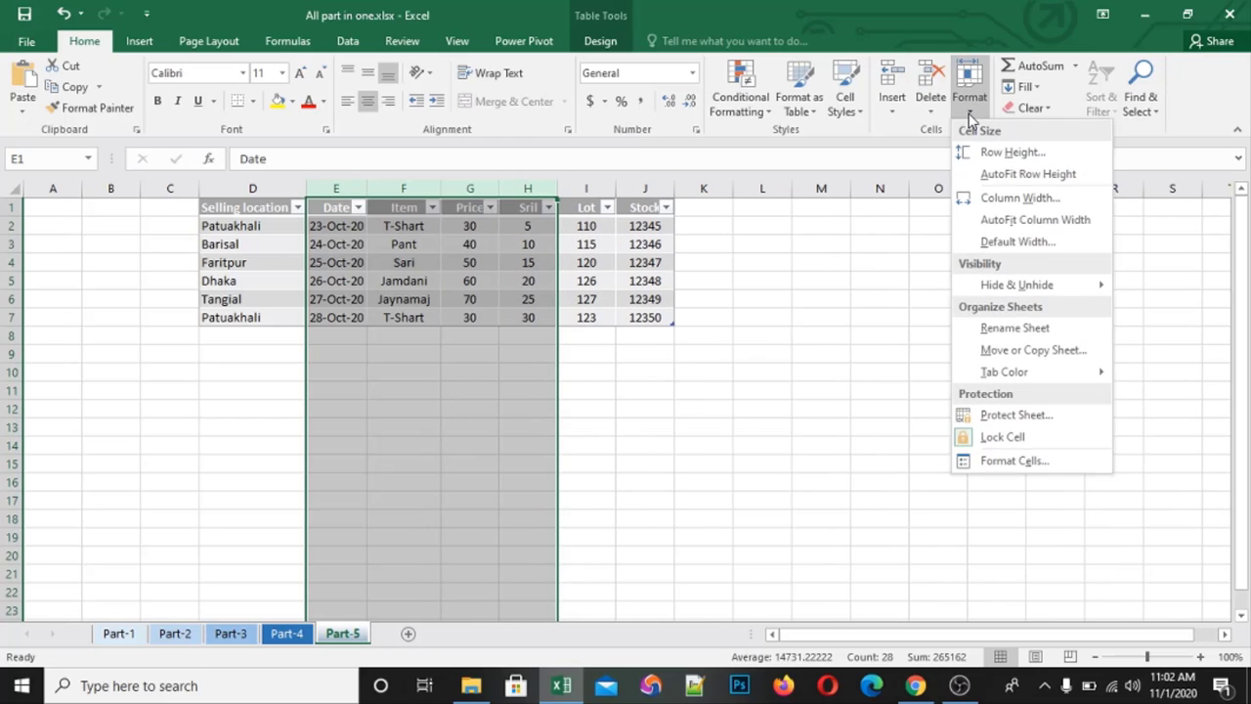
mouse_move(1016, 284)
mouse_move(1085, 294)
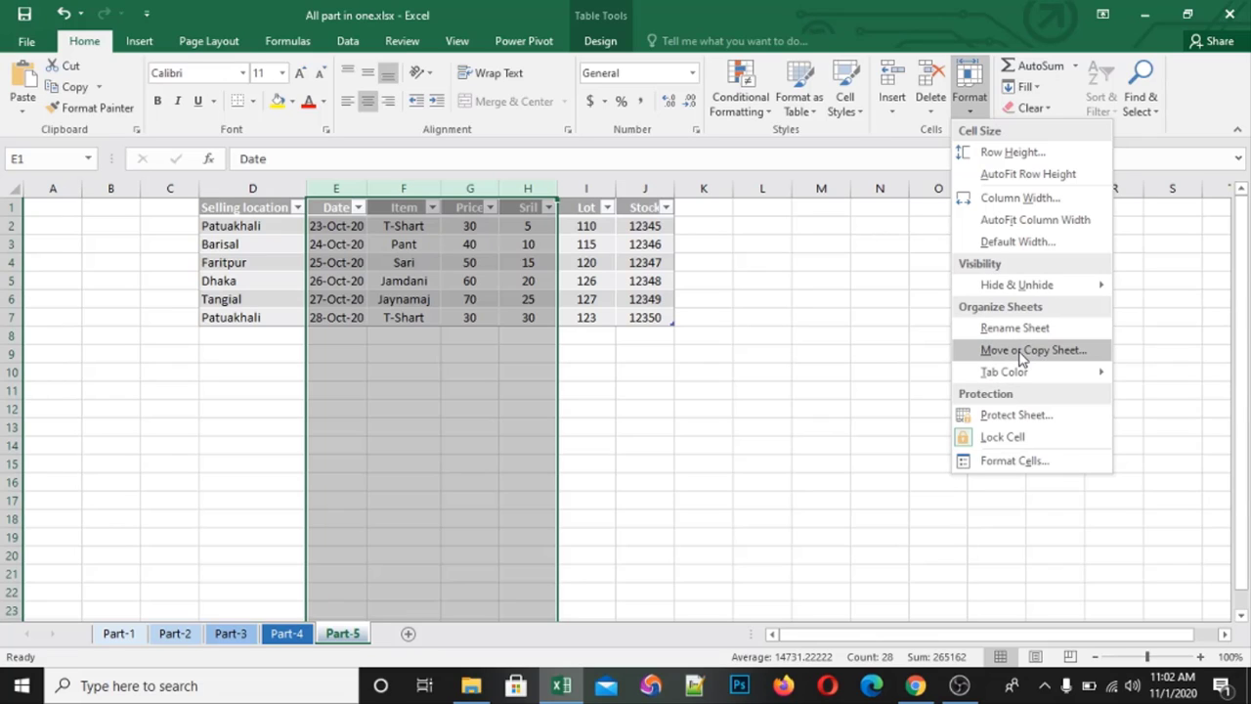
left_click(631, 509)
left_click(287, 605)
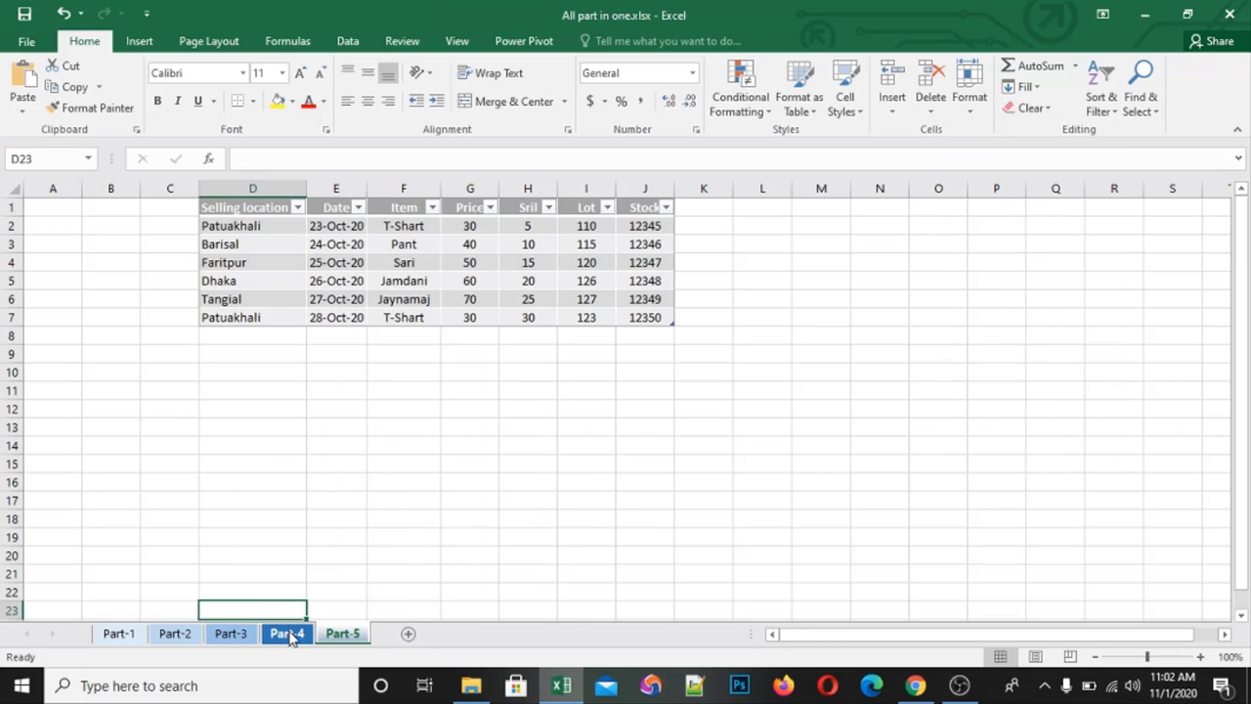
left_click_drag(290, 638, 389, 640)
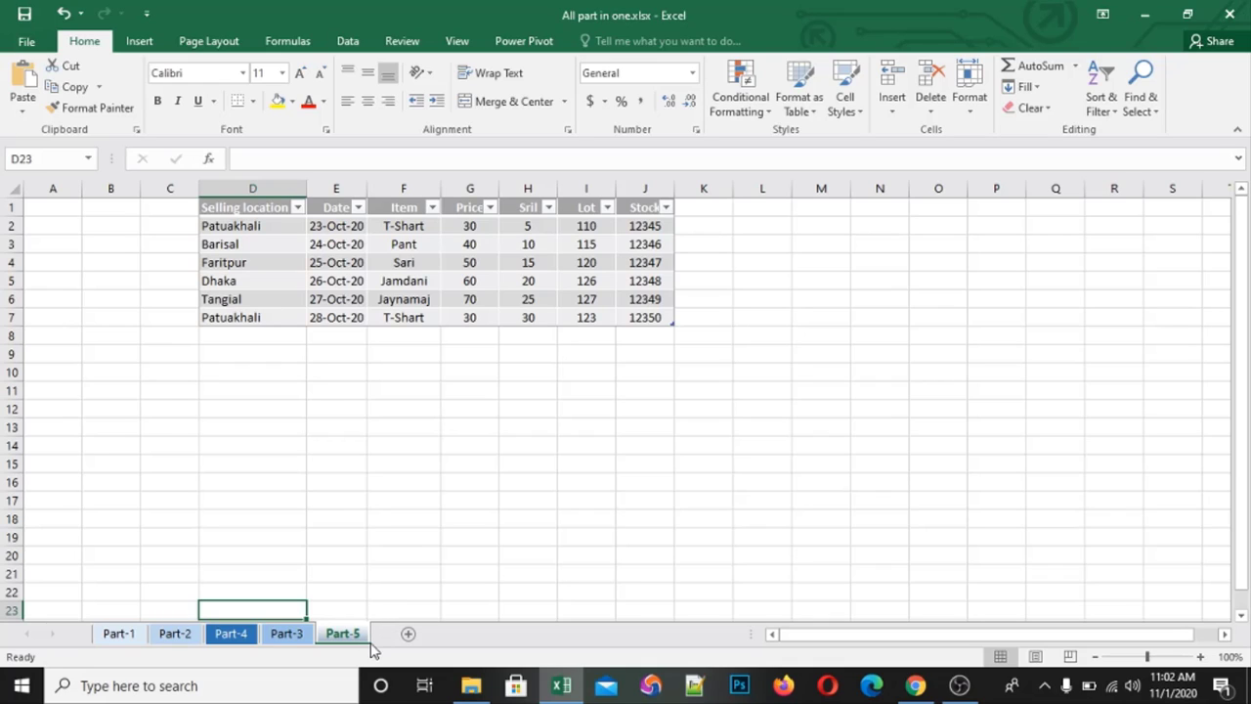
left_click(541, 500)
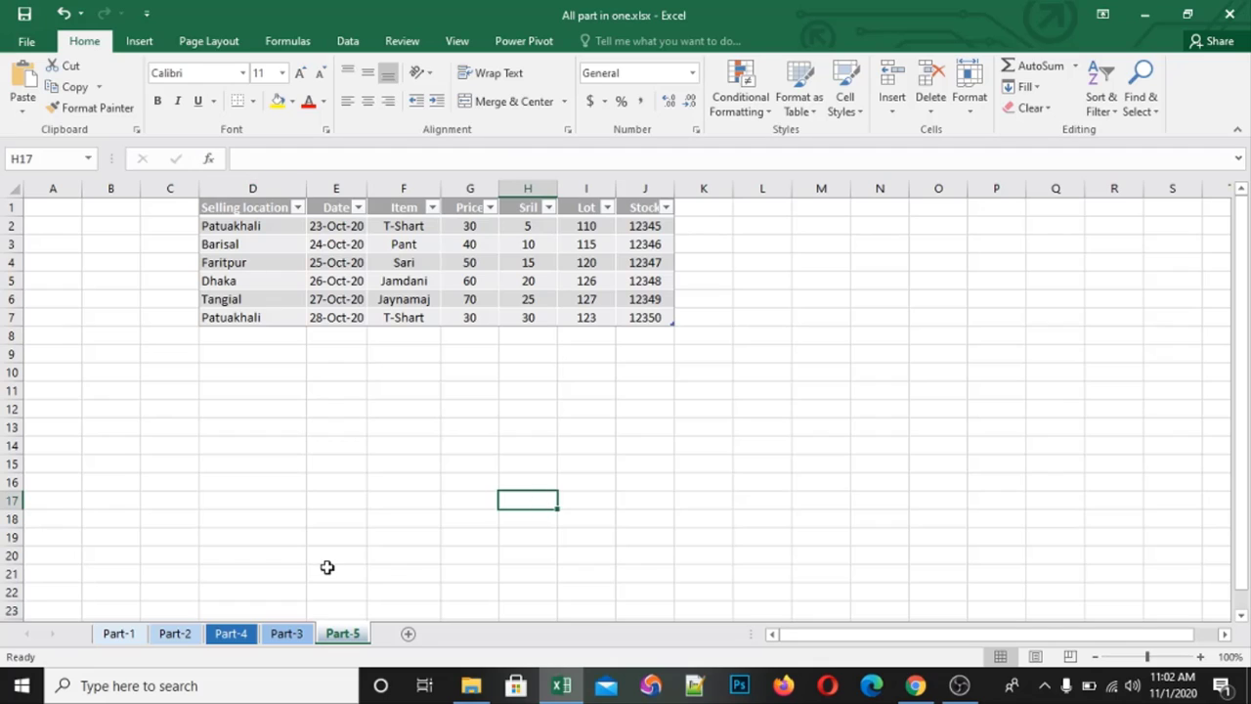
- Add an AutoSum total of the Stock column in cell J8, directly below the table
left_click(464, 430)
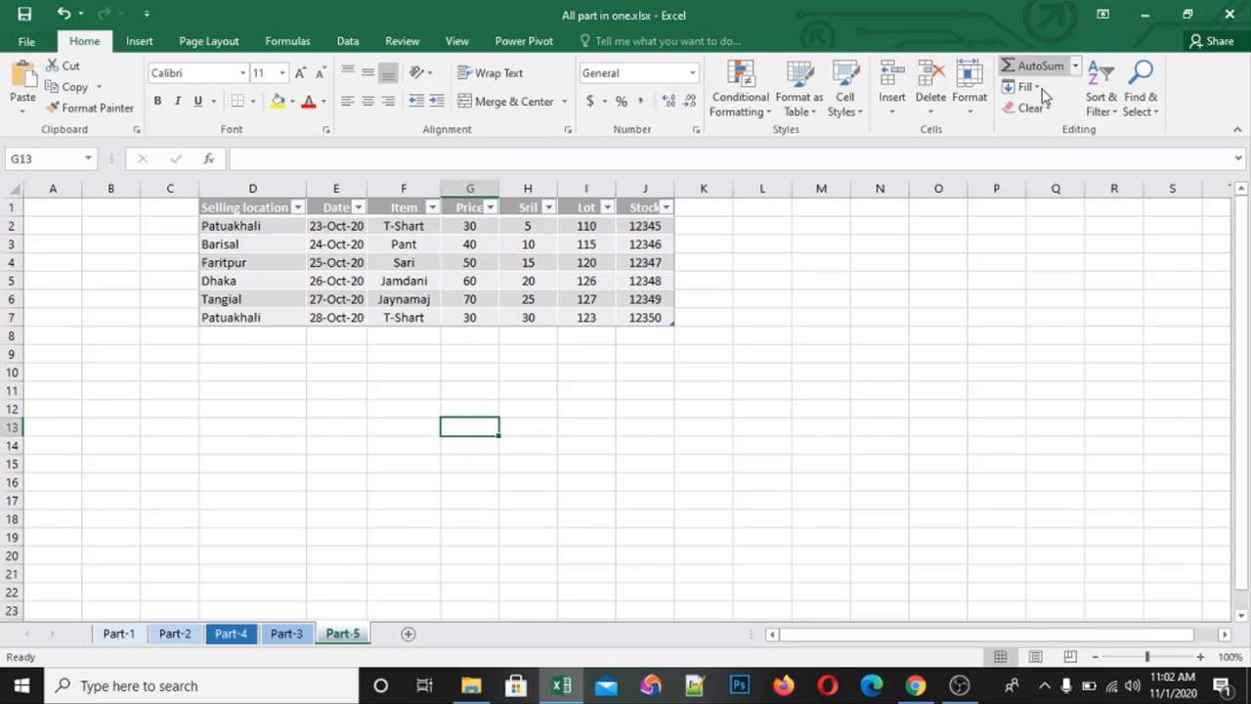
left_click(809, 408)
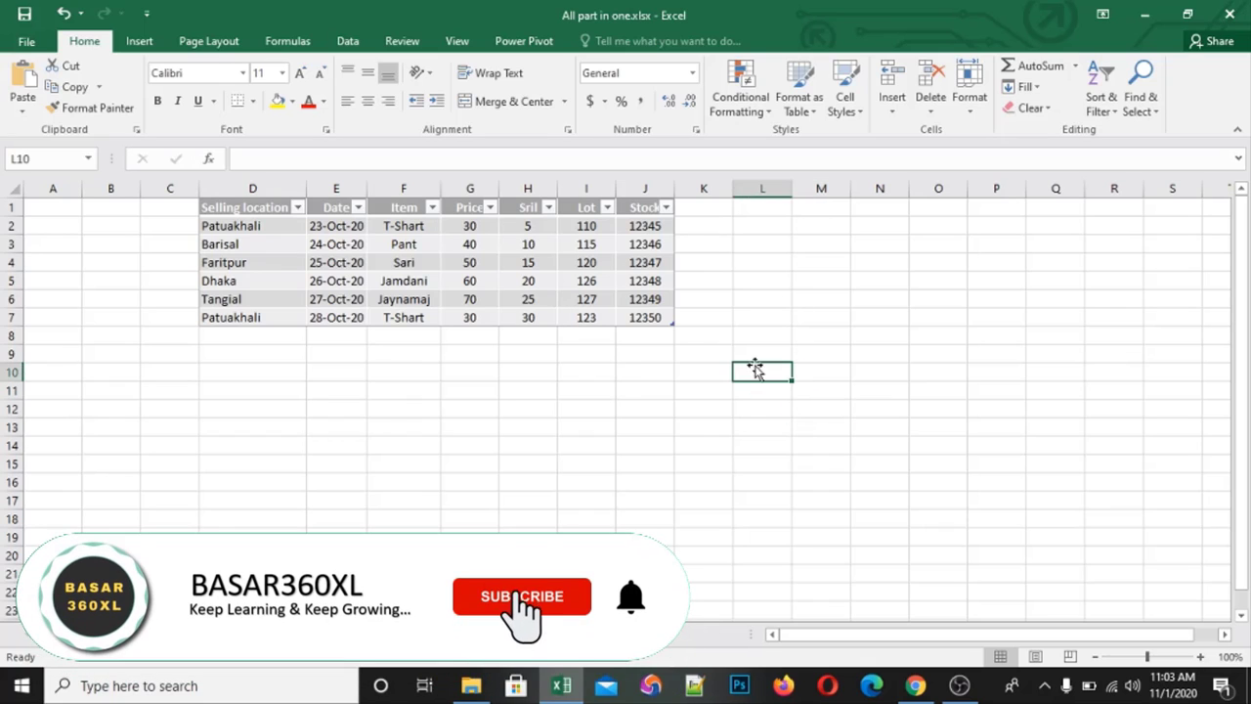
left_click(640, 335)
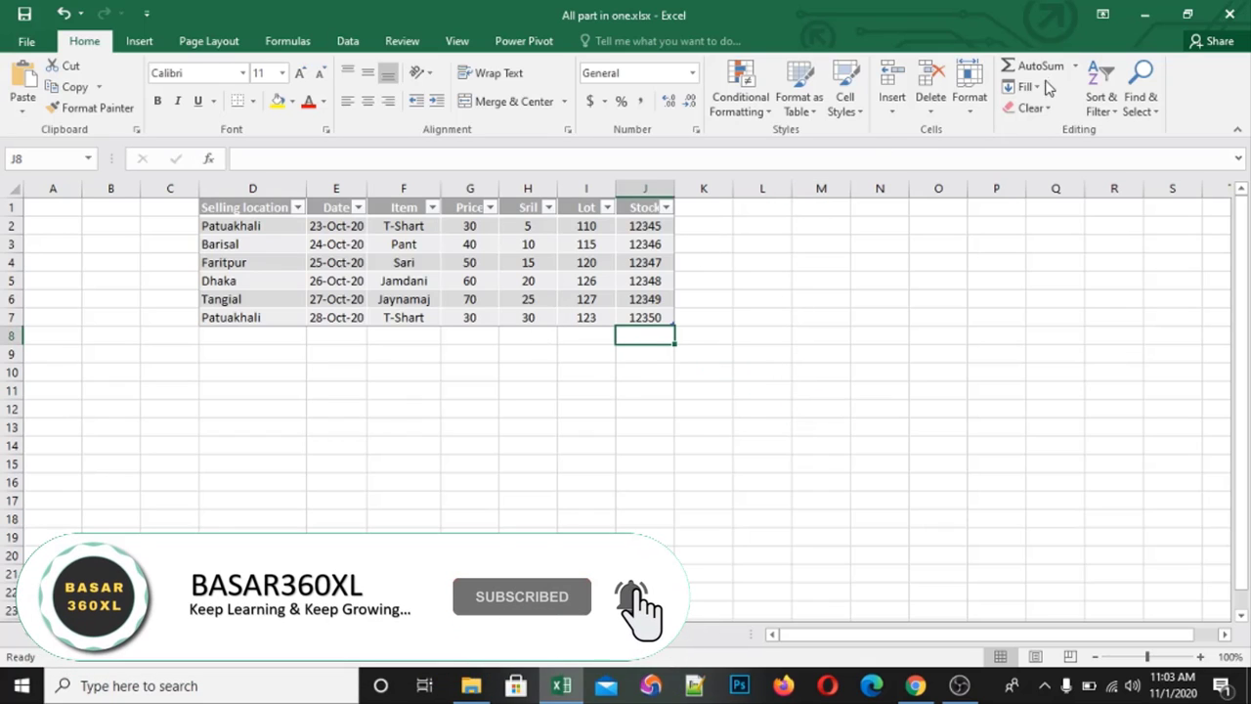
left_click(1074, 67)
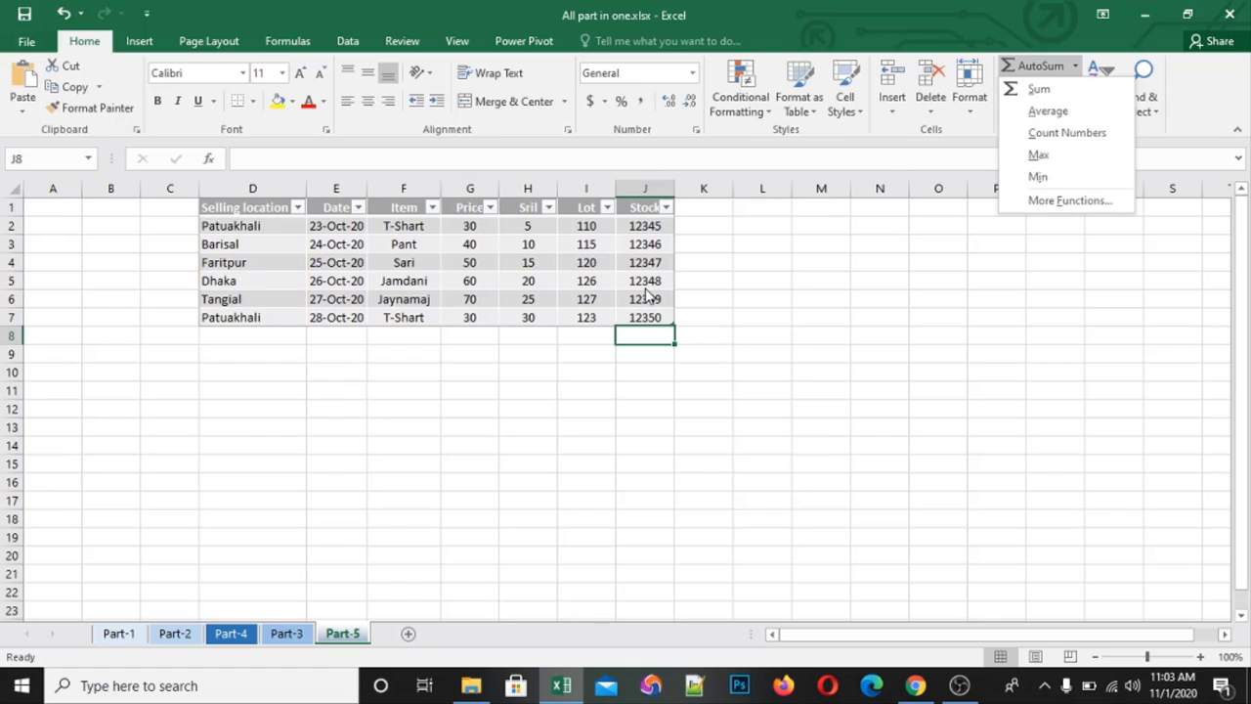
left_click(1037, 91)
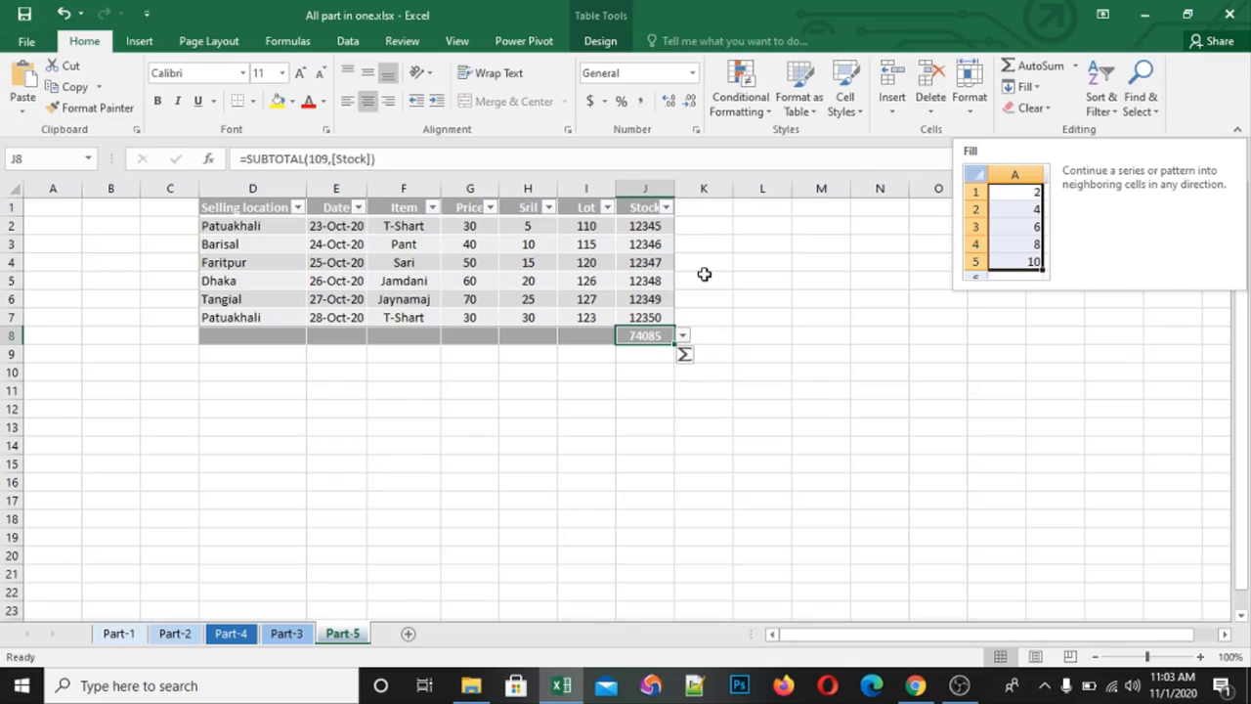
- Inspect the Stock total's formula in J8 and the Stock values in J2:J7 that it covers
double_click(648, 336)
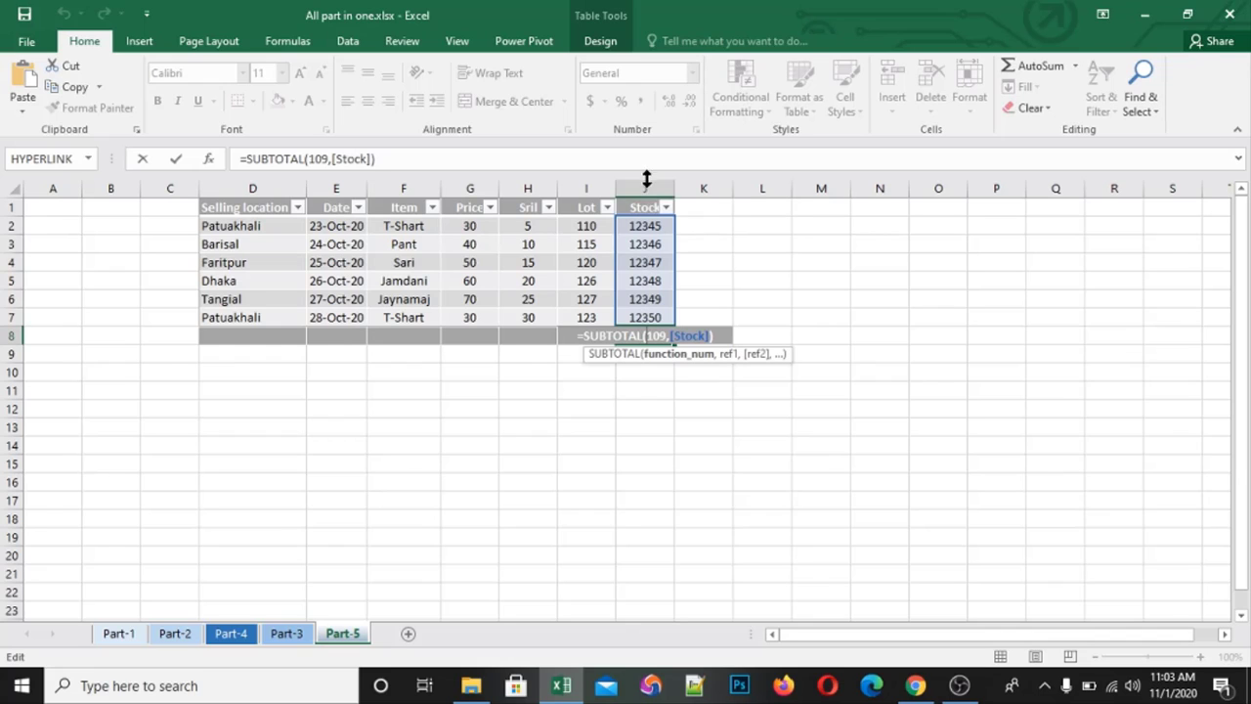
key("Escape")
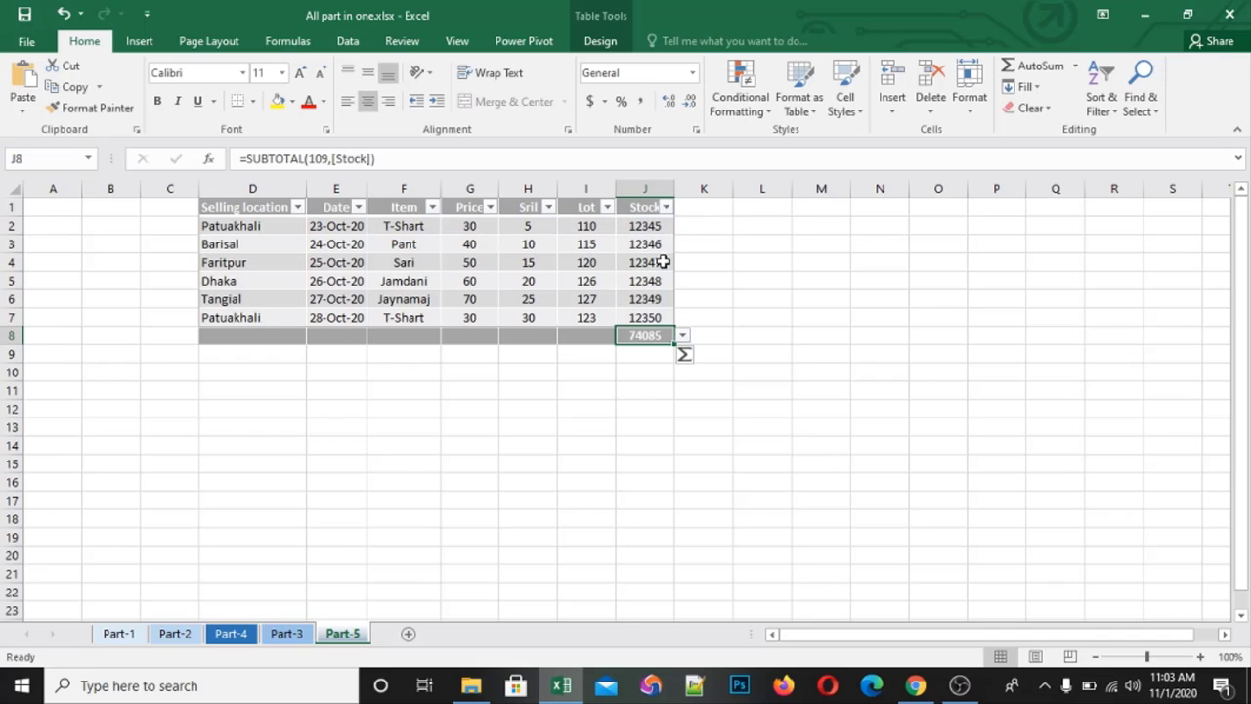
left_click(715, 311)
left_click(632, 222)
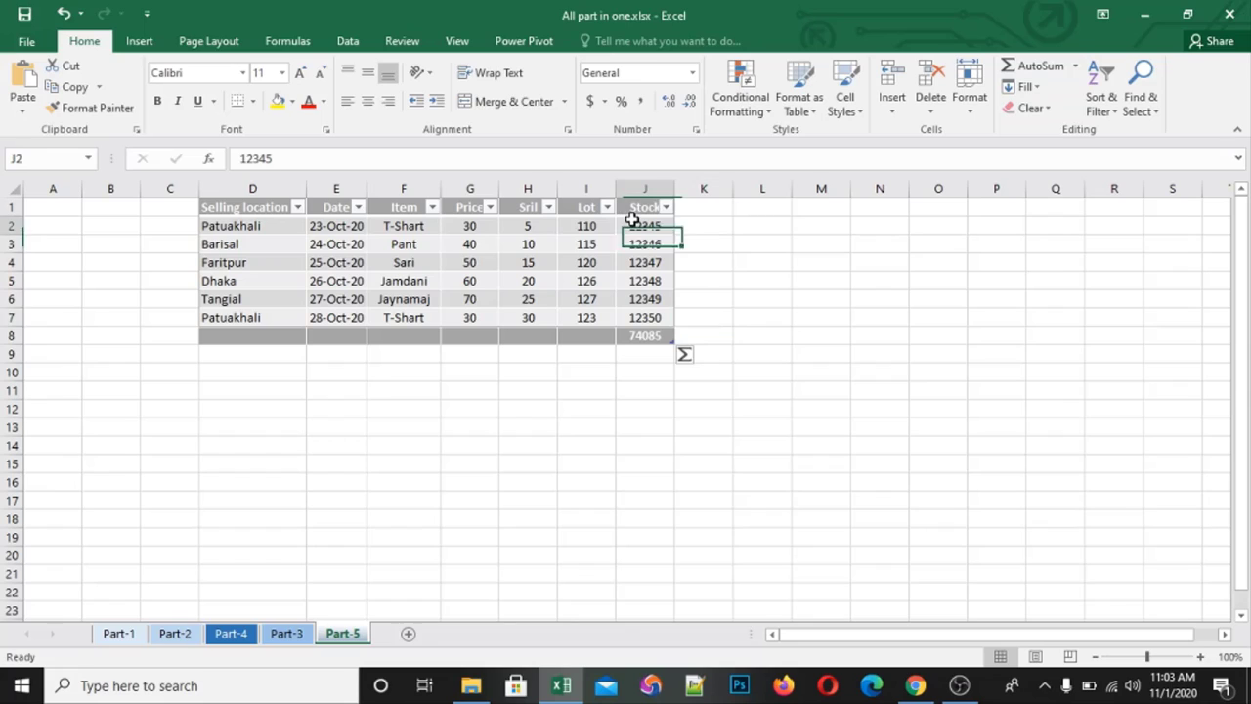
left_click_drag(633, 222, 639, 315)
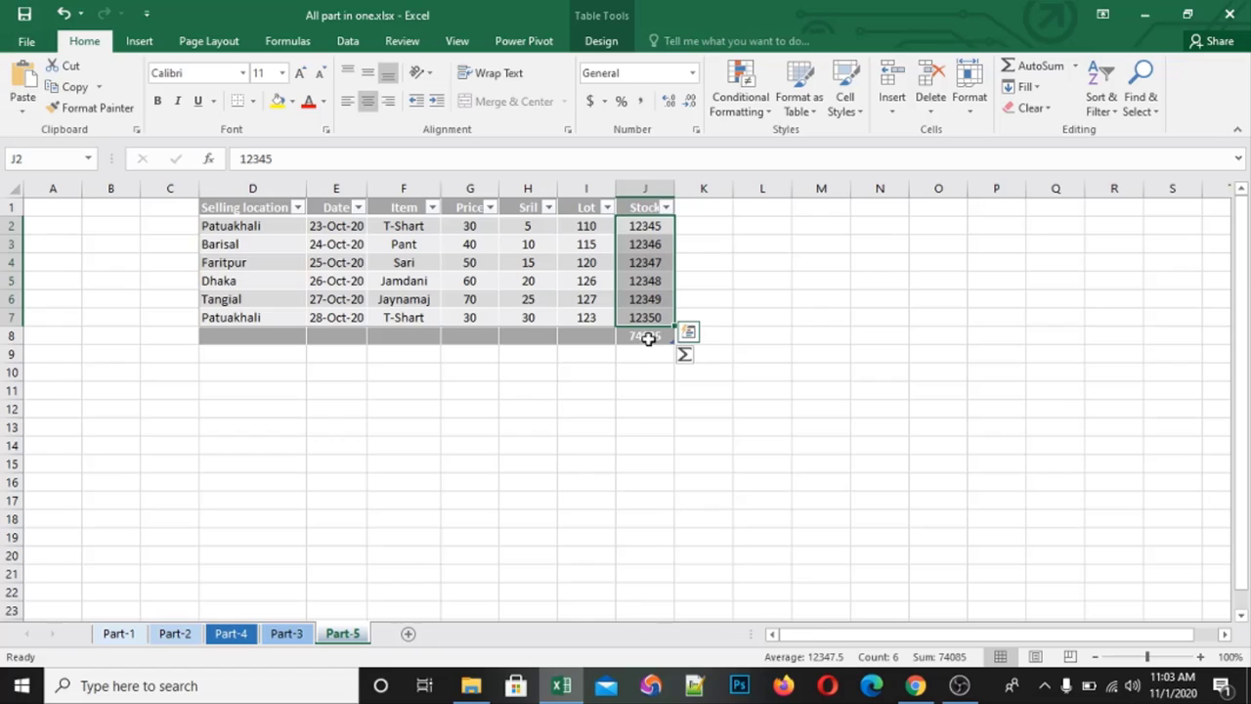
left_click(648, 375)
left_click(650, 333)
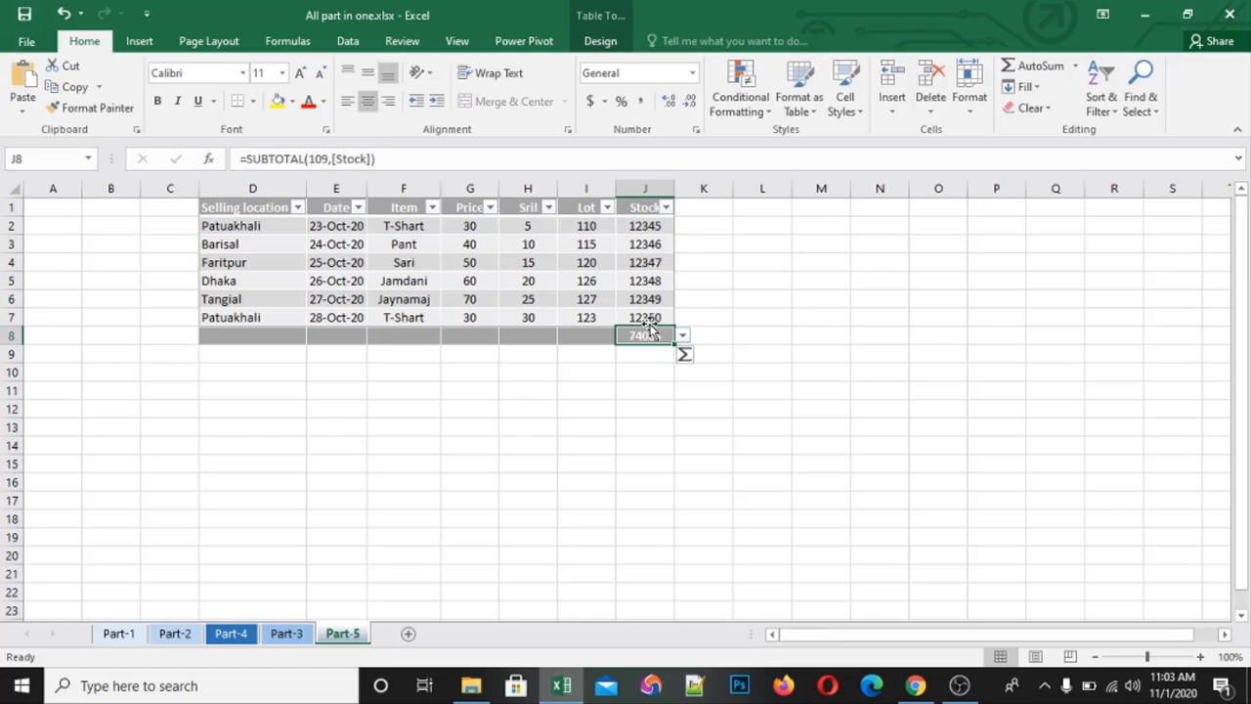
- Add the average of the Lot column in cell I8 of the total row
left_click(589, 332)
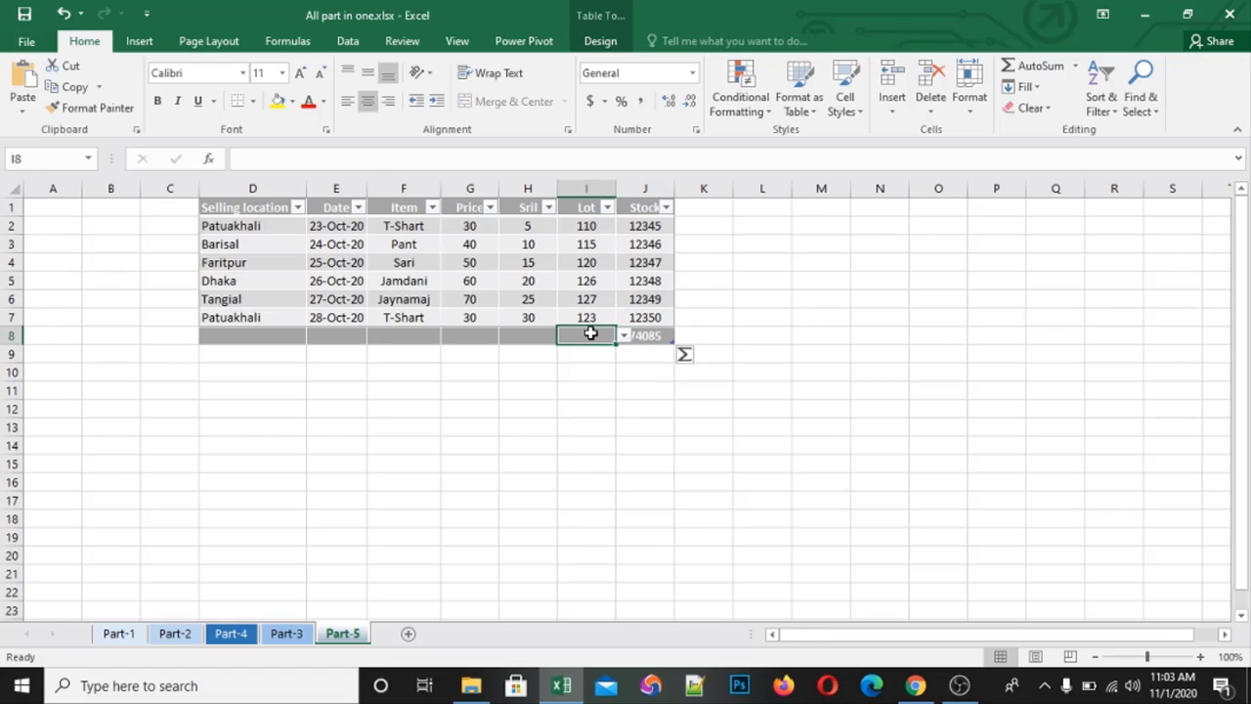
left_click(1075, 66)
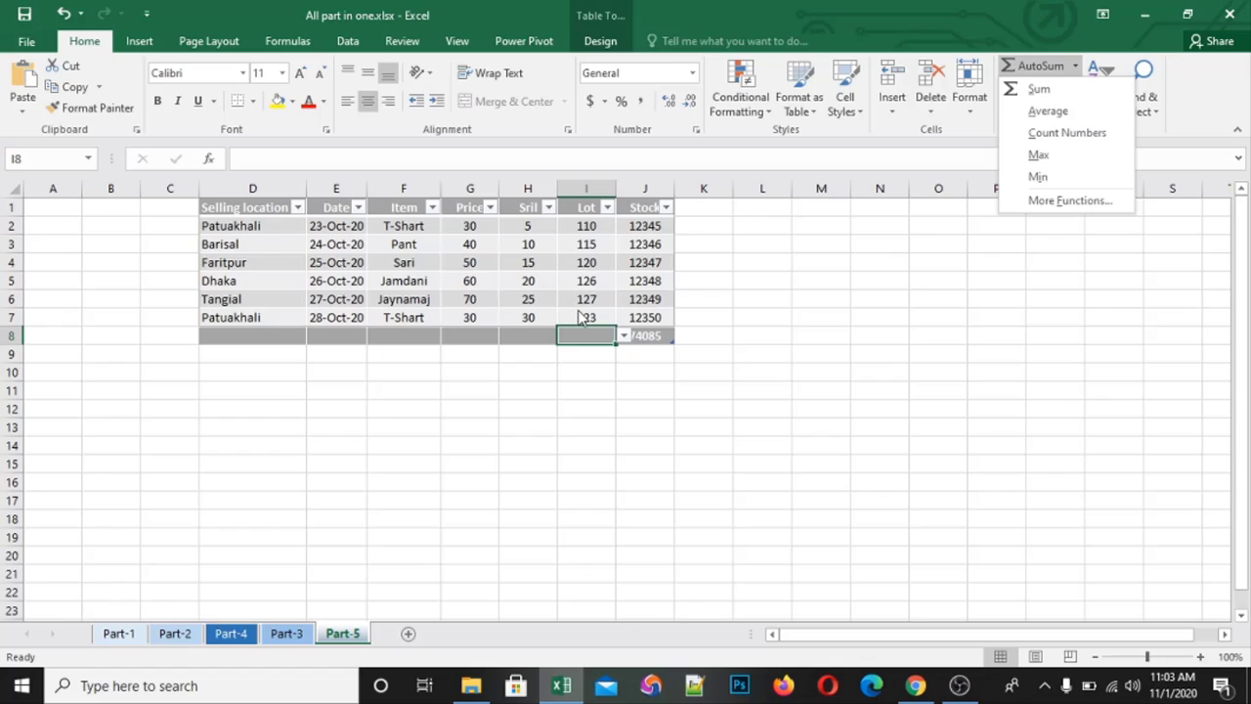
left_click(1046, 111)
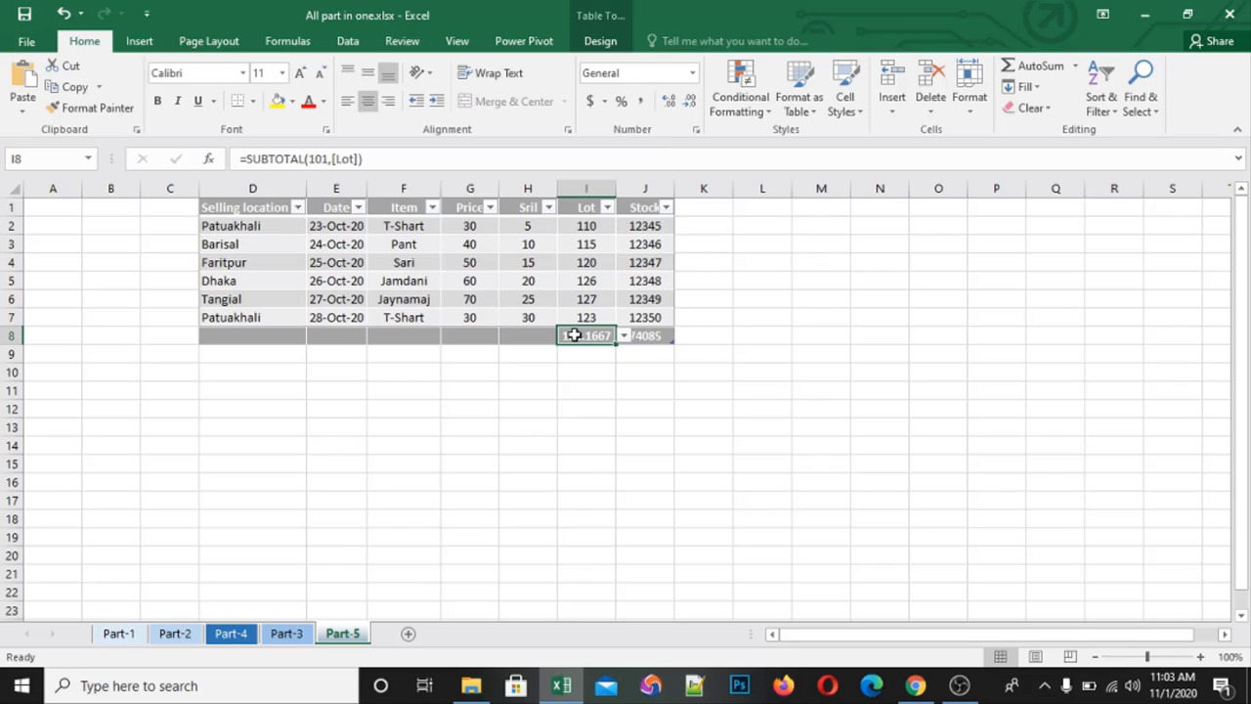
- Decrease the decimals of the Lot average in I8 until it shows a whole number
left_click(690, 103)
left_click(691, 103)
left_click(690, 102)
left_click(690, 103)
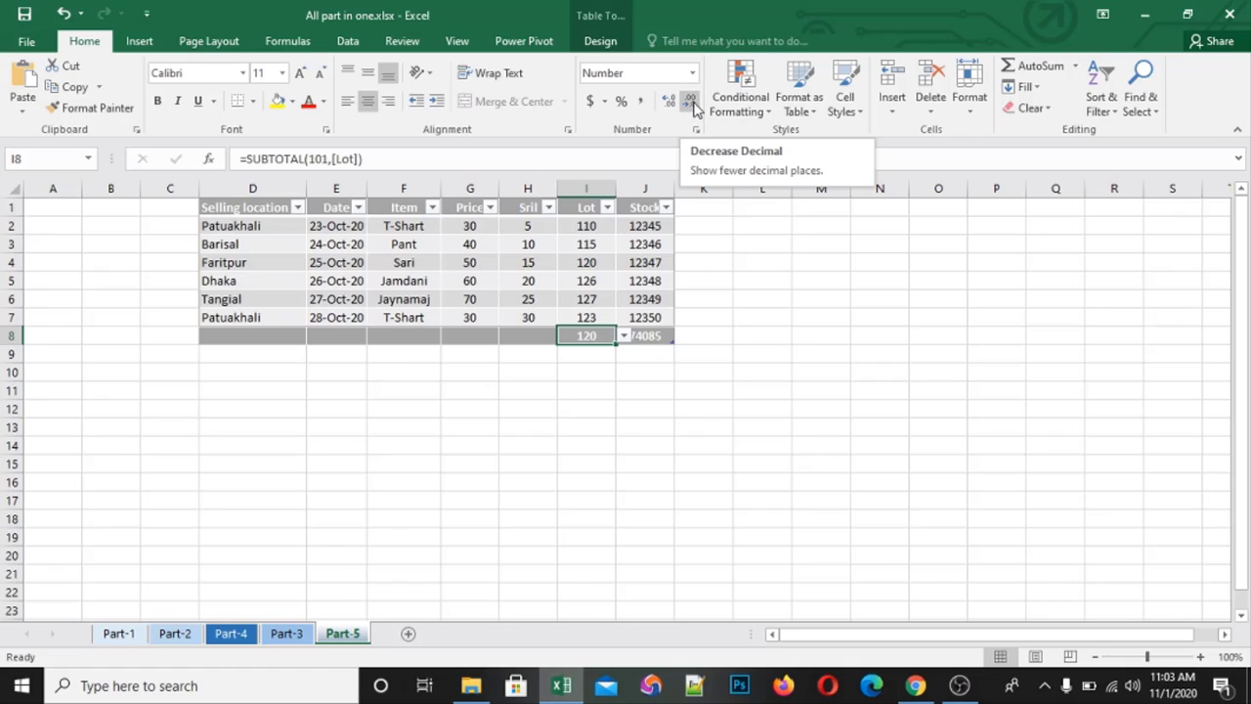
left_click(565, 369)
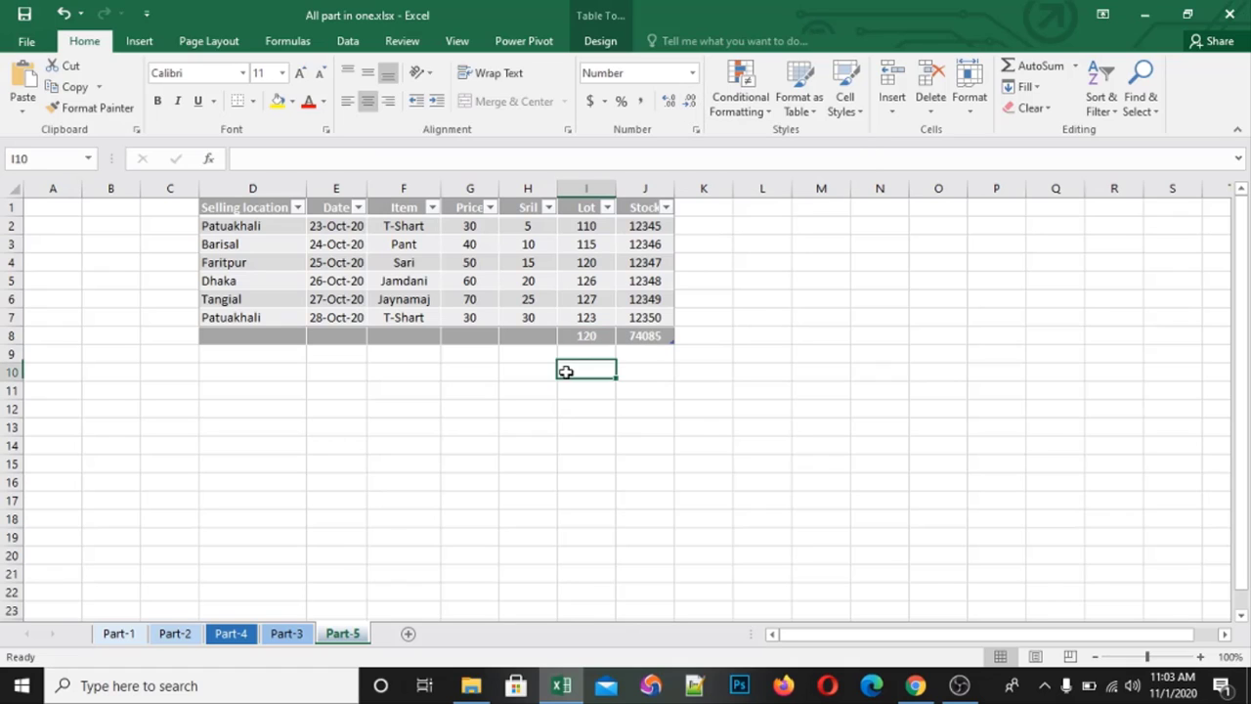
- Compare the Lot average in total-row cell I8 with the average of the selected Lot values in I2:I7
left_click(596, 333)
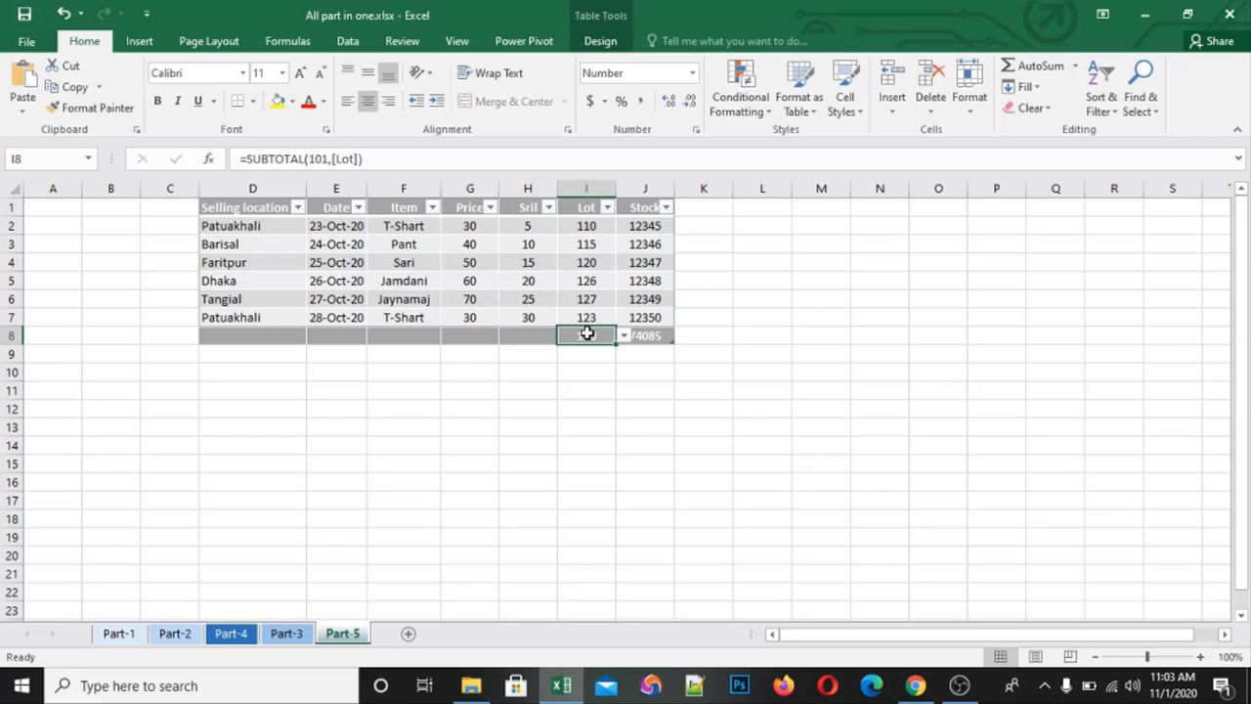
left_click(591, 225)
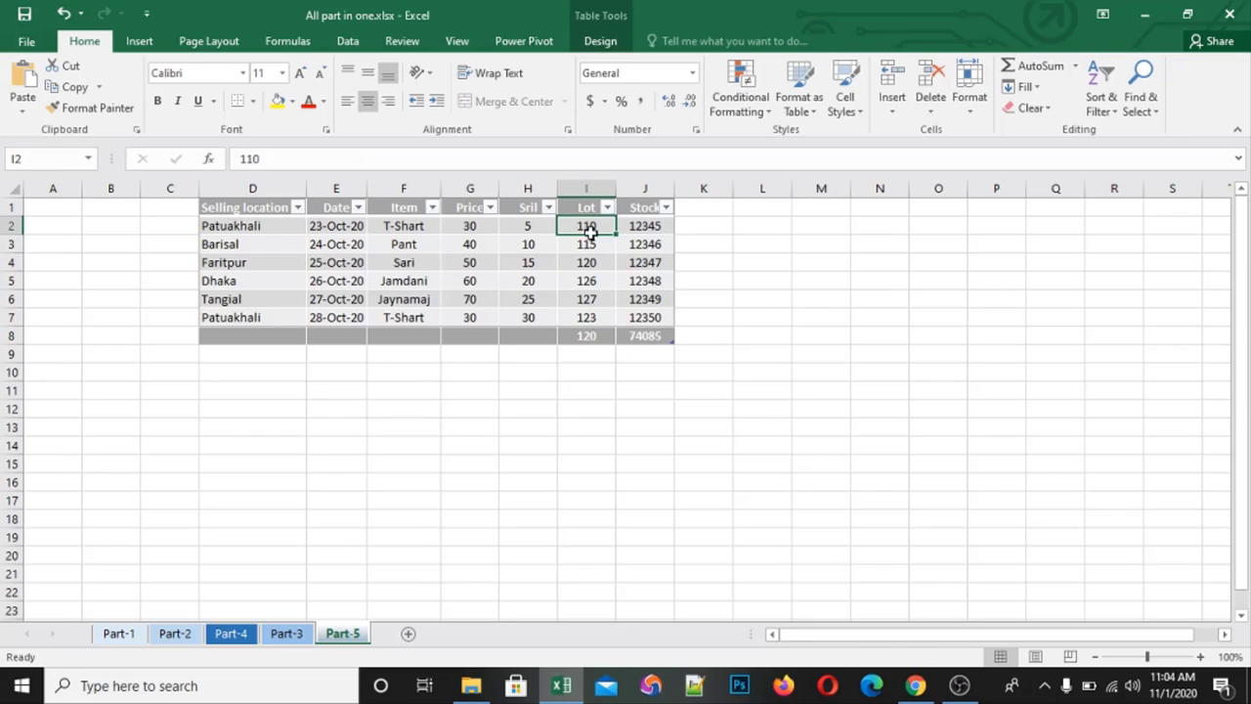
left_click_drag(590, 229, 587, 316)
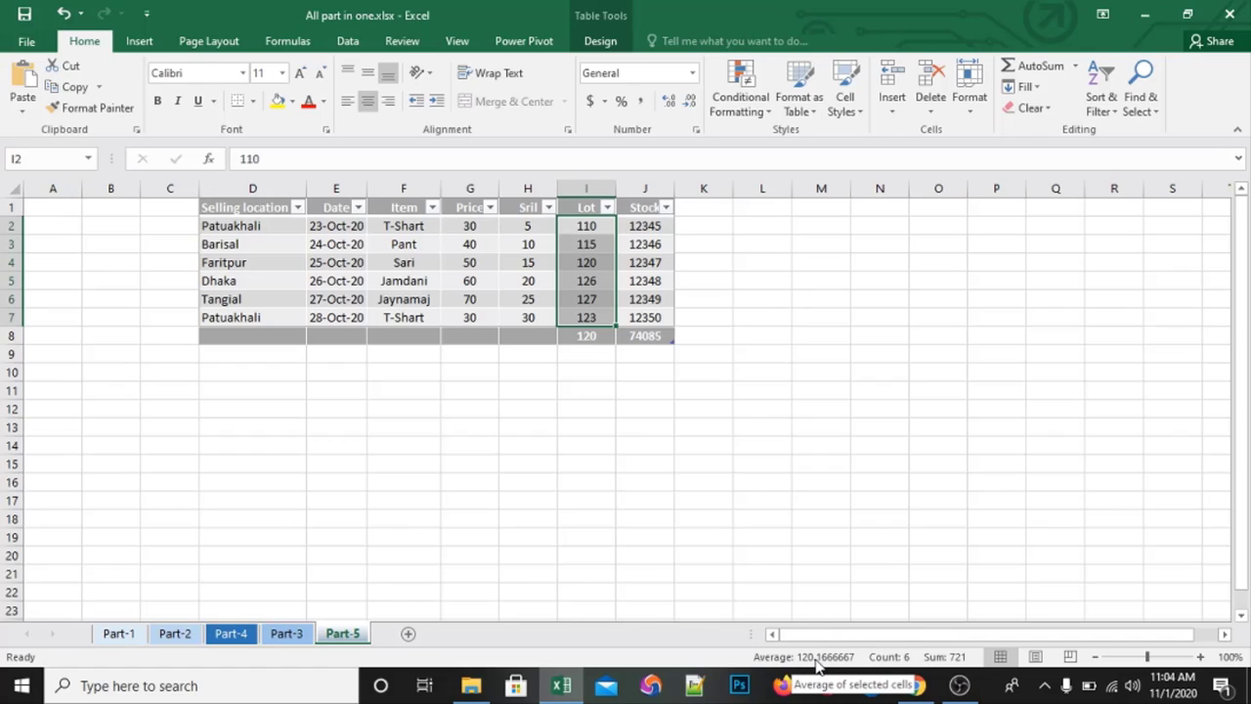
left_click(586, 333)
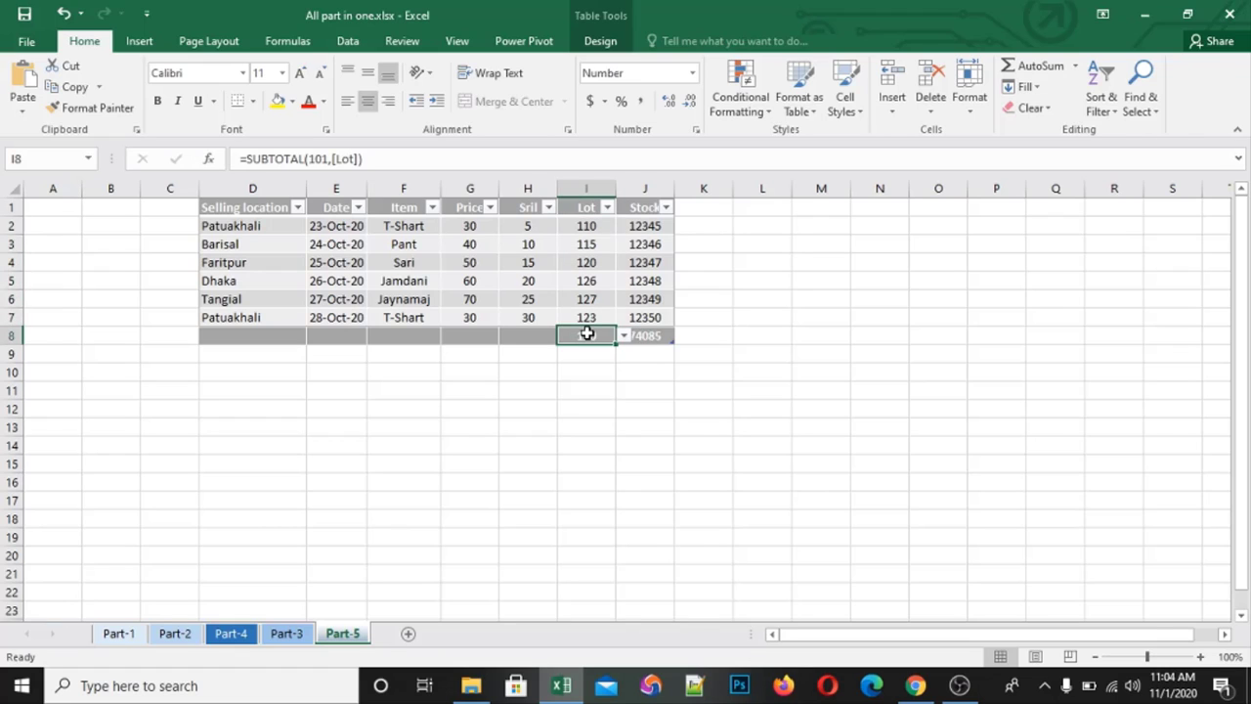
left_click(598, 357)
left_click(591, 333)
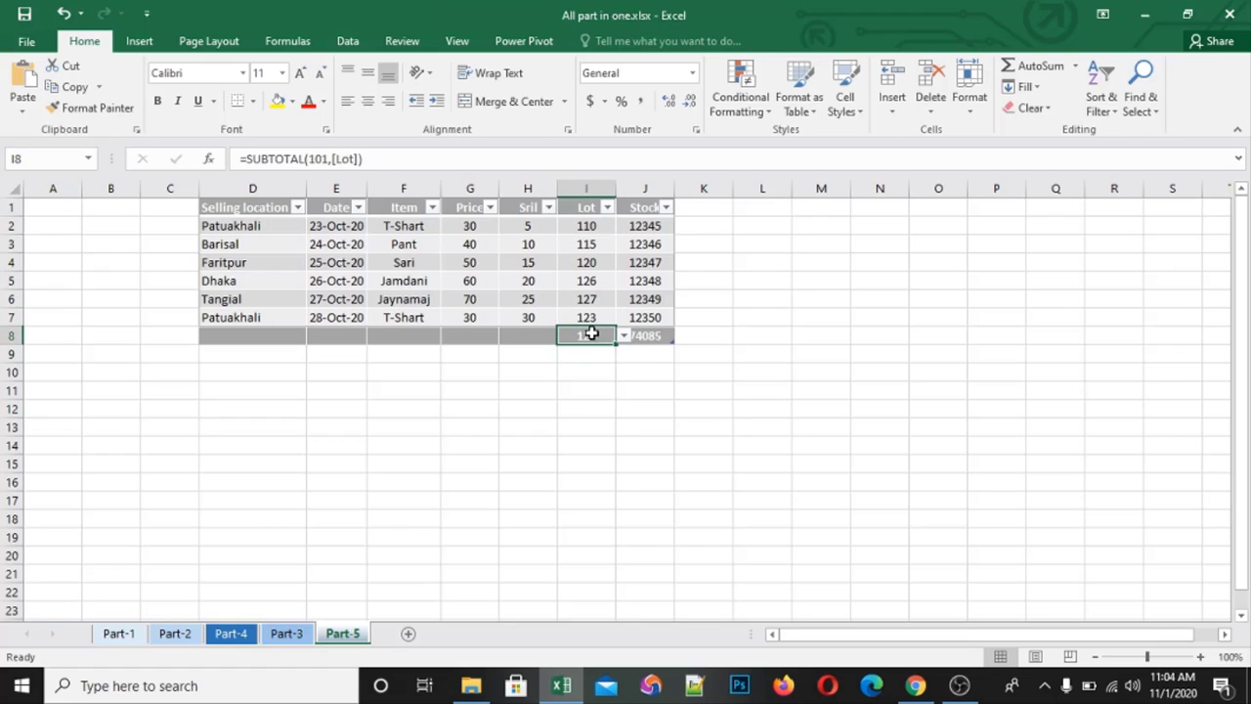
- Add a Count Numbers result for the Sril column in cell H8 of the total row
left_click(527, 333)
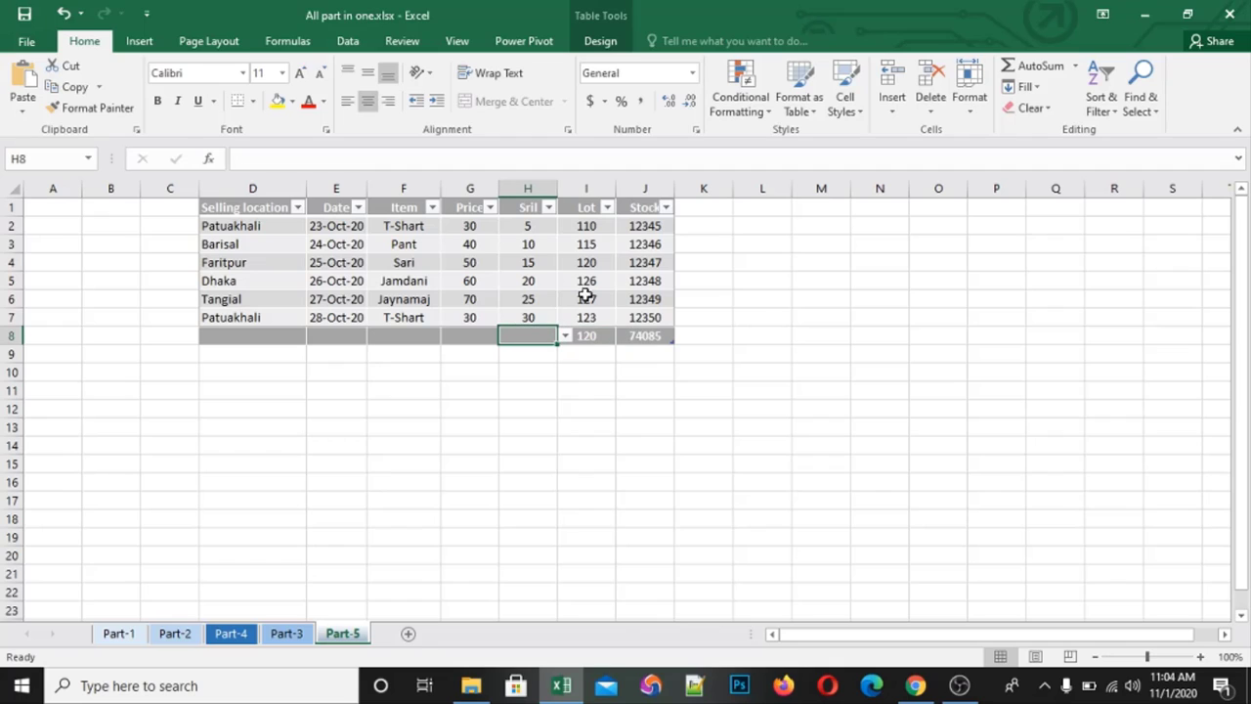
left_click(1073, 67)
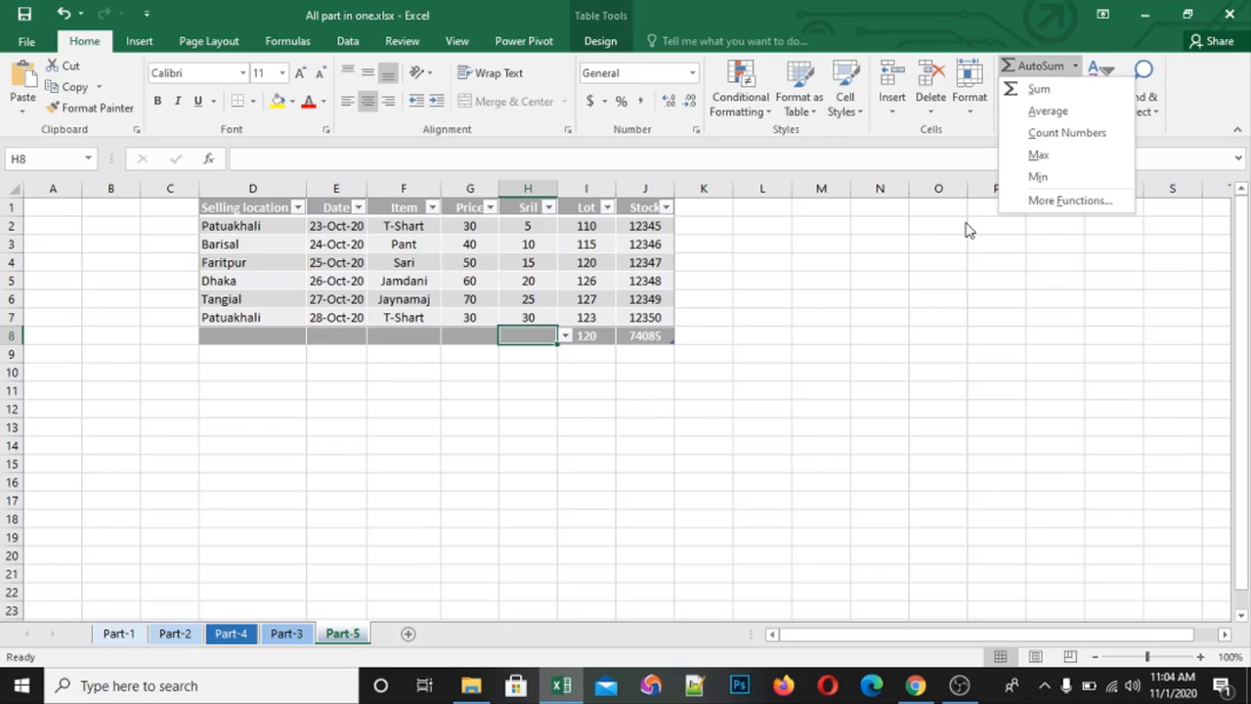
left_click(1063, 134)
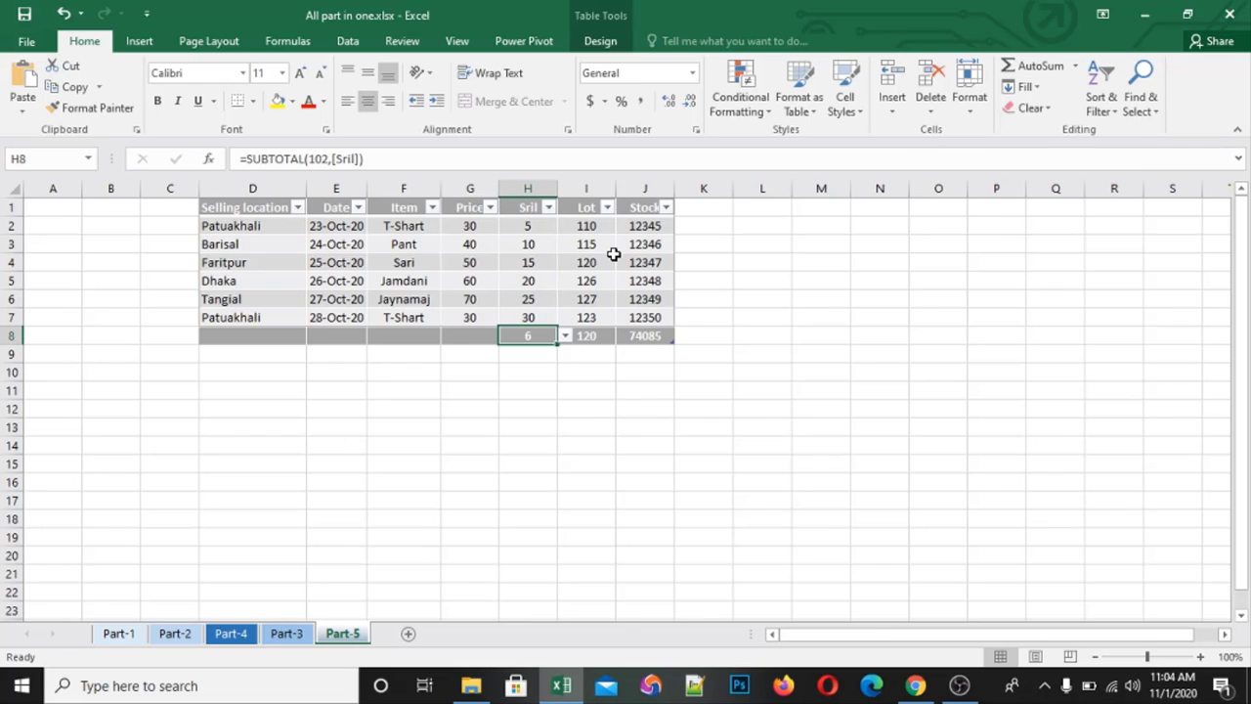
- Go through the Sril values in H2:H7 and compare the selection's count with the result in H8
left_click(528, 225)
key("Down")
key("Down")
key("Down")
key("Down")
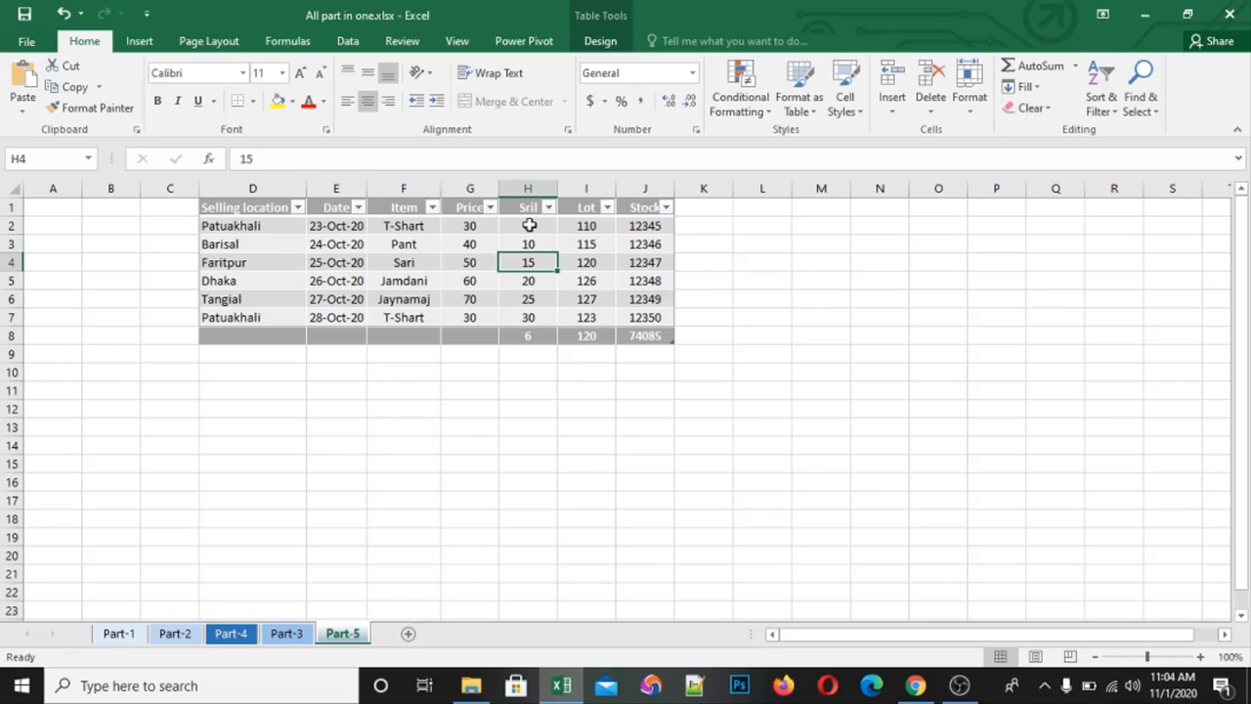
key("Down")
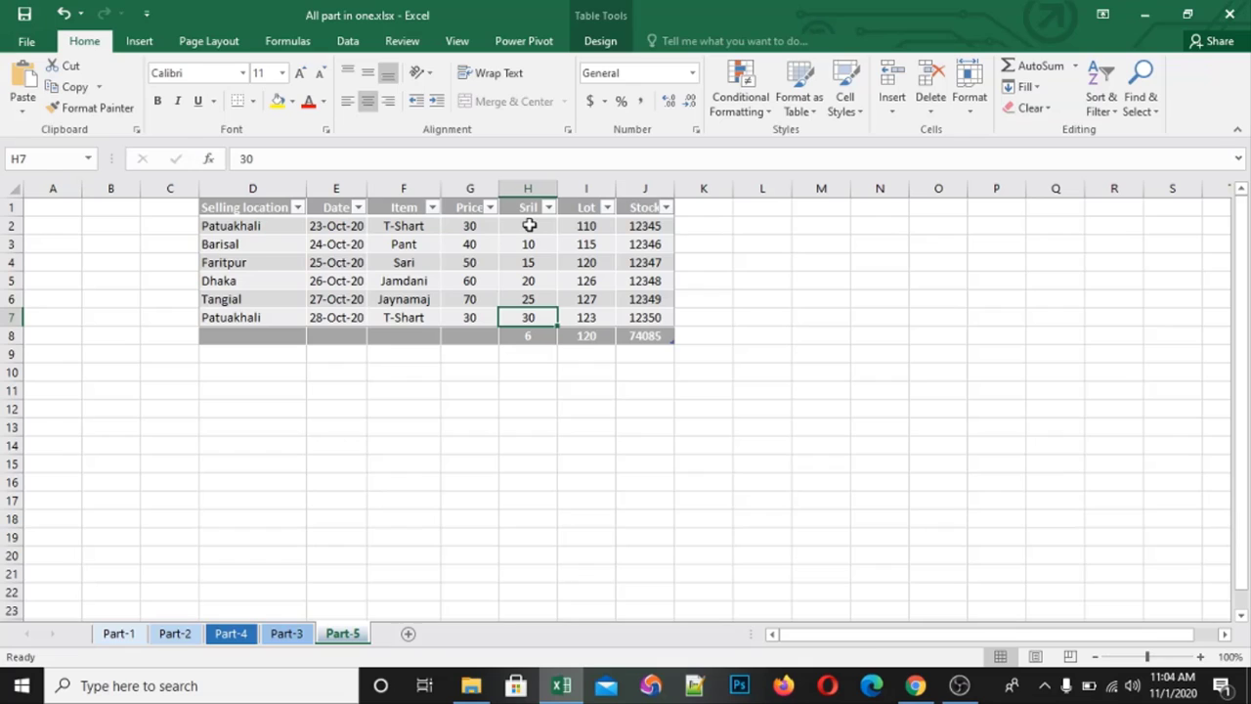
key("shift+Up")
key("shift+Up")
key("shift+Up")
key("shift+Up")
key("shift+Up")
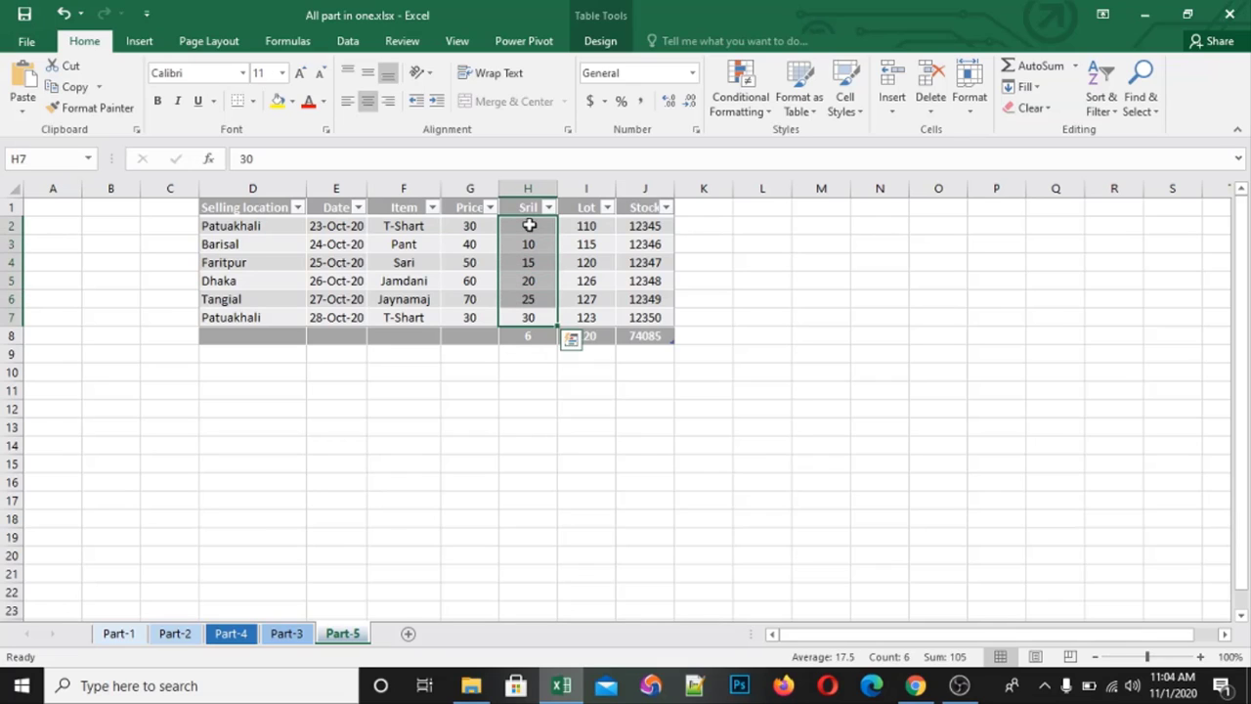
key("Up")
key("shift+Up")
key("Down")
key("Down")
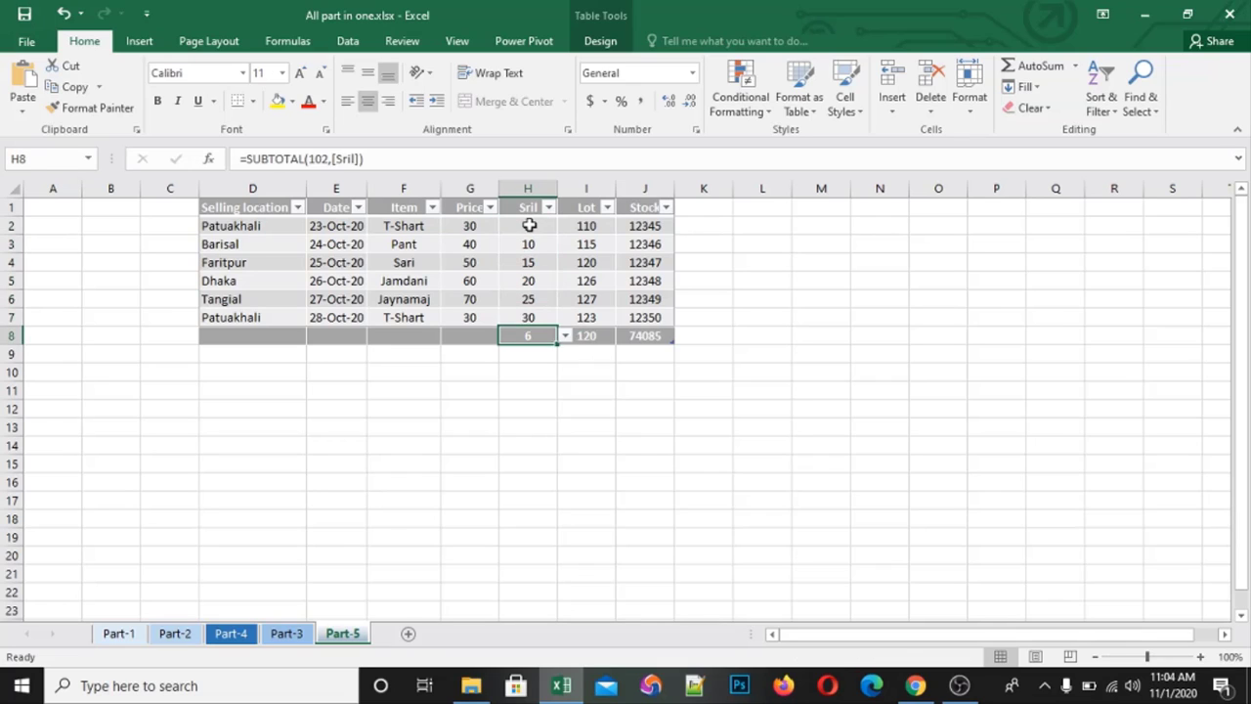
left_click(528, 225)
key("shift+Down")
key("shift+Down")
key("shift+Down")
key("shift+Down")
key("shift+Down")
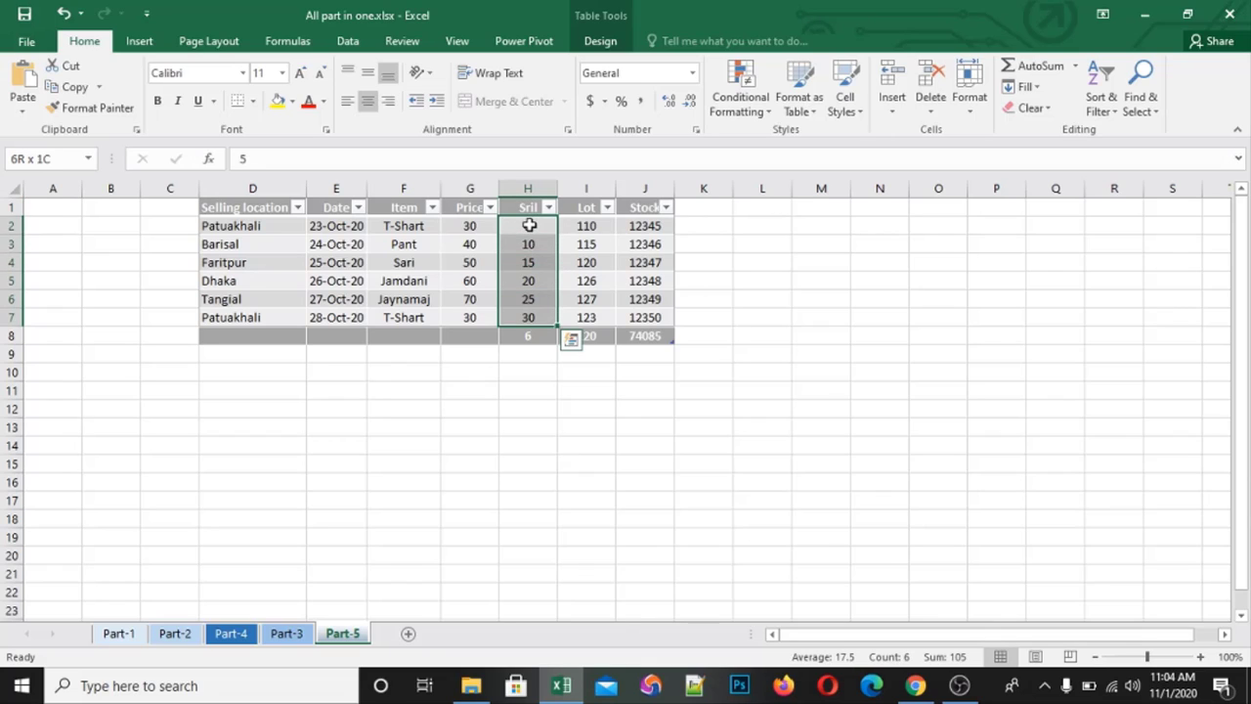
key("Up")
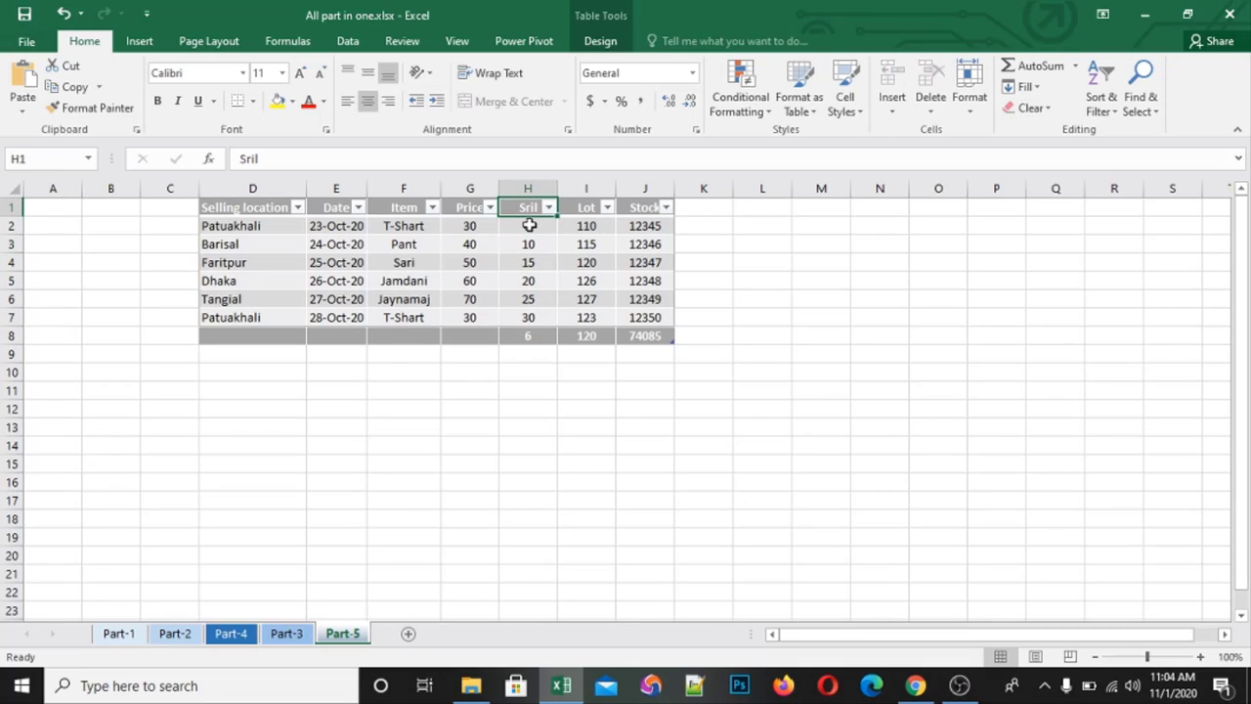
key("Down")
key("shift+Down")
key("shift+Down")
key("shift+Down")
key("shift+Down")
key("shift+Down")
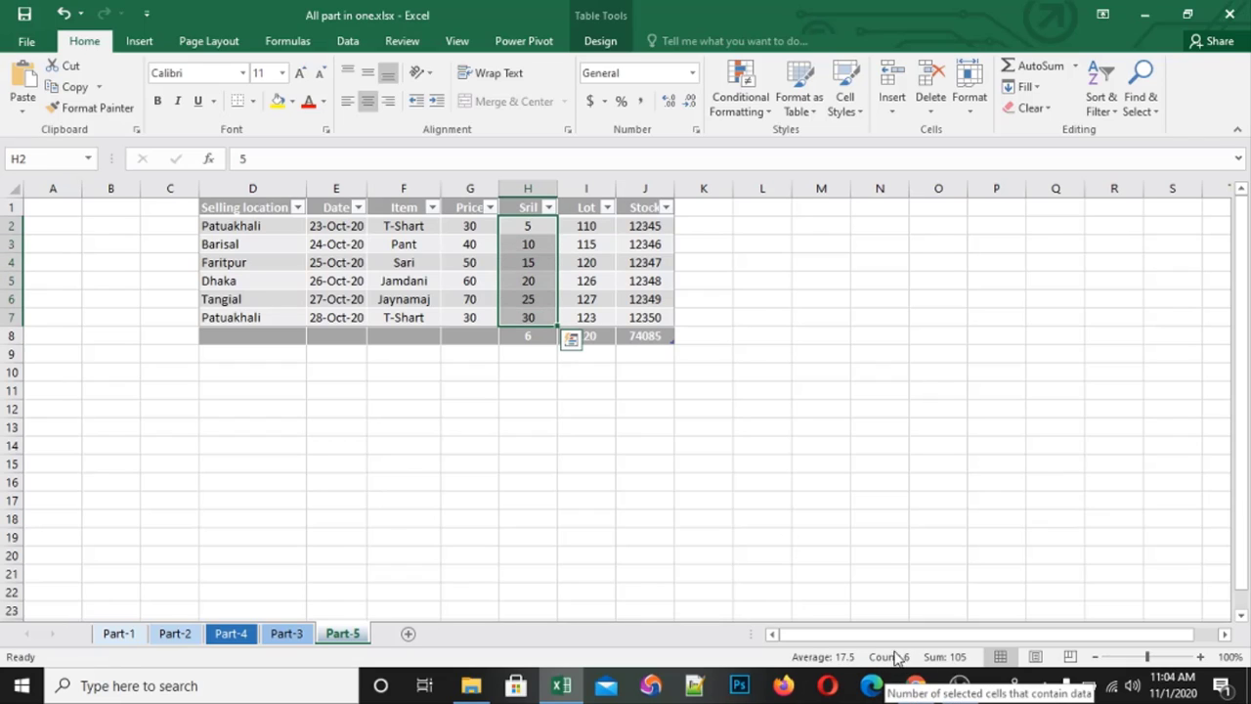
left_click(522, 333)
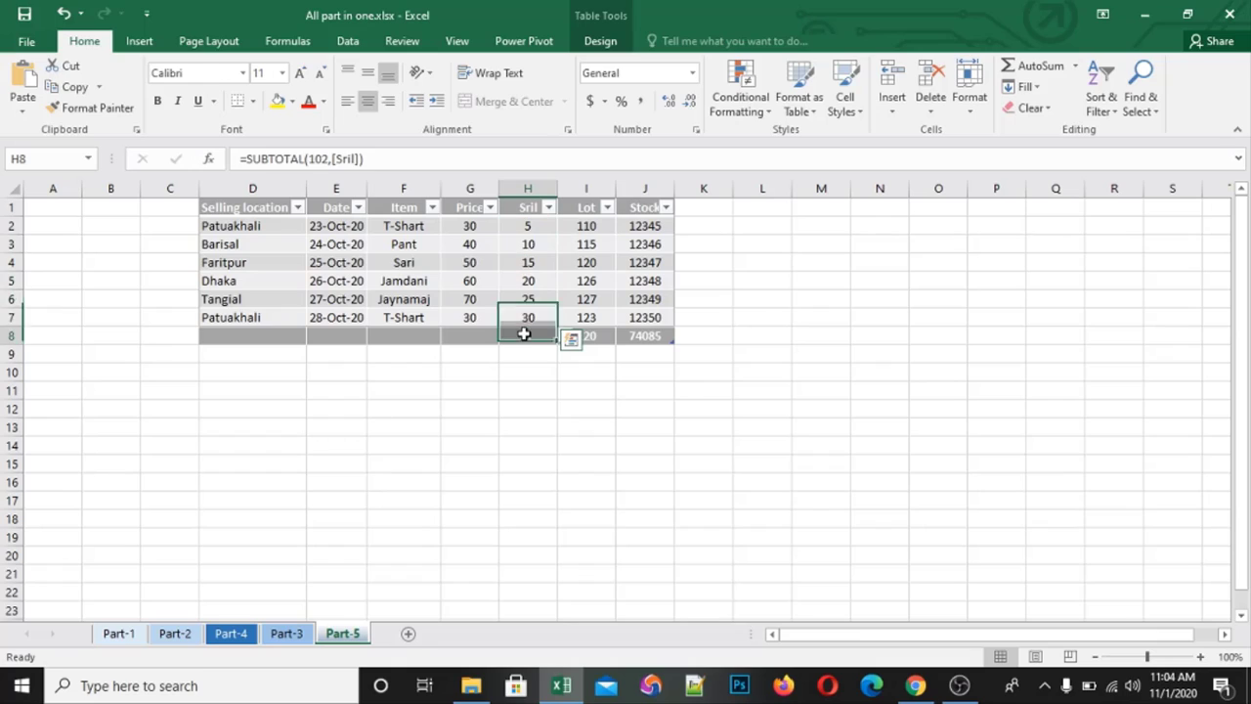
- Add the Max of the Price column in cell G8 of the total row
left_click(469, 335)
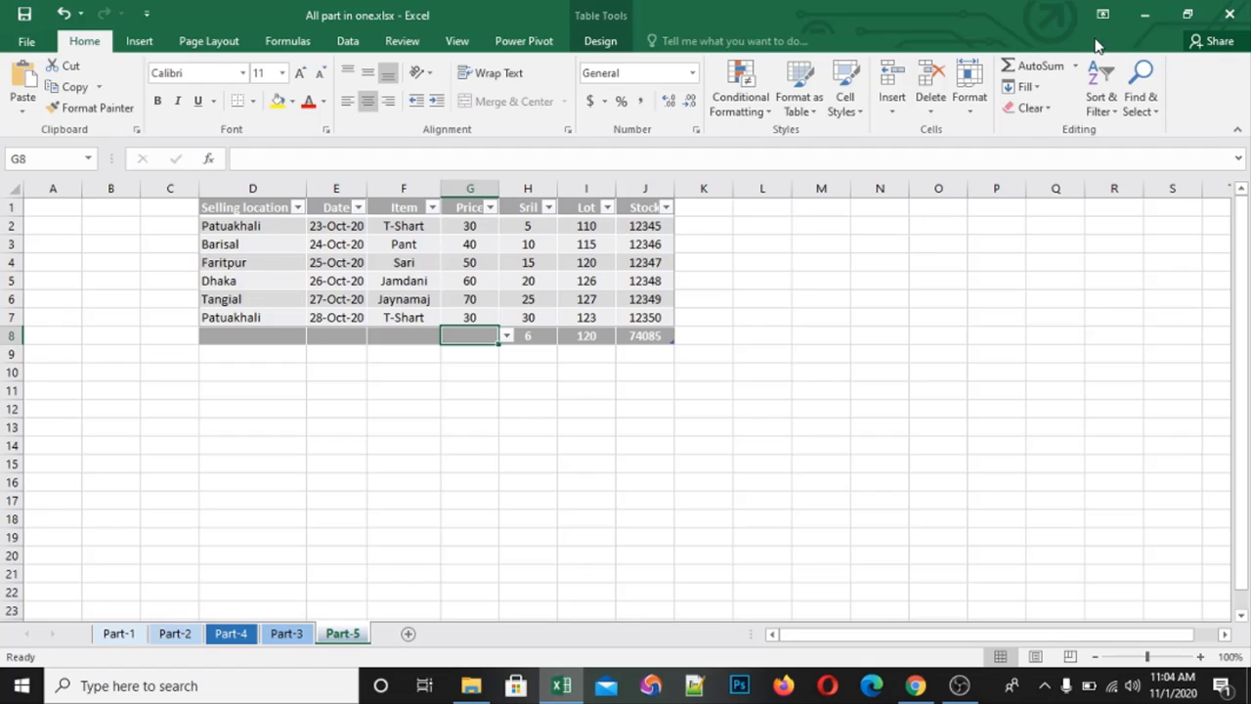
left_click(1075, 66)
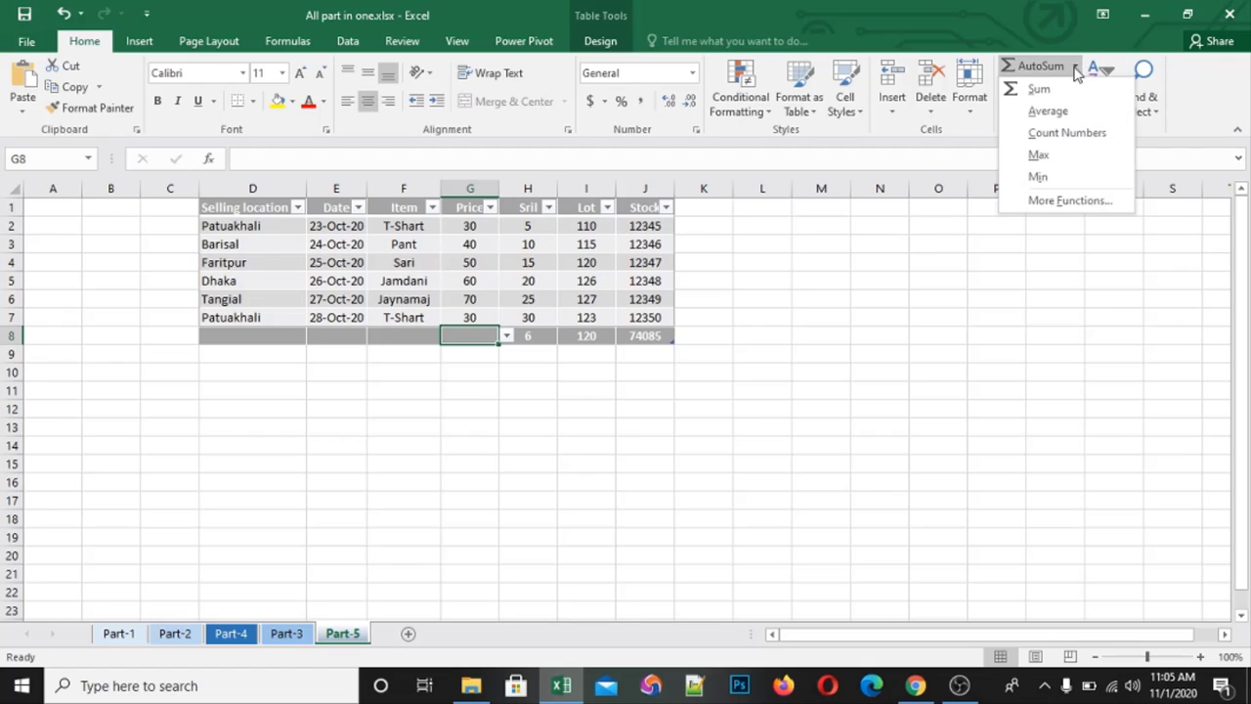
left_click(1038, 155)
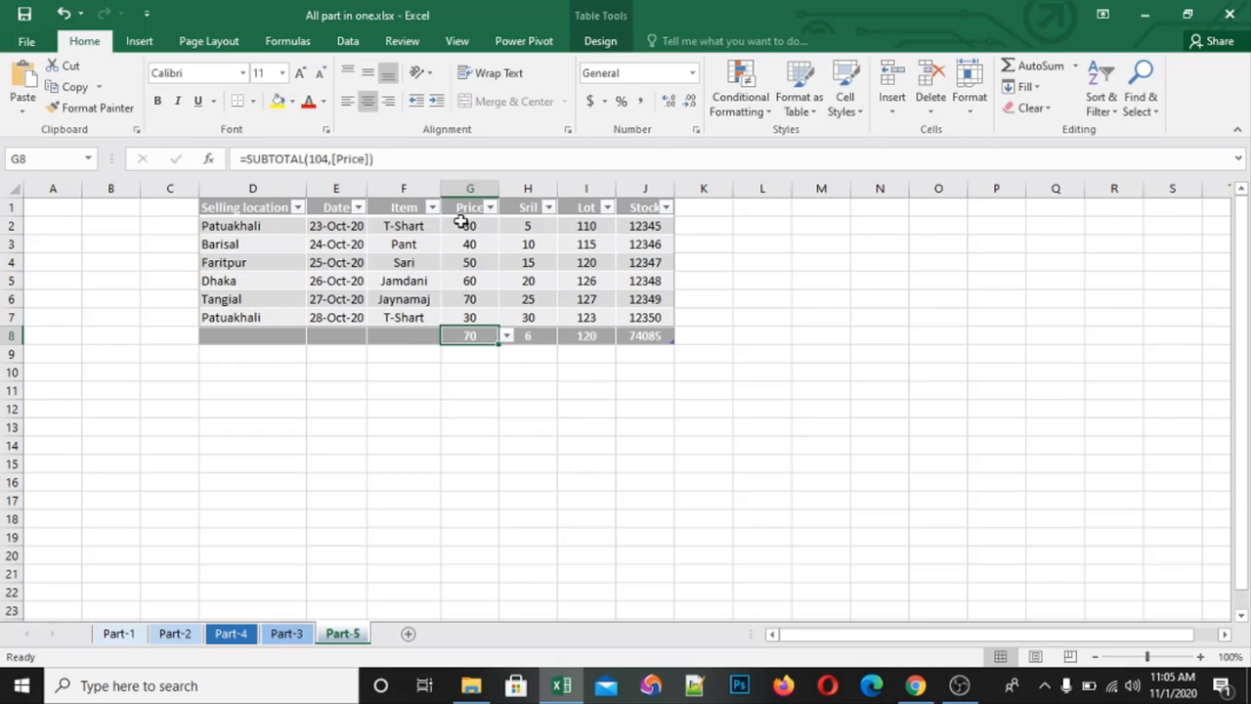
- Compare the Price result in G8 with the value in G6 and inspect the range its formula covers
left_click(478, 300)
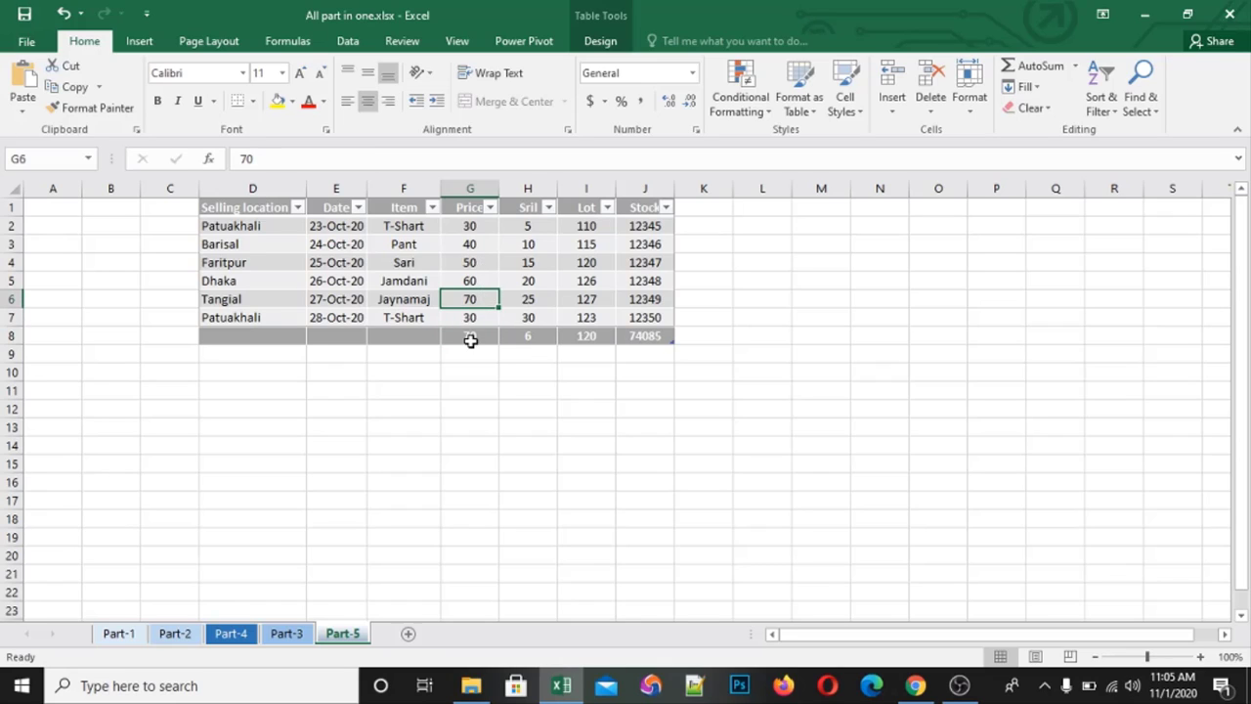
left_click(469, 336)
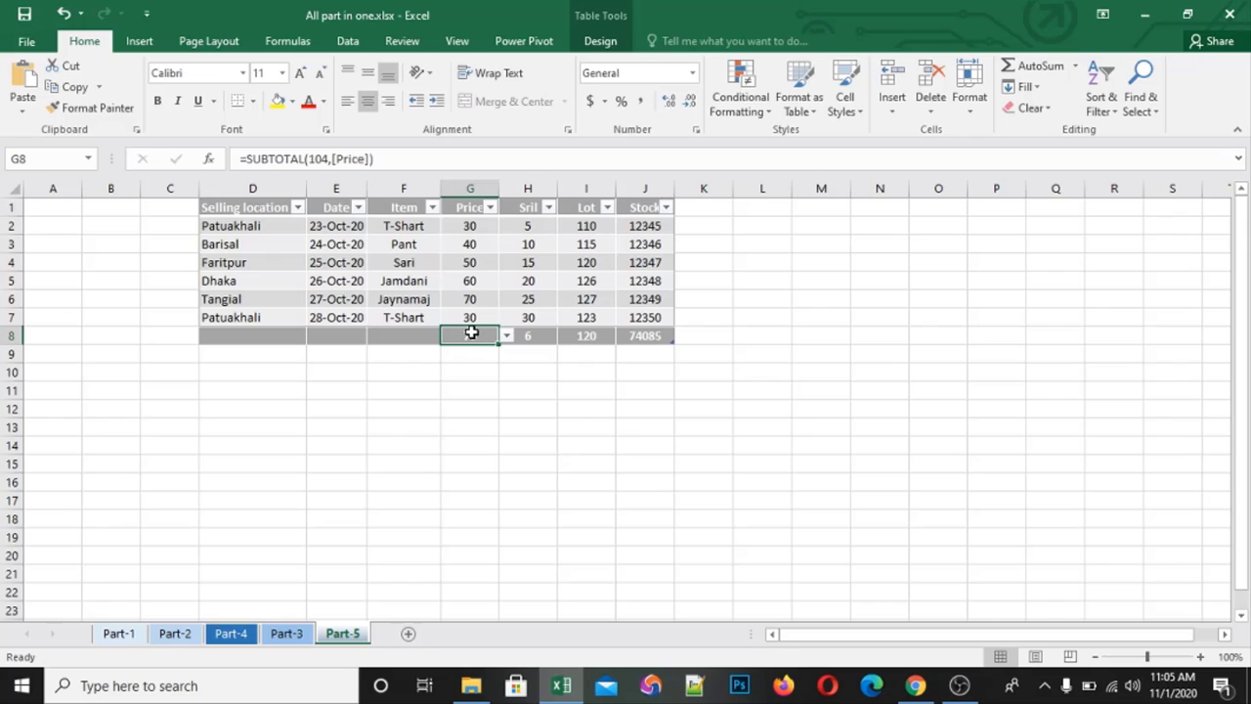
double_click(470, 336)
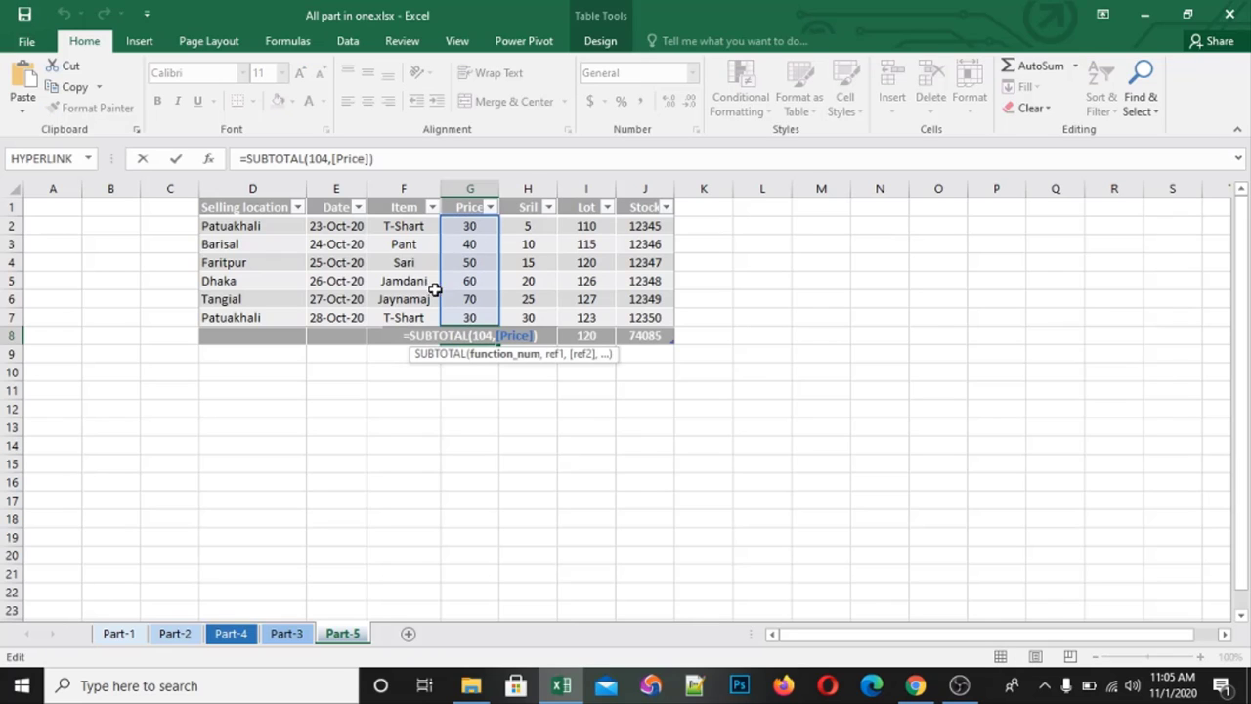
key("Escape")
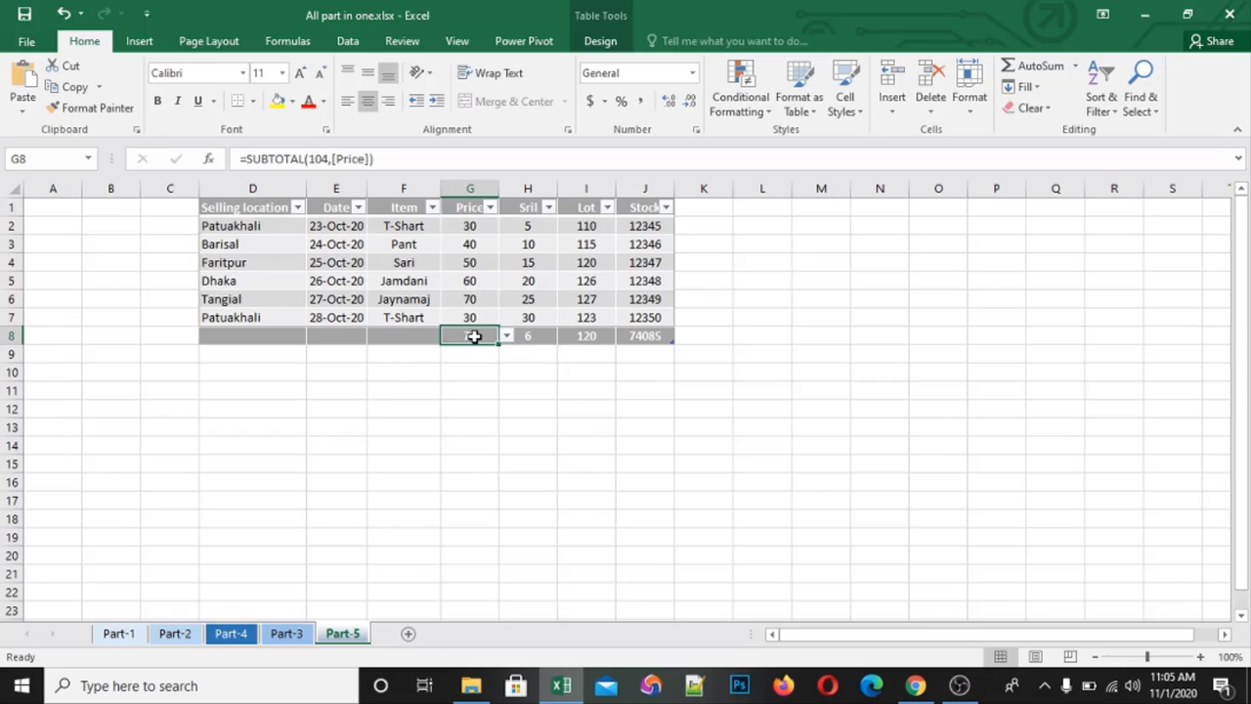
- Change the Price column's total-row function in G8 to Min
left_click(1075, 66)
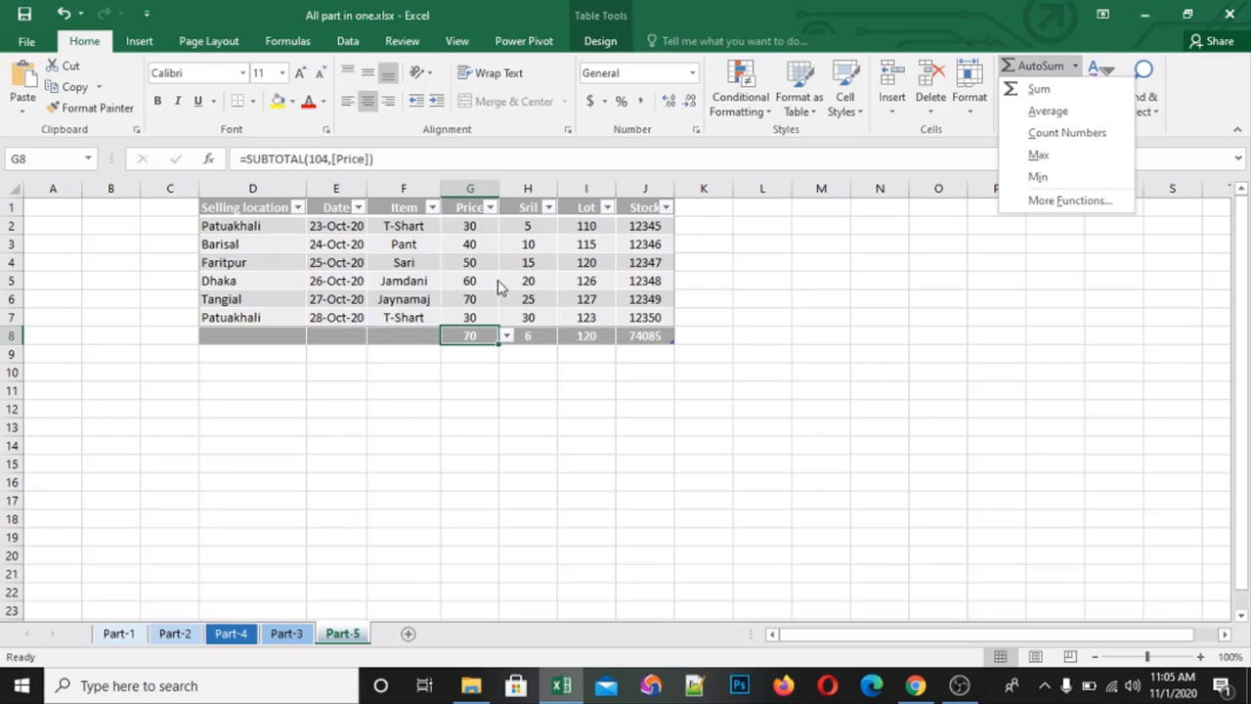
left_click(1038, 177)
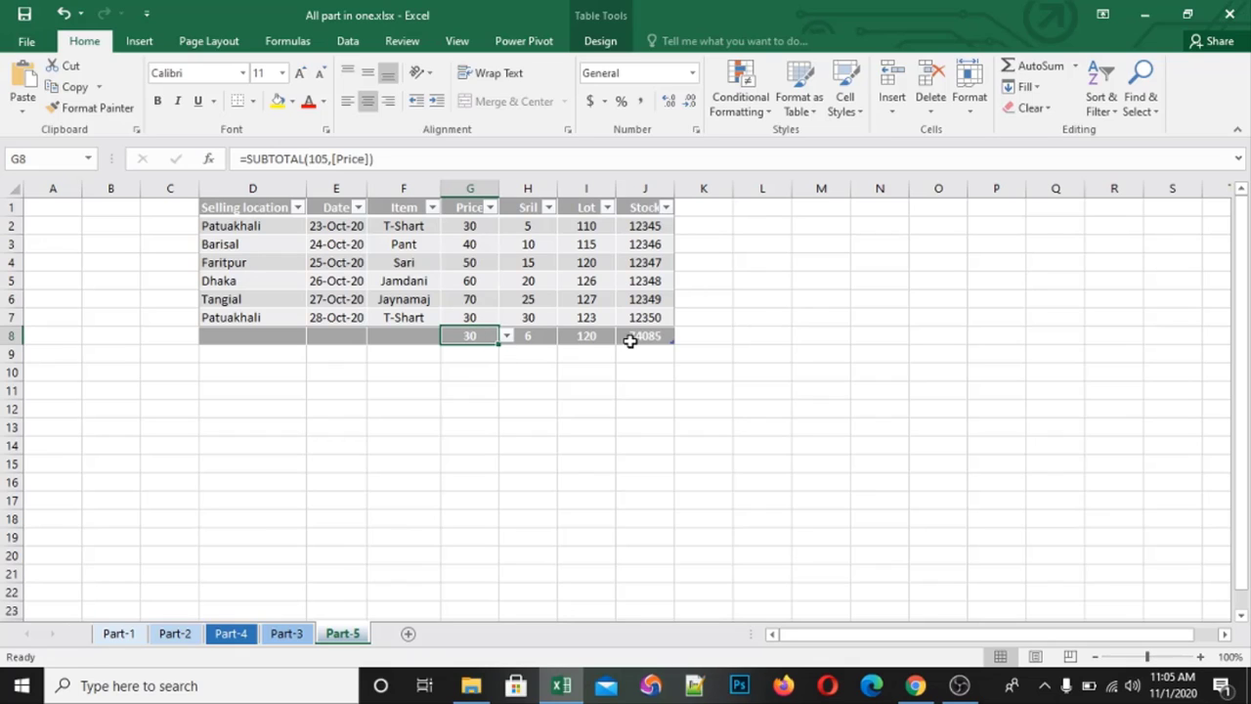
left_click(796, 314)
left_click(547, 314)
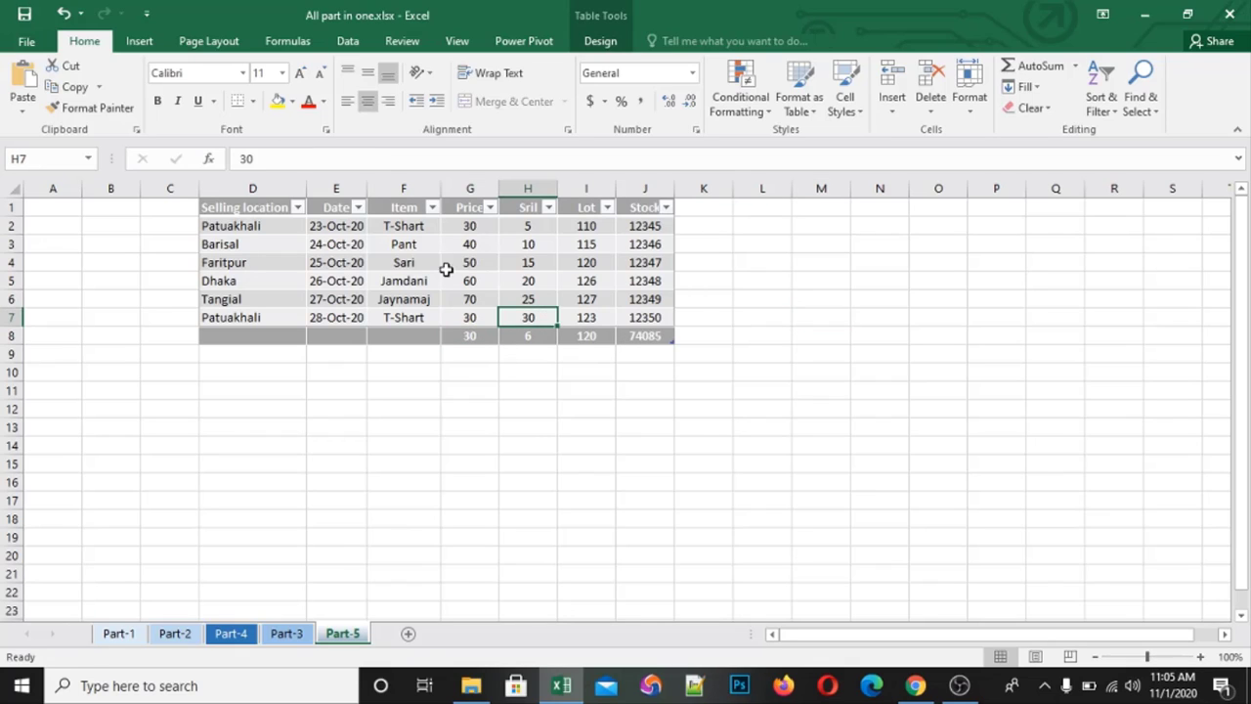
- Try Fill Down on Price cell G5, undo it, and review the remaining Fill options
left_click(467, 282)
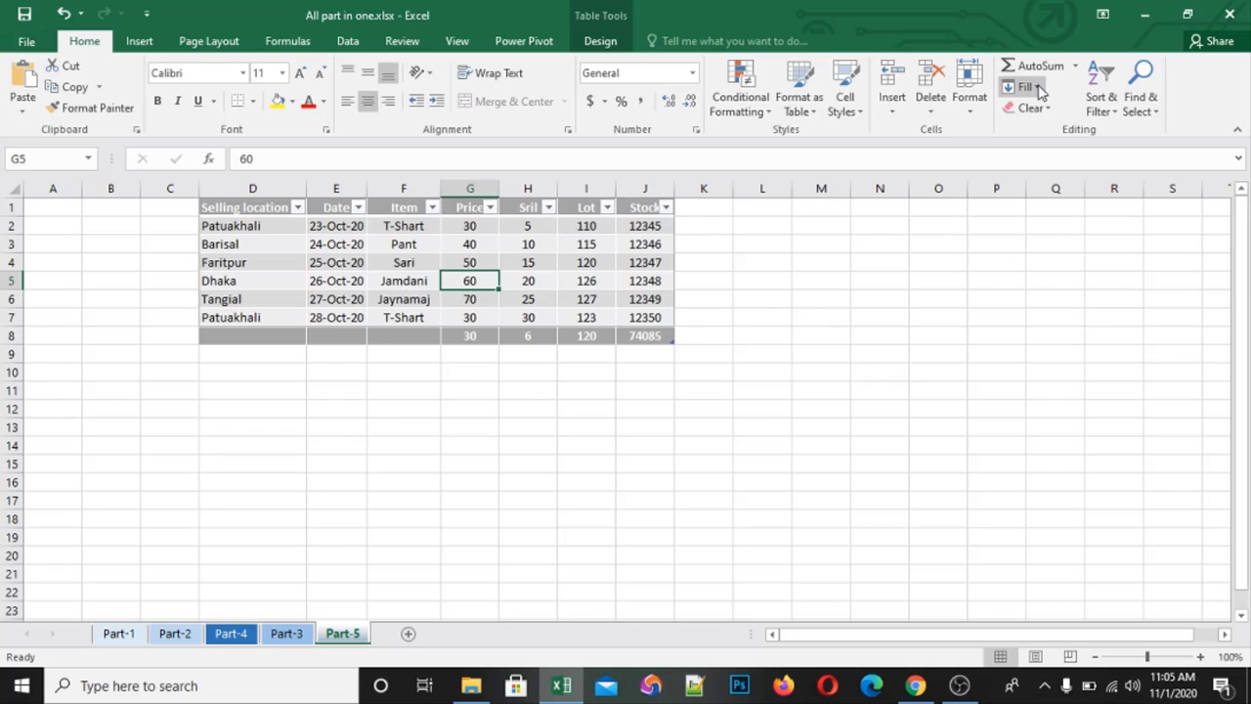
left_click(1040, 90)
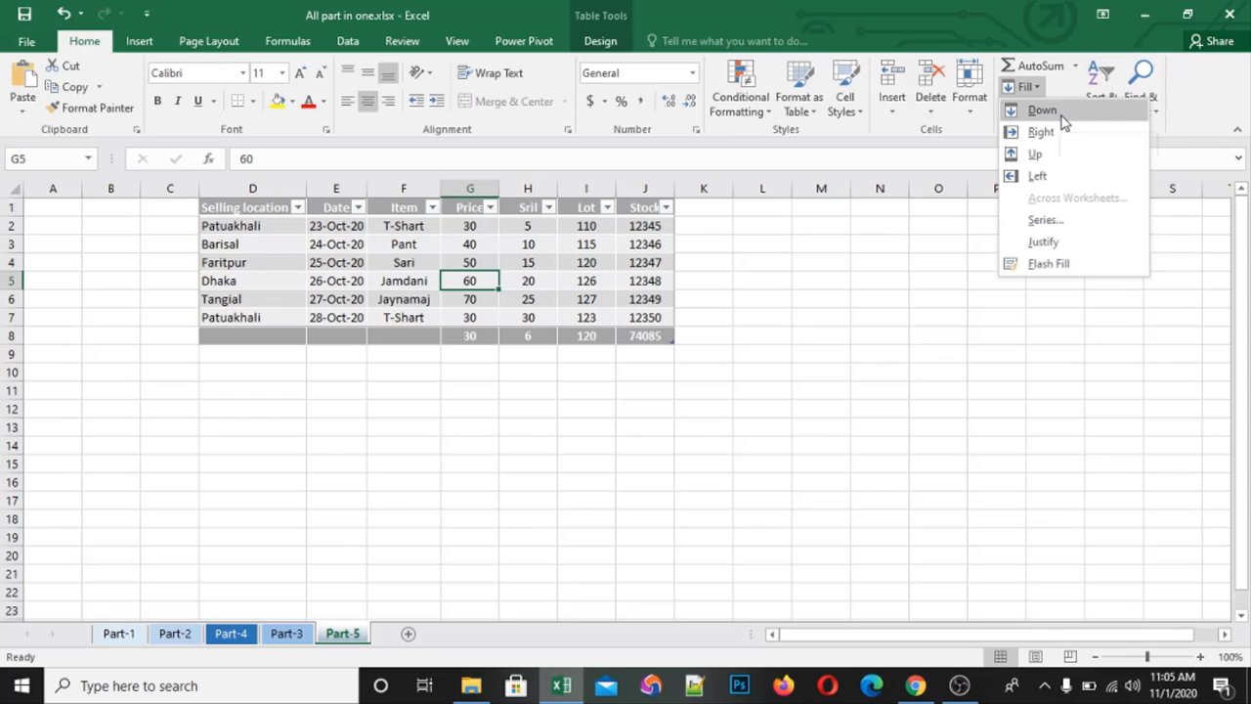
left_click(1061, 117)
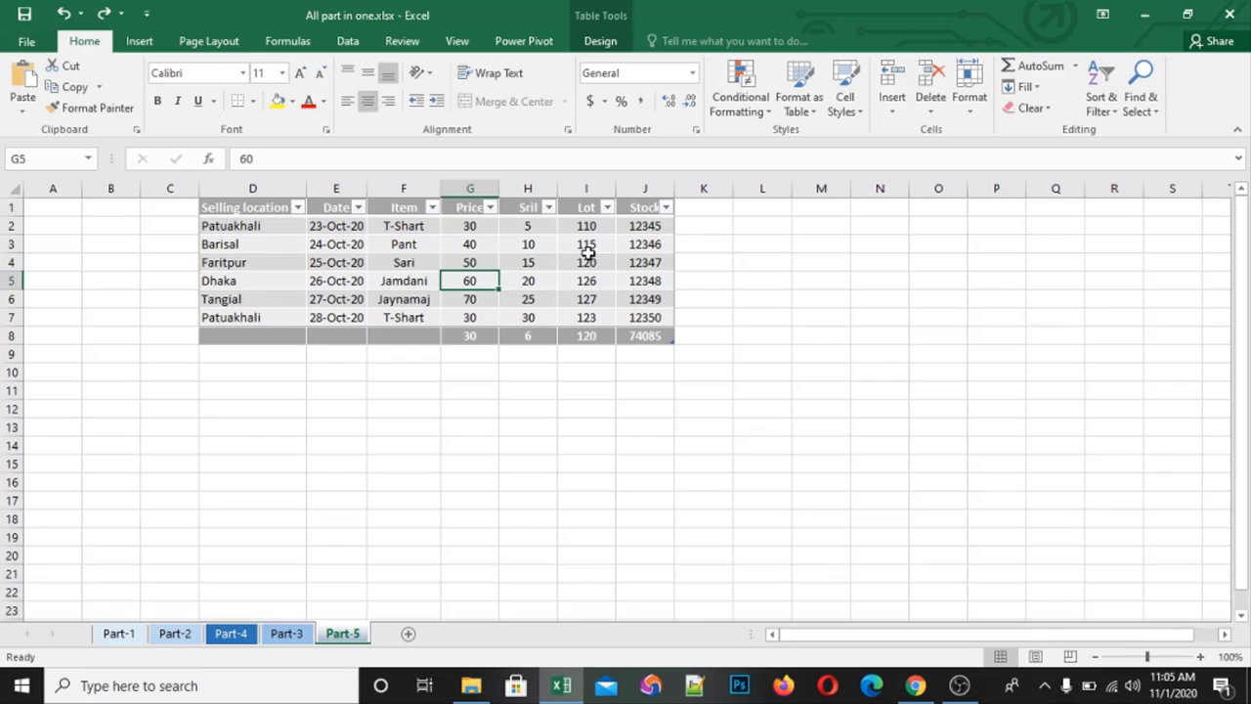
left_click(1040, 88)
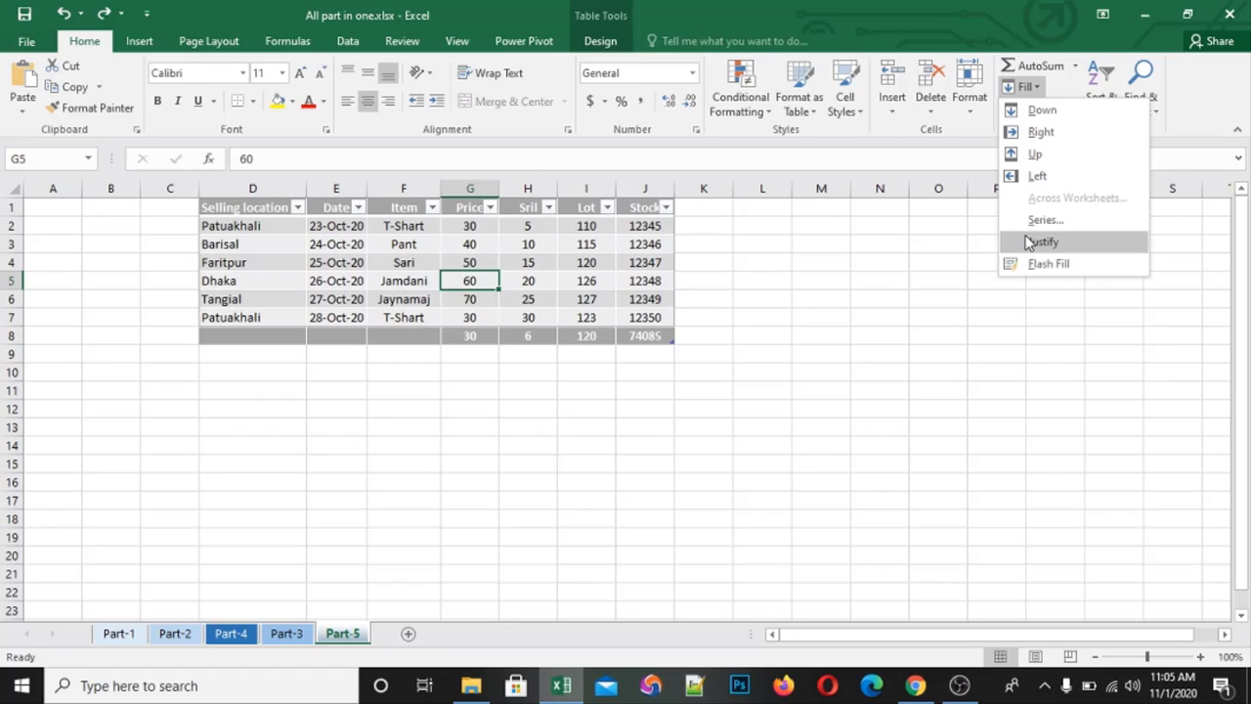
left_click(1065, 88)
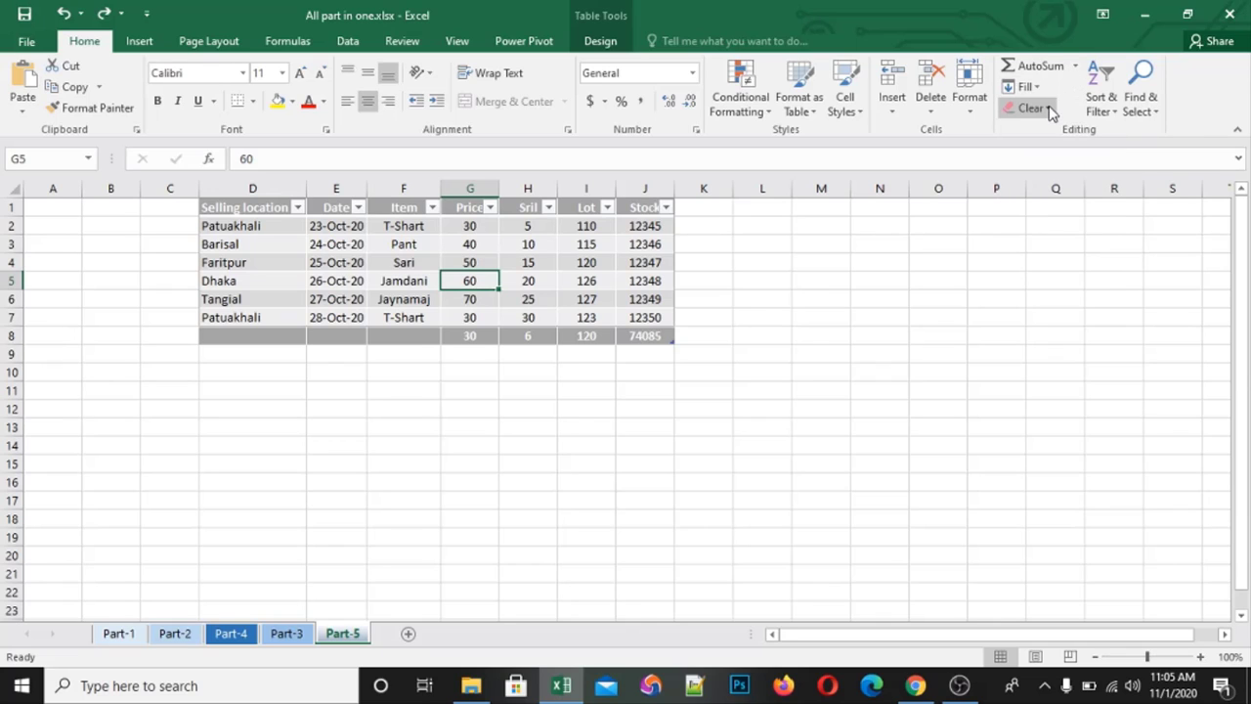
- Apply Clear All to the entire table in D1:J8, including headers and total row, and undo the clearing
left_click(340, 198)
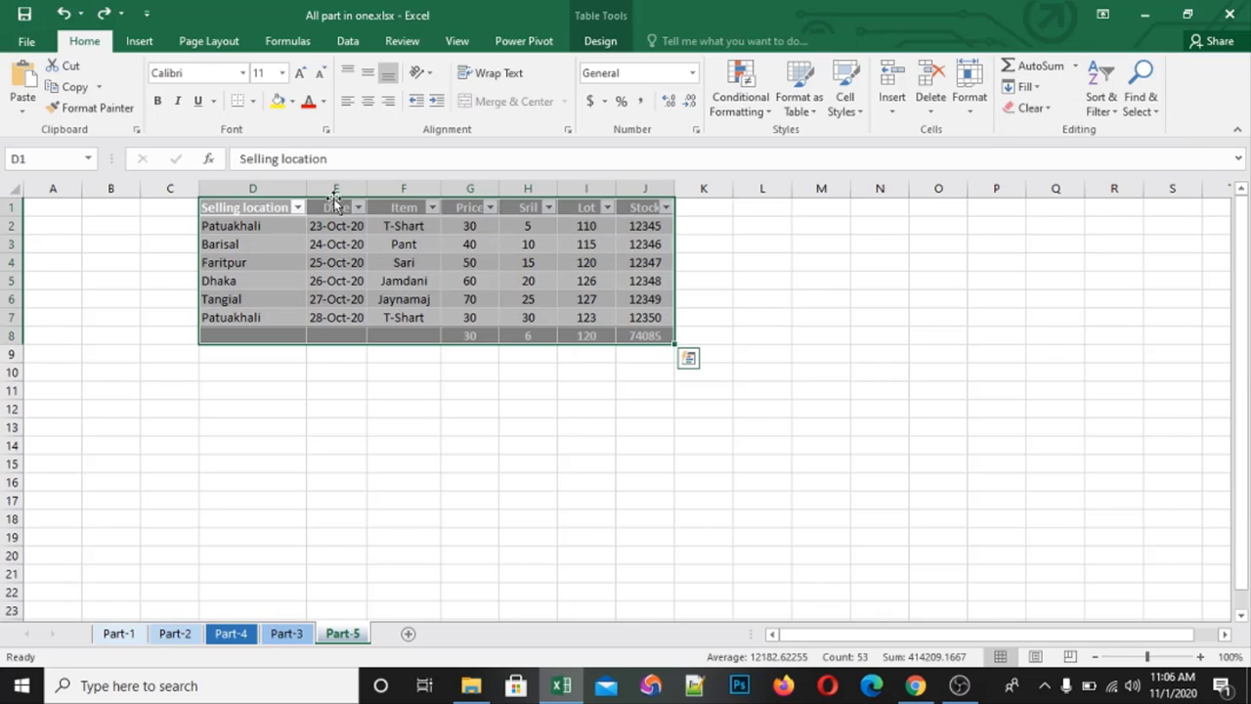
left_click(1049, 109)
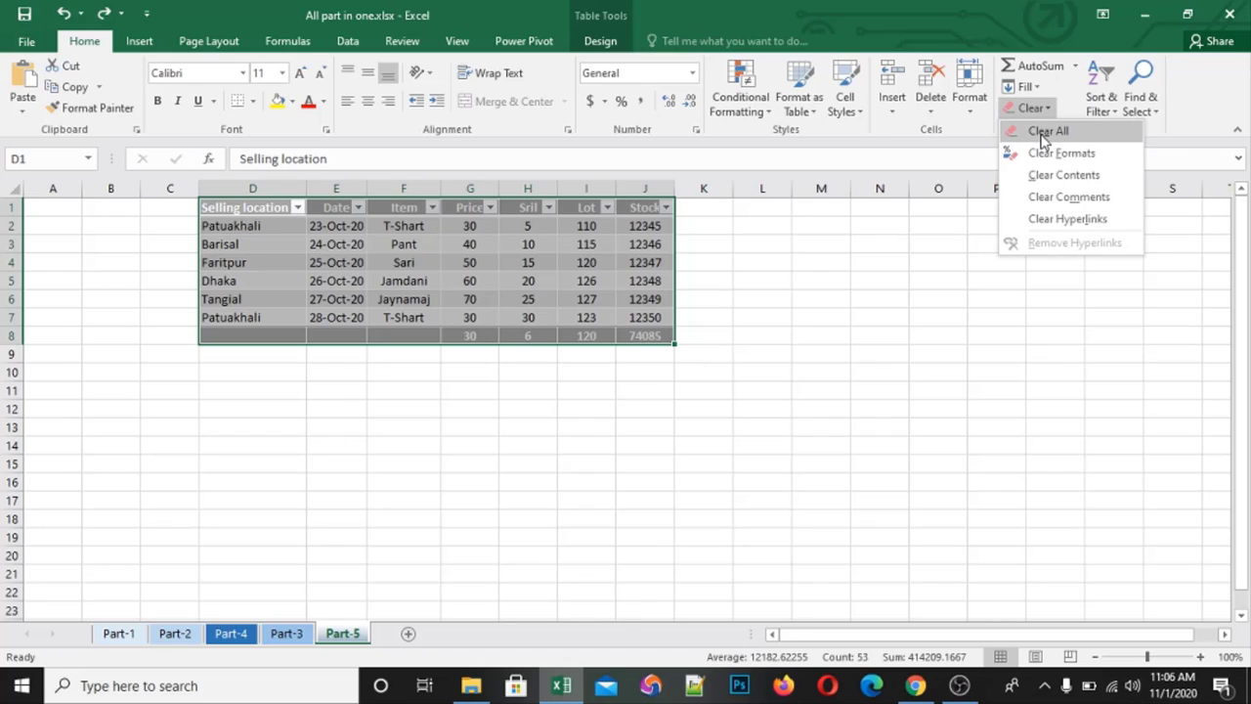
left_click(1043, 131)
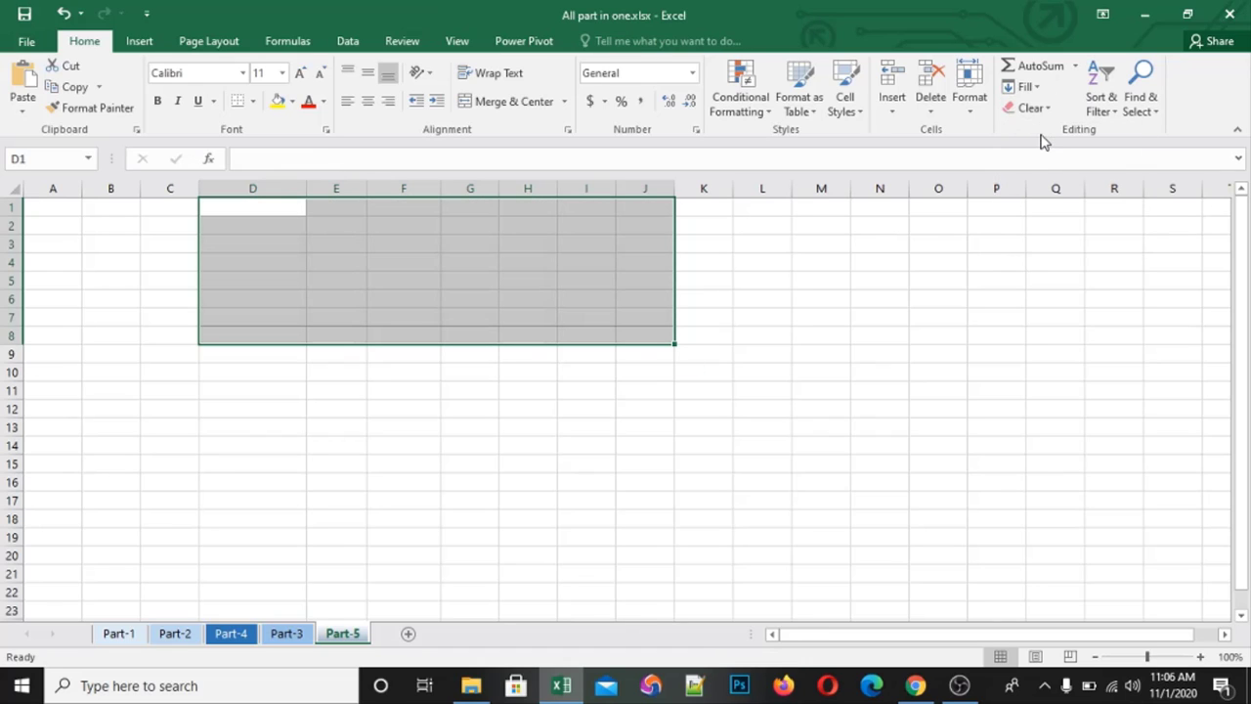
key("ctrl+z")
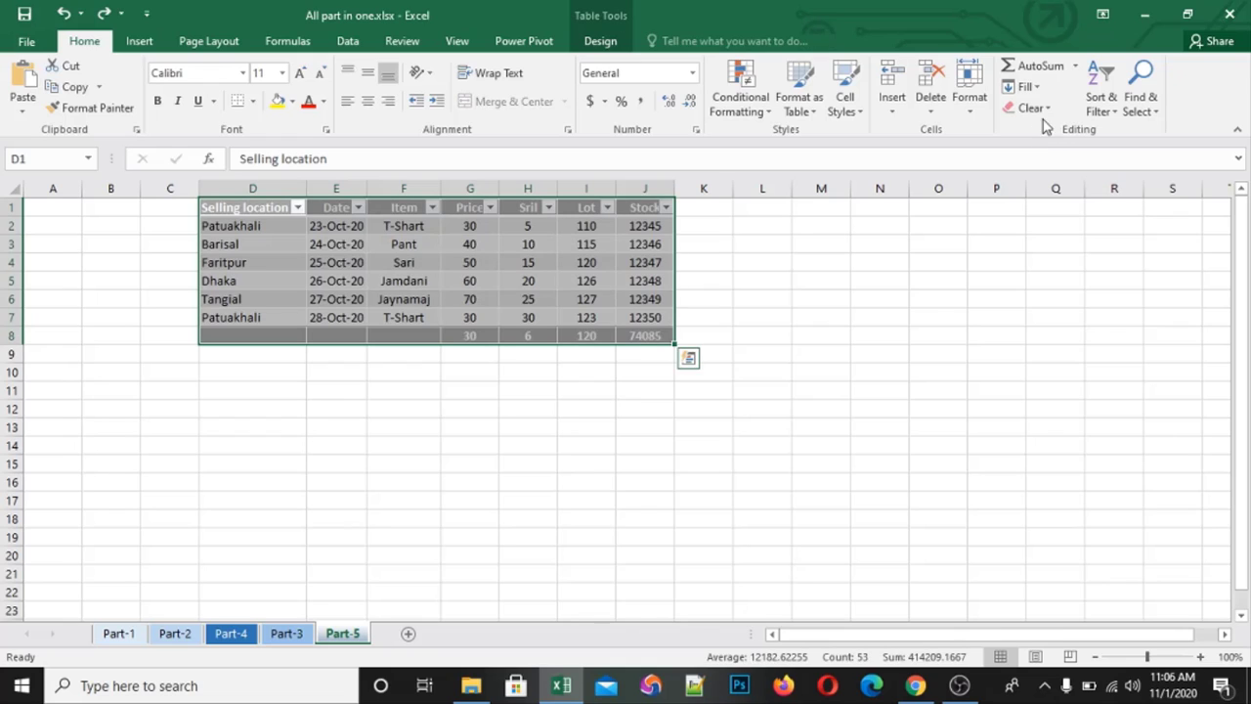
- Delete the contents of the entire selected table D1:J8 and undo the deletion
left_click(1048, 109)
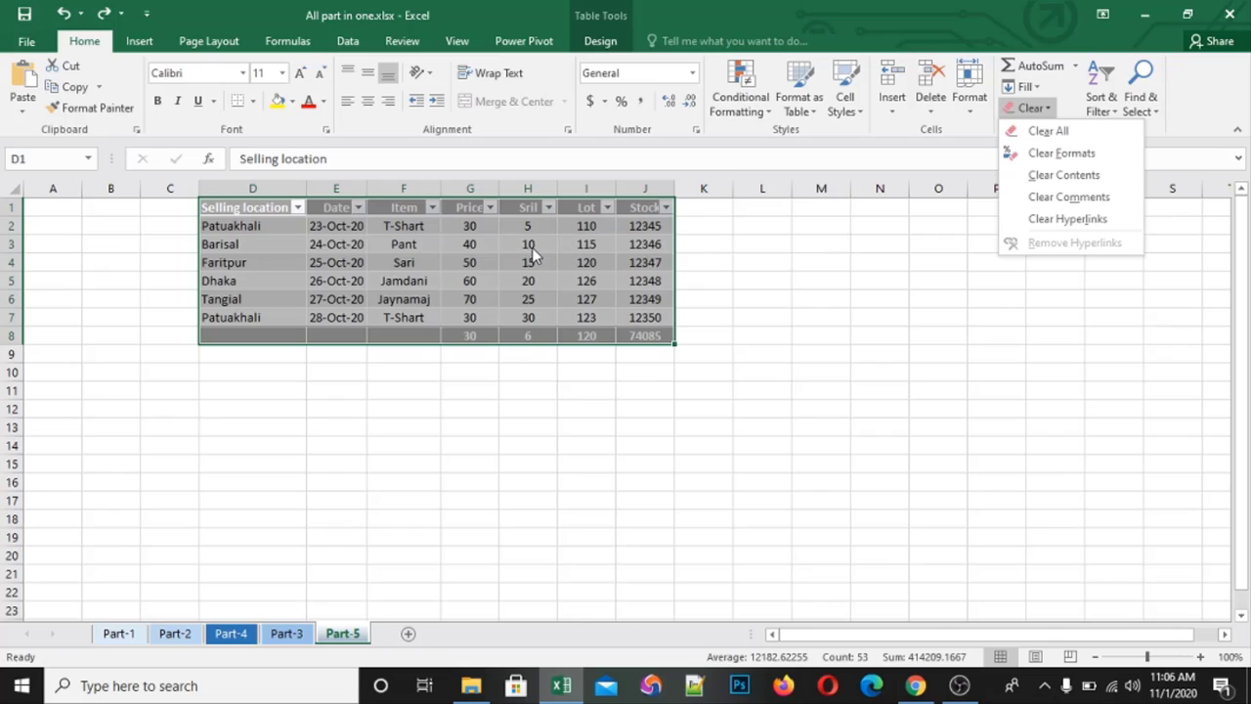
left_click(489, 260)
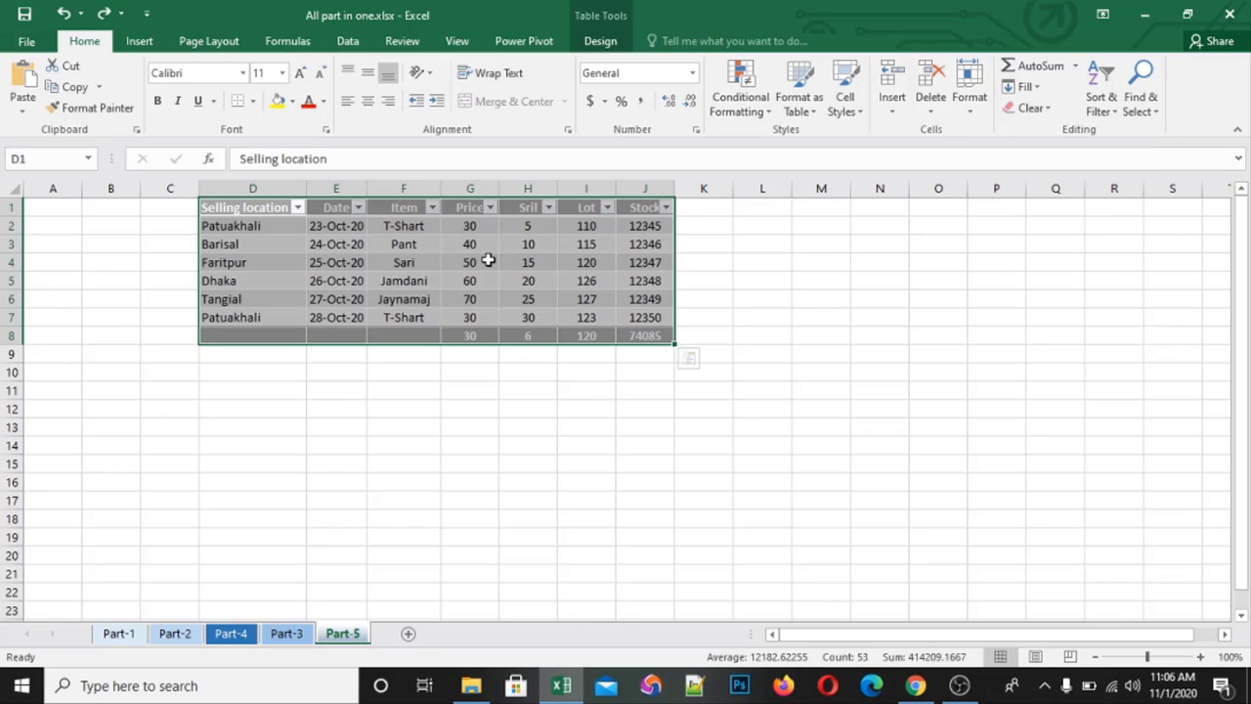
key("Delete")
key("ctrl+z")
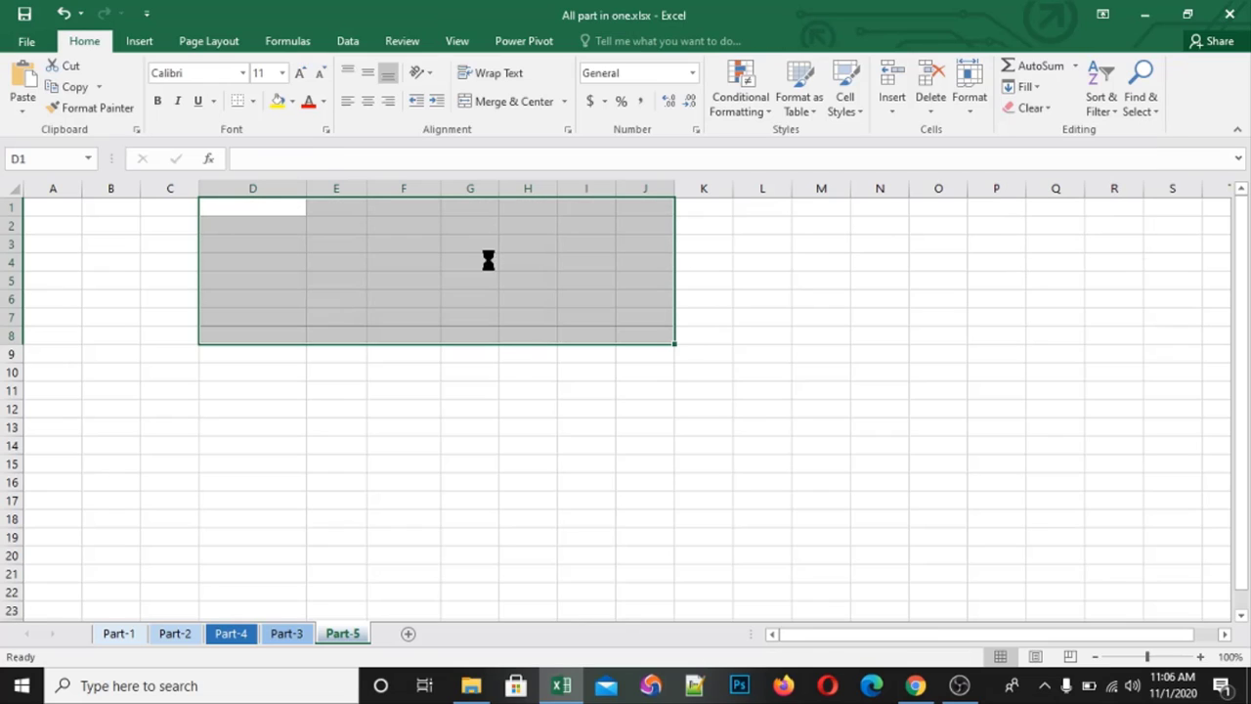
- Apply Clear Formats to the whole table D1:J8, inspect the unformatted cells, and undo the clearing
left_click(1048, 110)
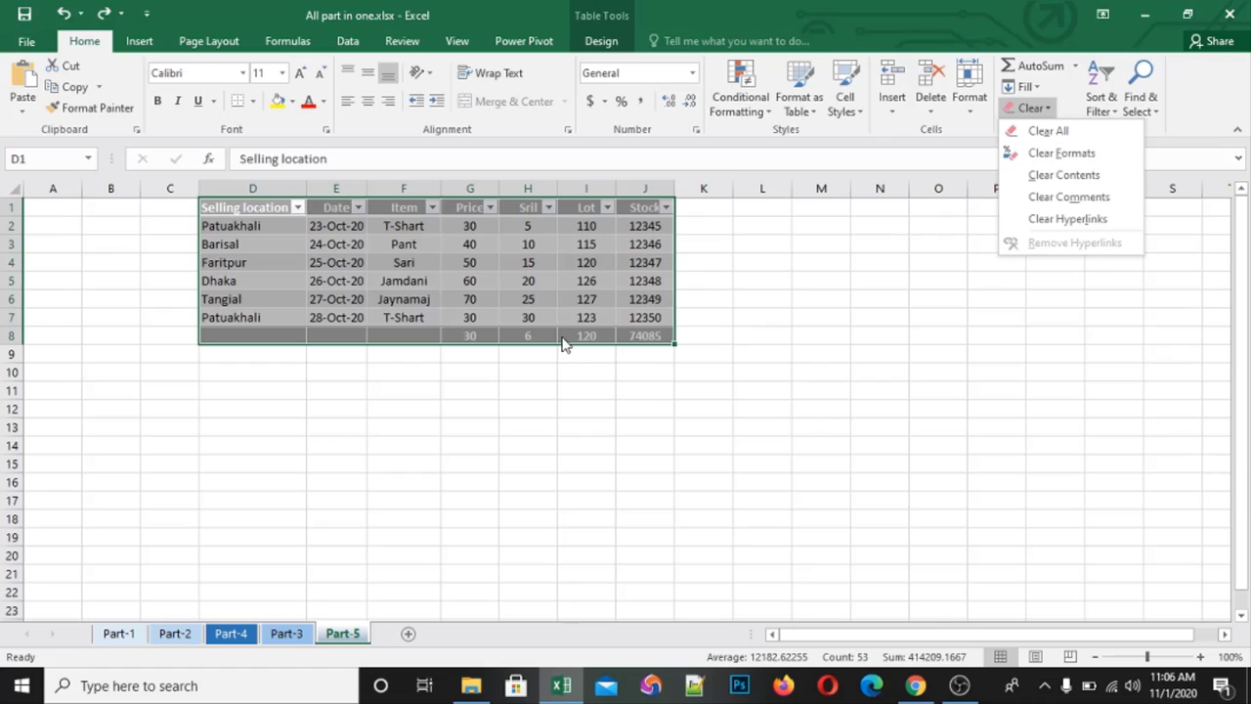
left_click(1069, 153)
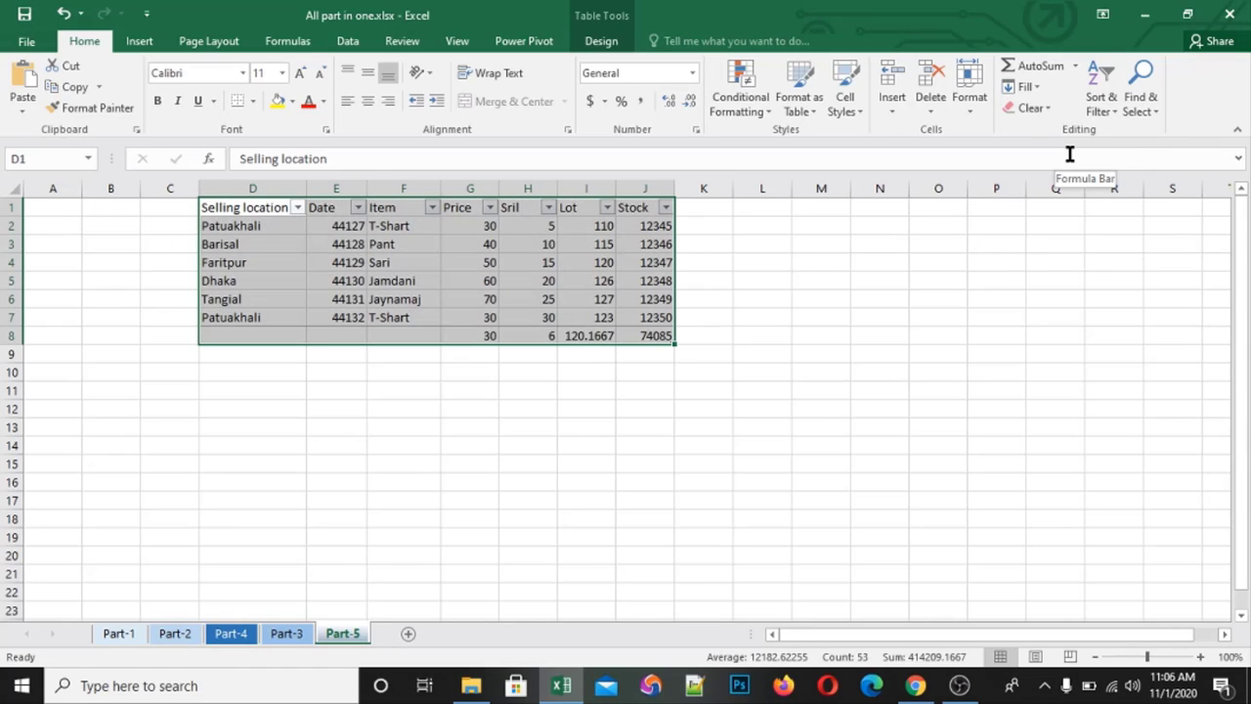
left_click(477, 260)
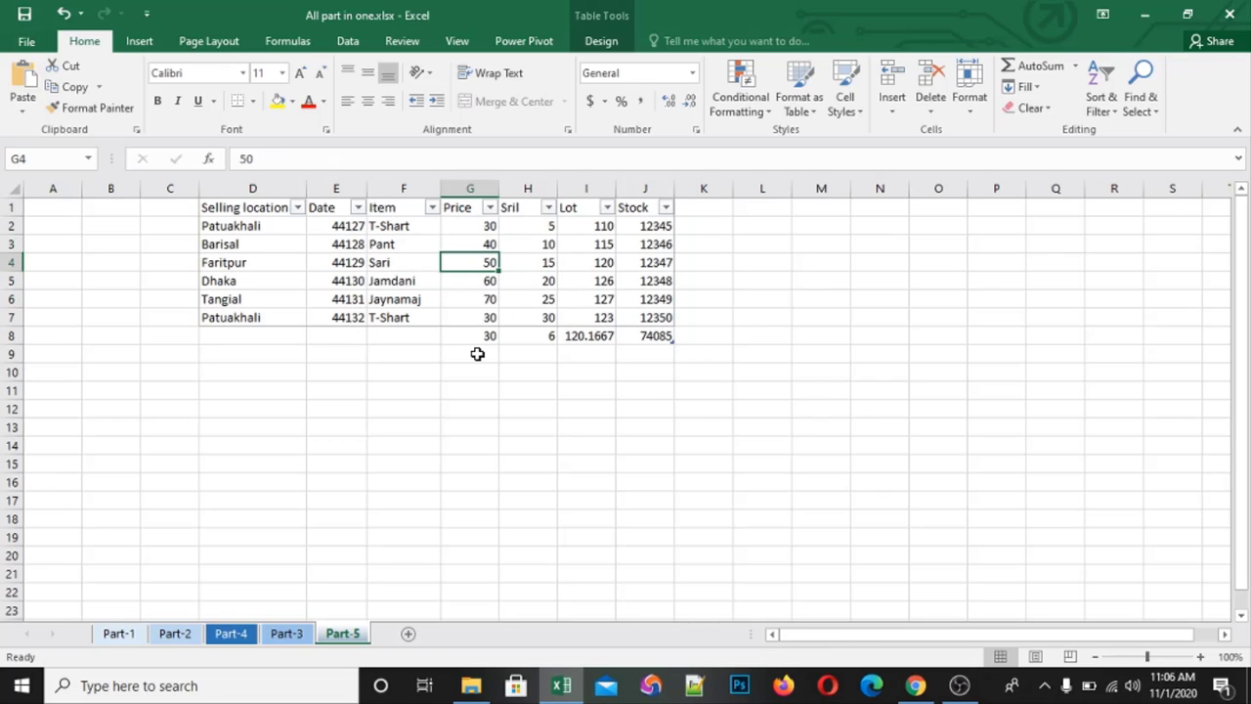
key("ctrl+z")
key("ctrl+q")
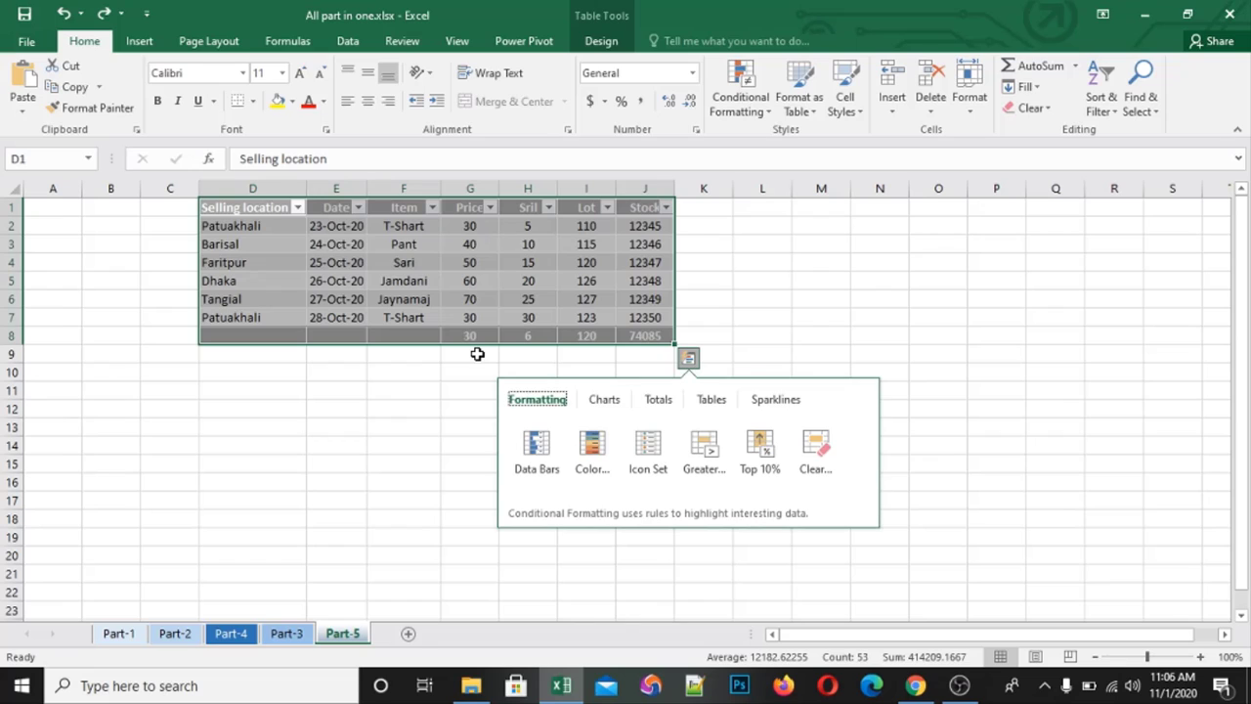
- Apply Clear Contents to the Stock cell J4 and undo it
left_click(668, 260)
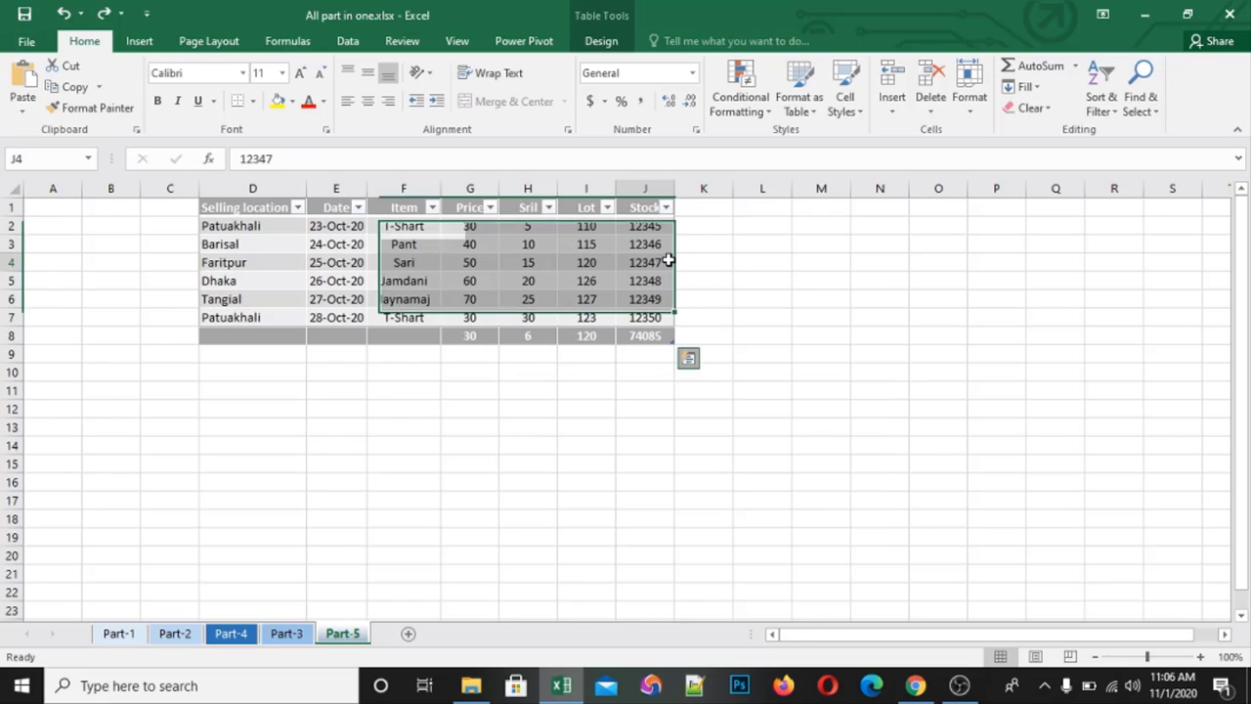
left_click(1053, 118)
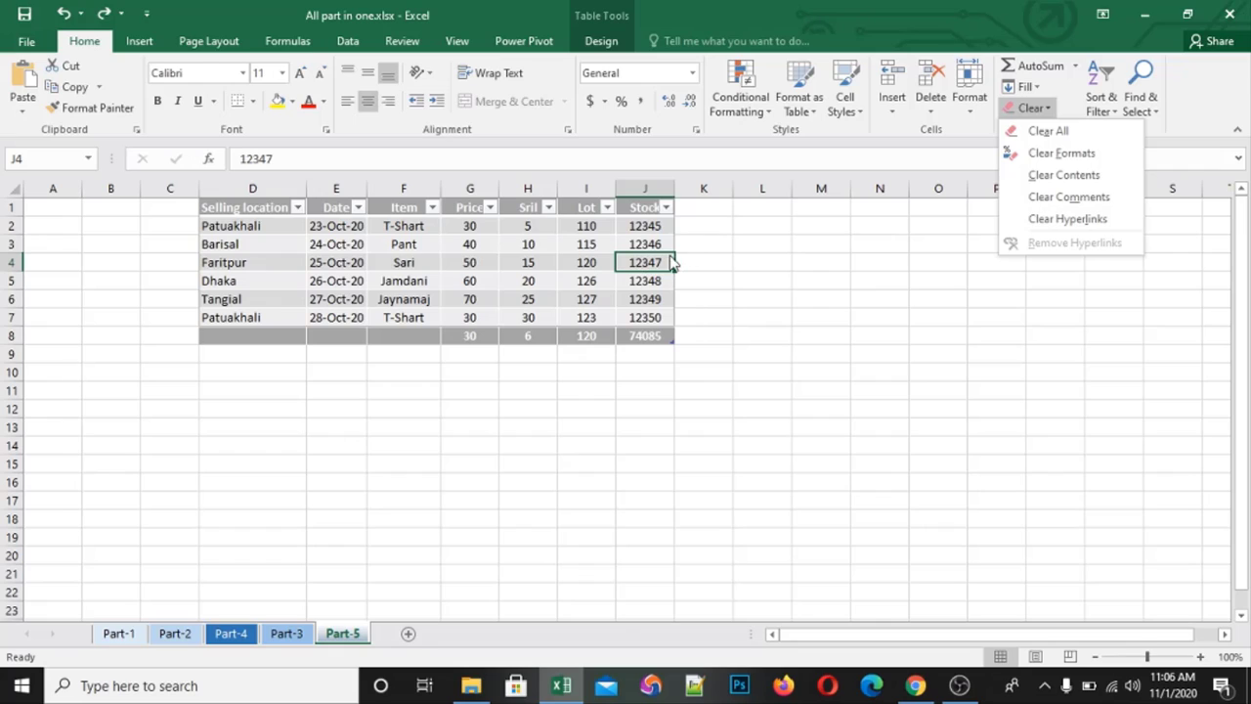
left_click(1042, 181)
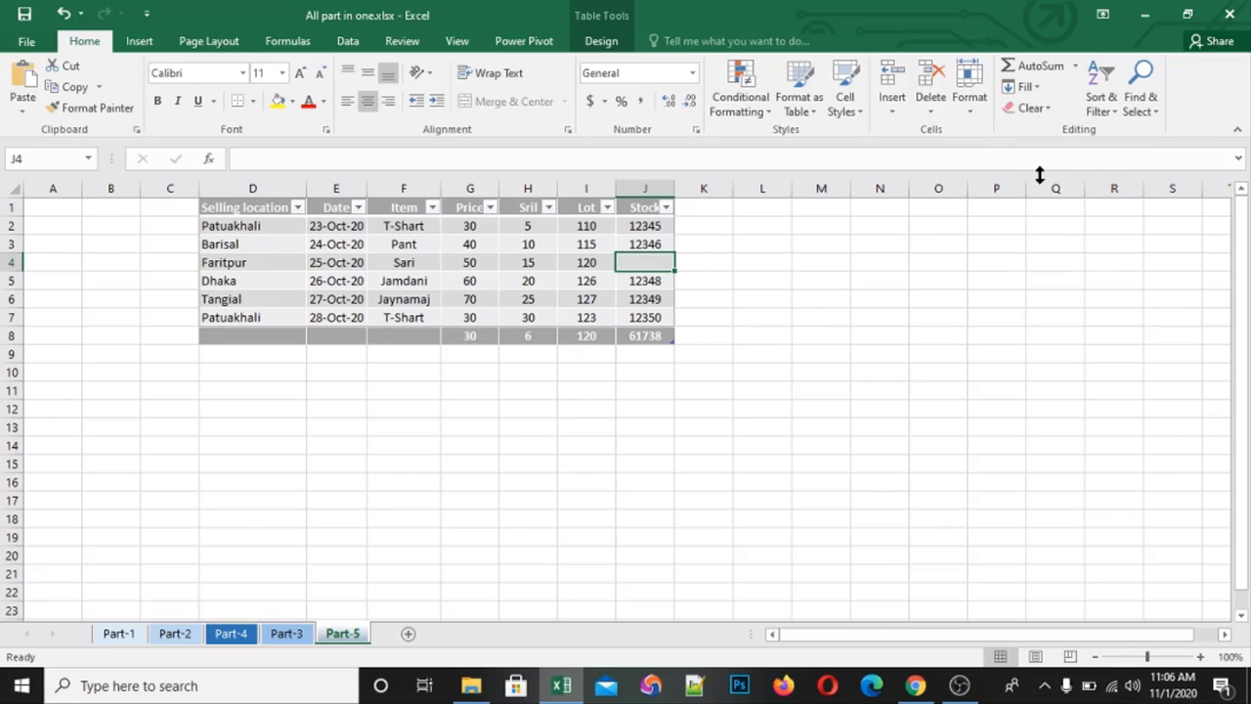
key("ctrl+z")
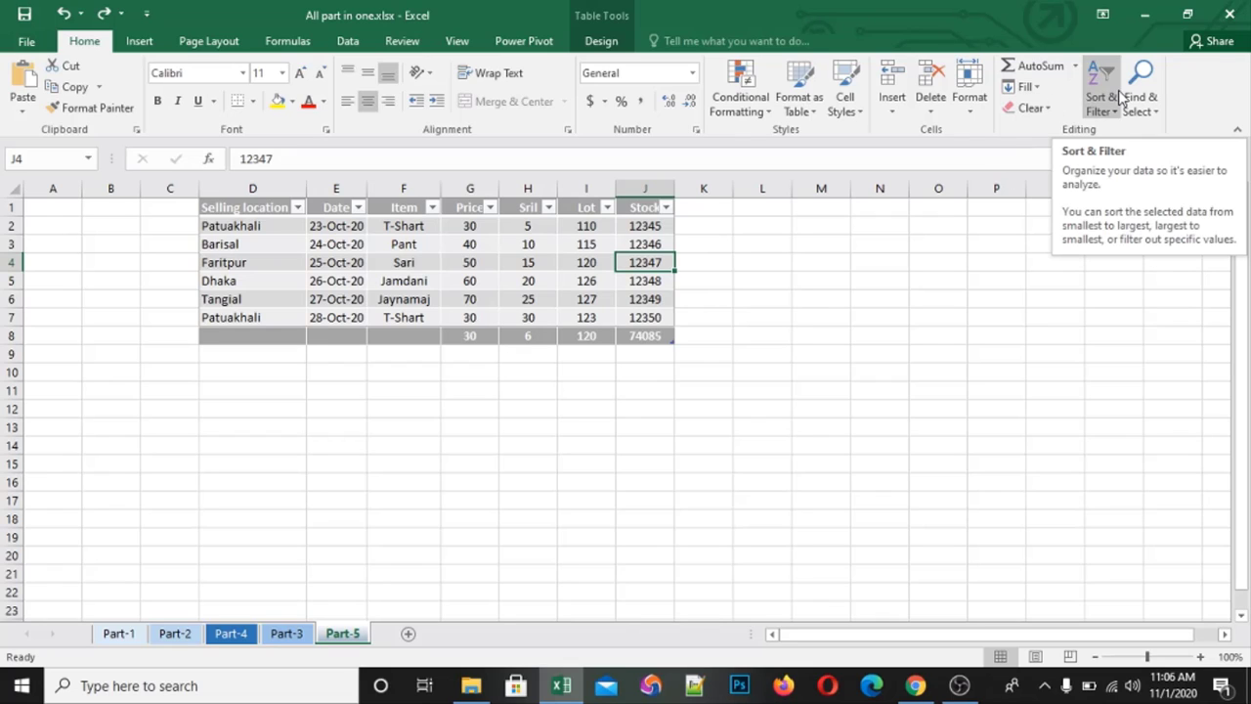
- Turn off the filter arrows on the table's header row
left_click(469, 197)
left_click(469, 212)
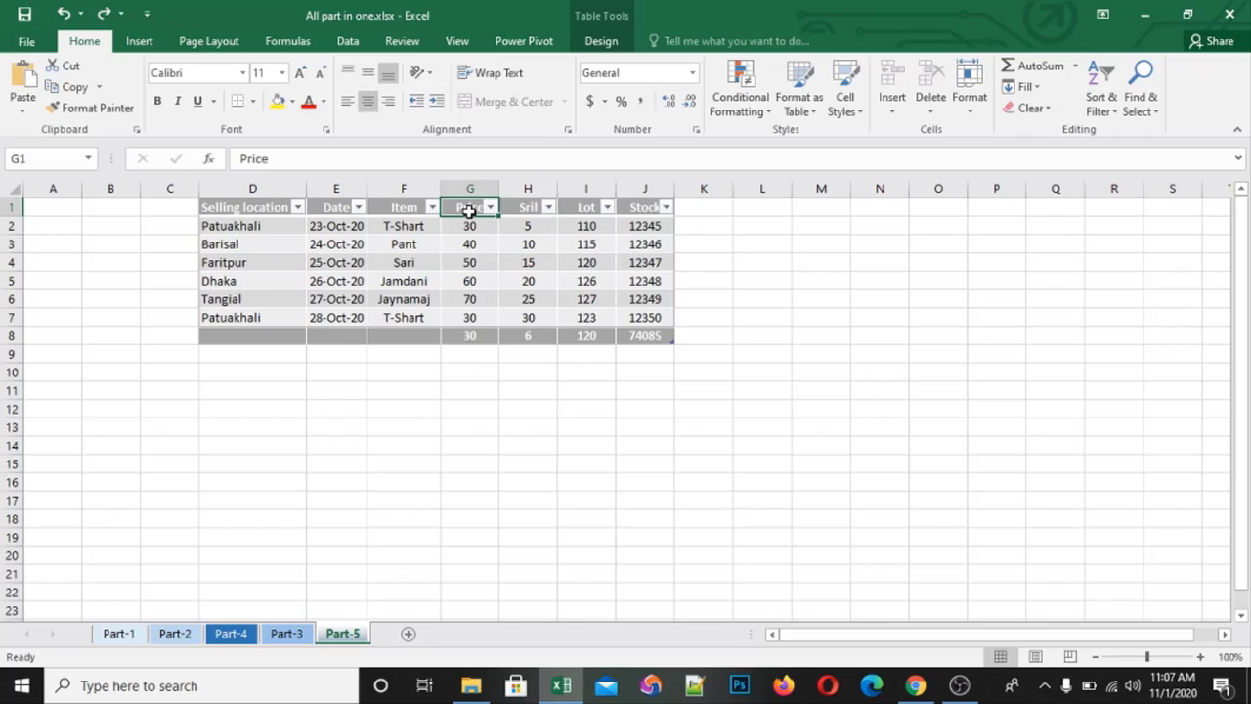
key("ctrl+shift+l")
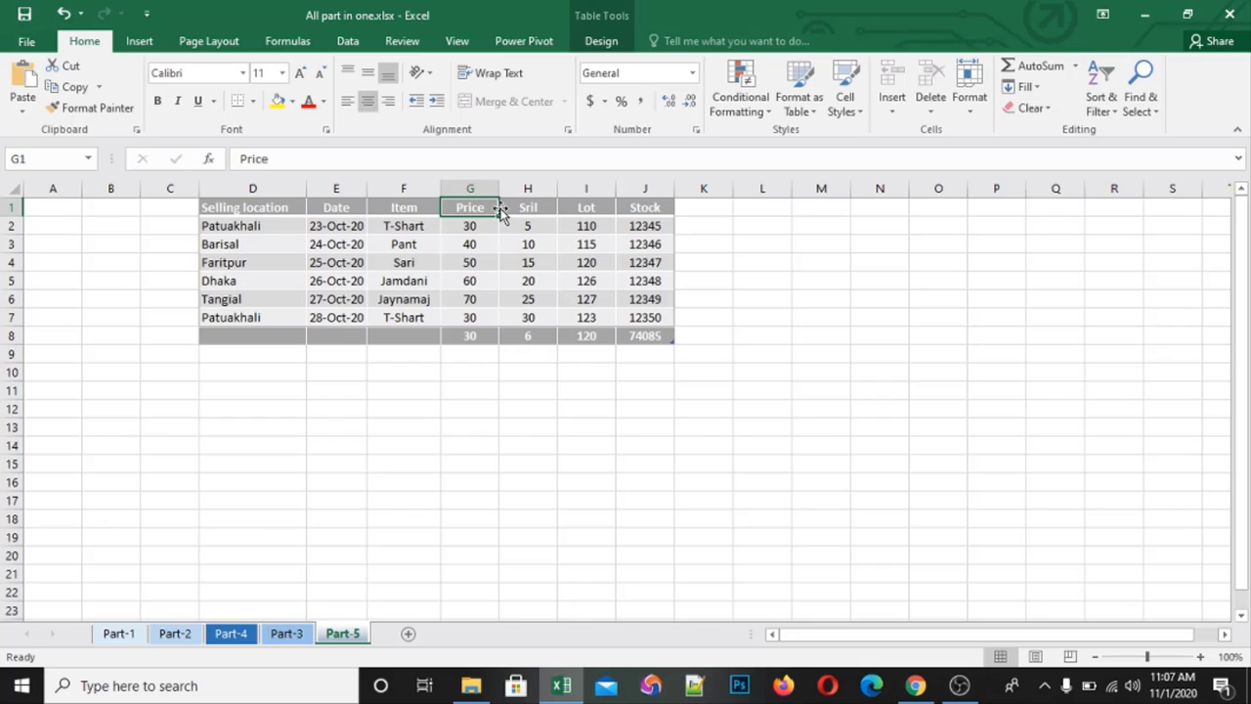
- Sort the table by the Sril column H1:H8 from smallest to largest, and re-sort it from largest to smallest
left_click(504, 207)
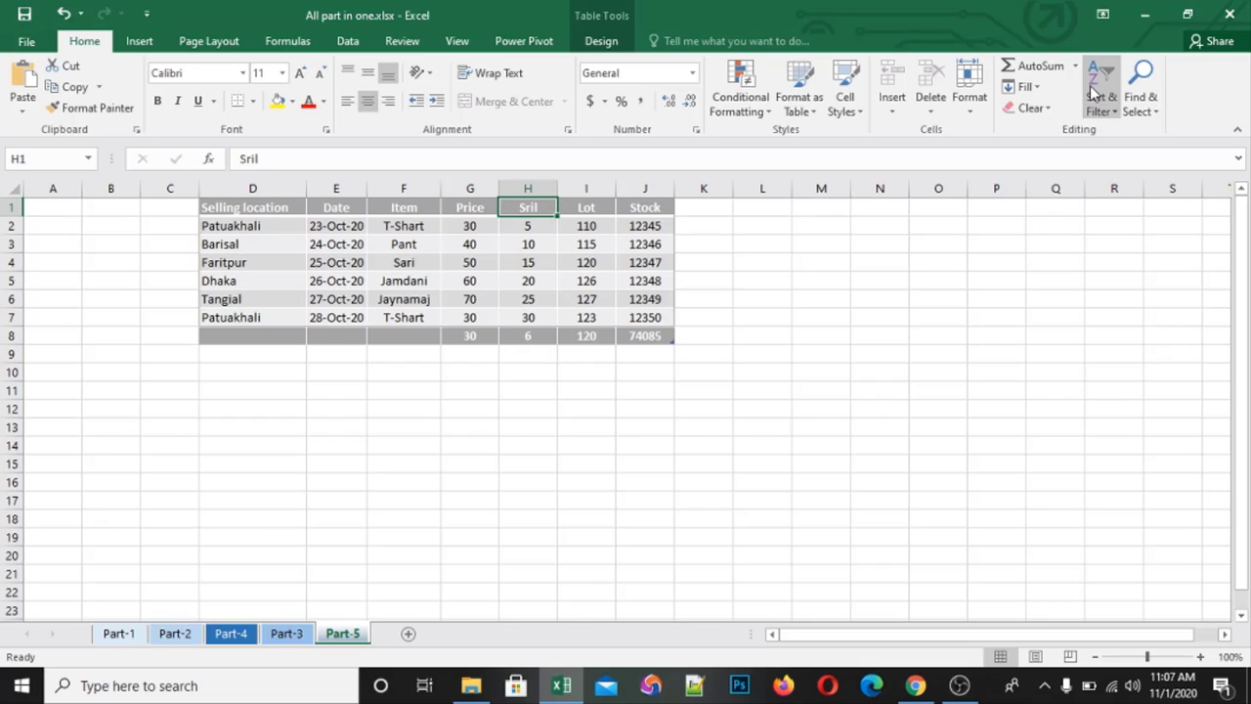
left_click(1118, 115)
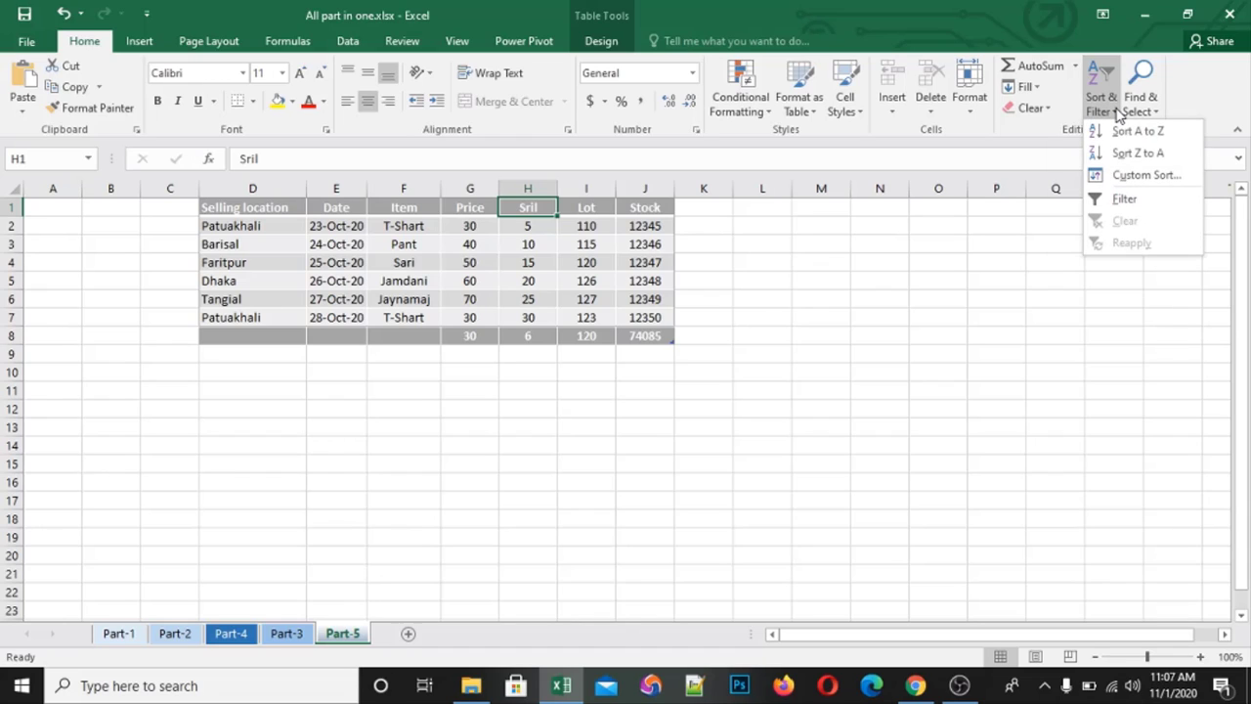
left_click(518, 182)
left_click(519, 183)
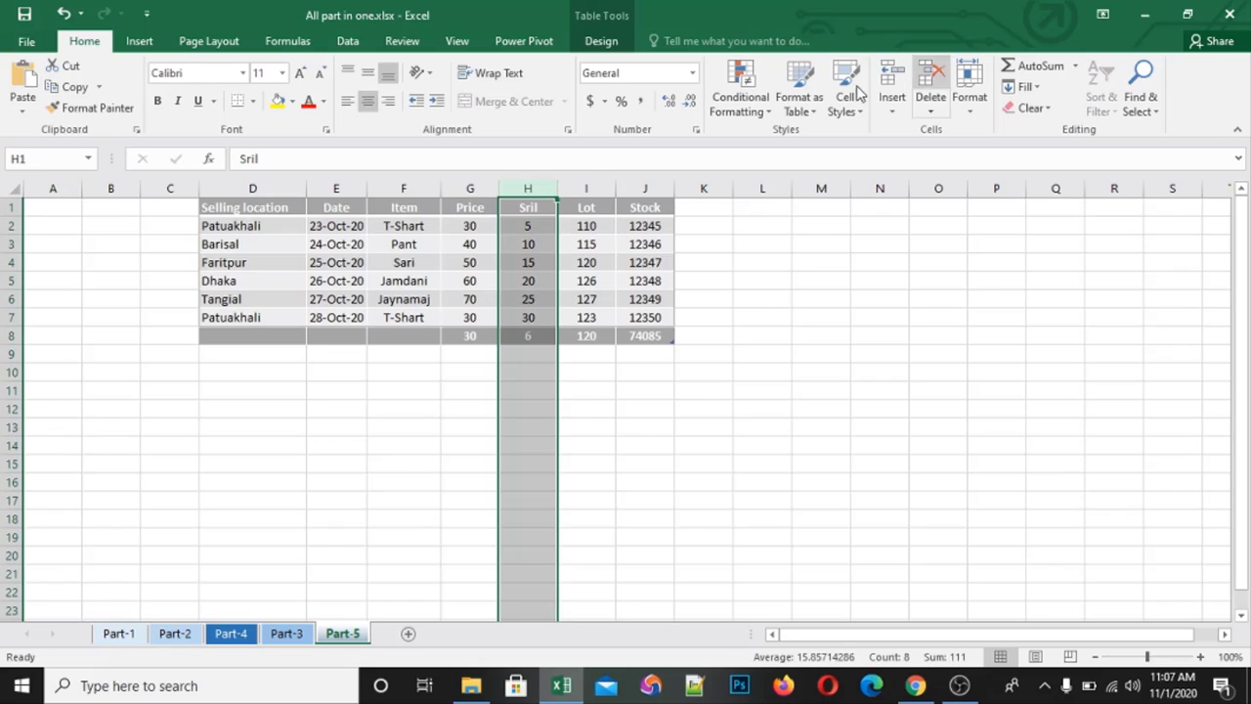
left_click(535, 226)
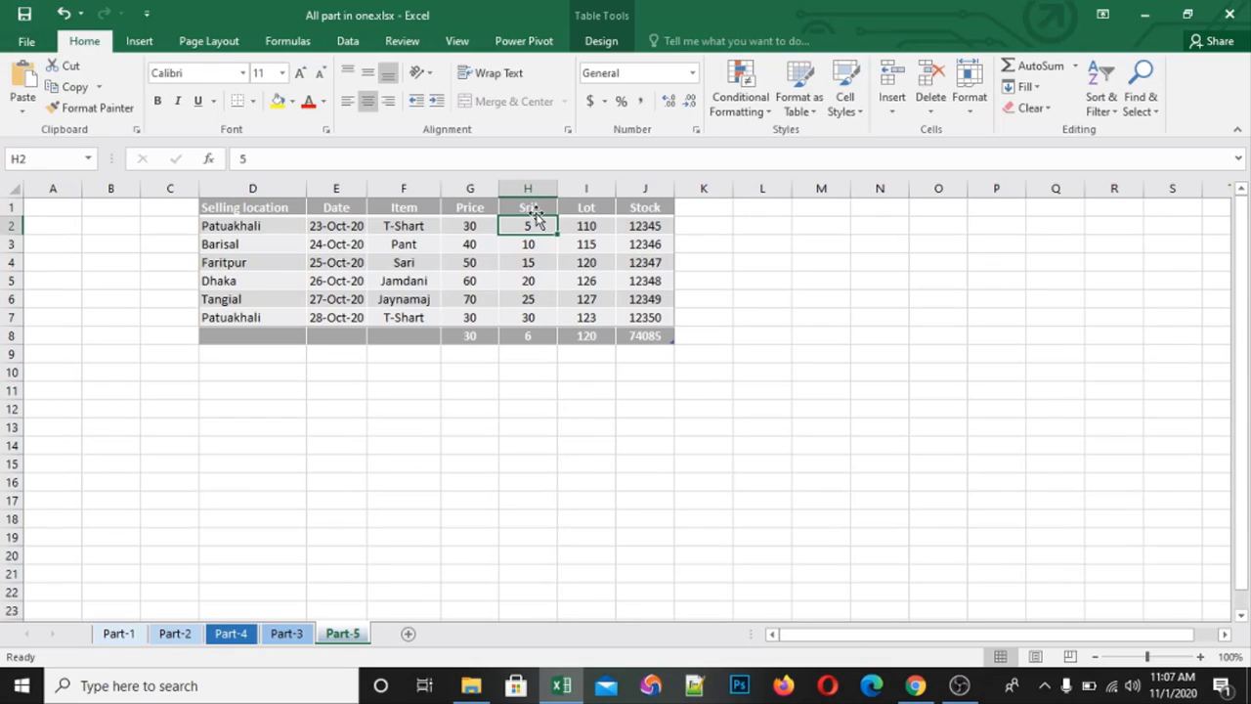
left_click(533, 208)
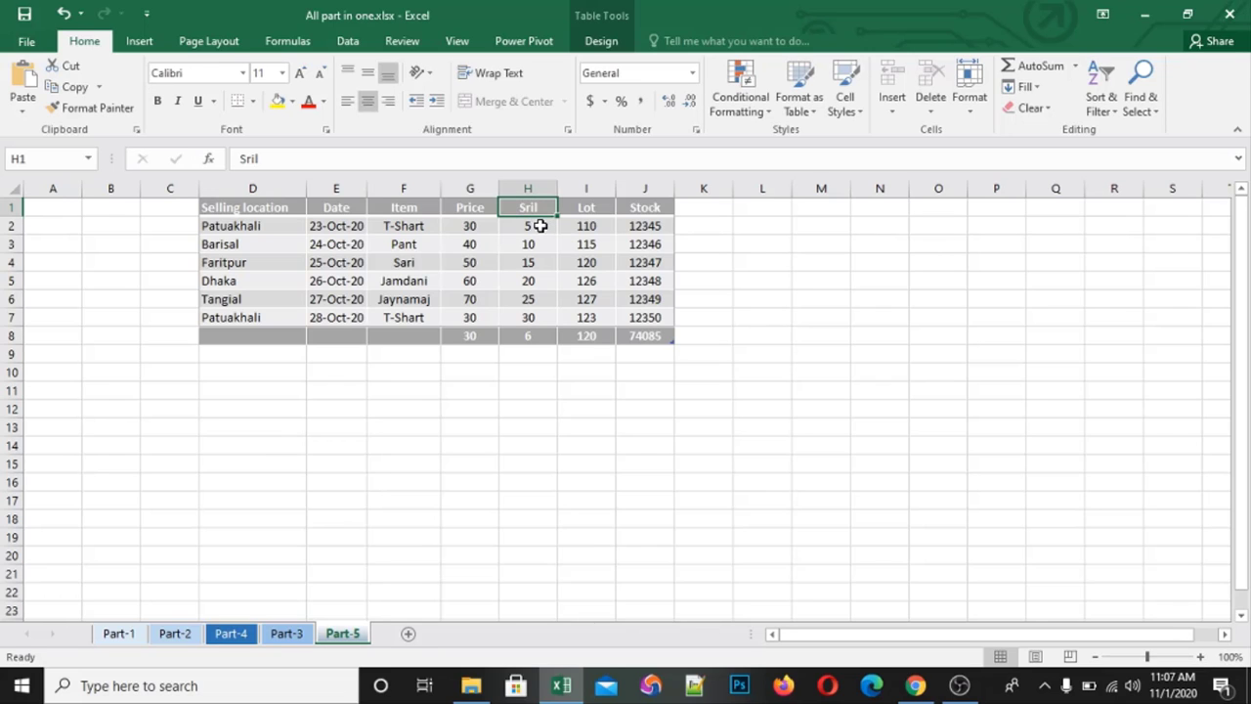
left_click_drag(536, 207, 539, 334)
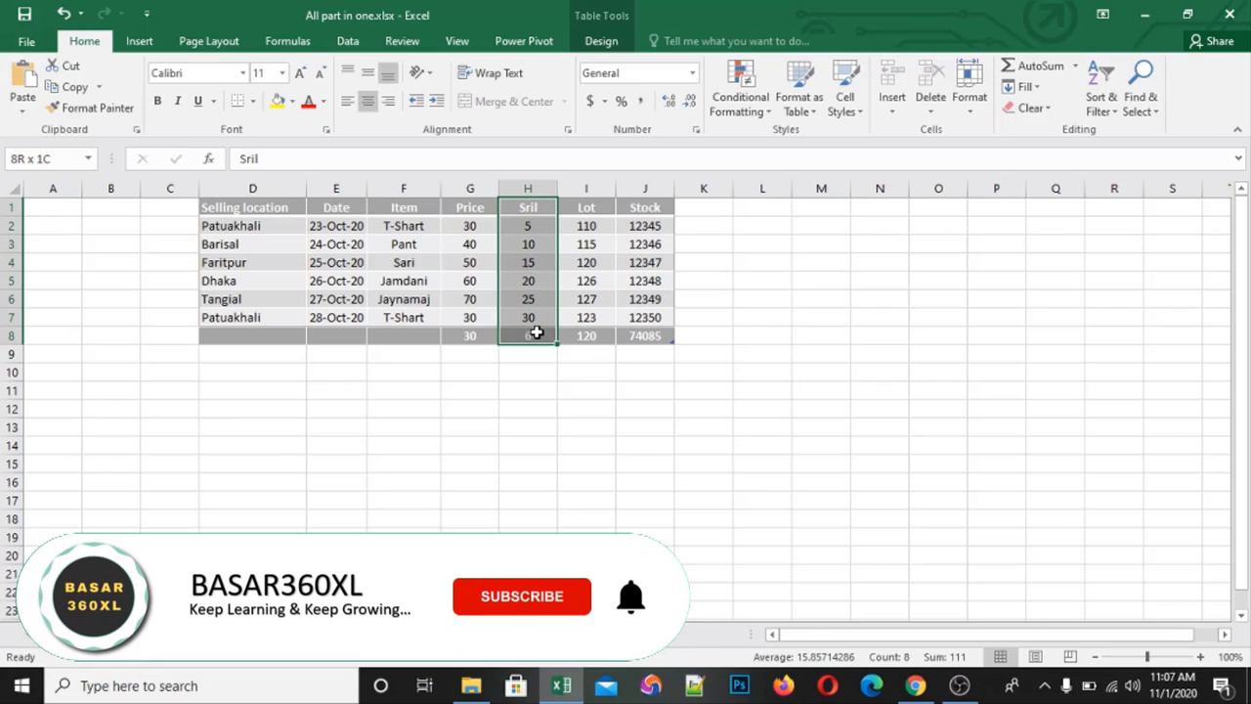
left_click(1114, 108)
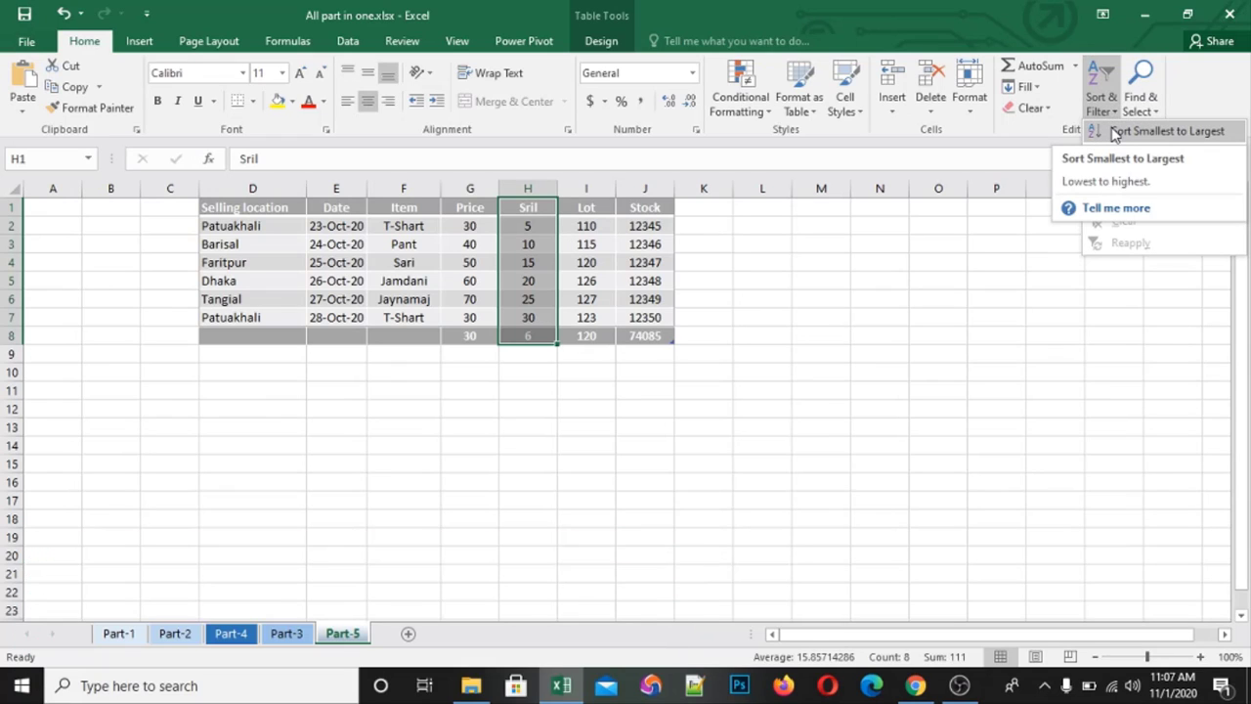
left_click(1113, 131)
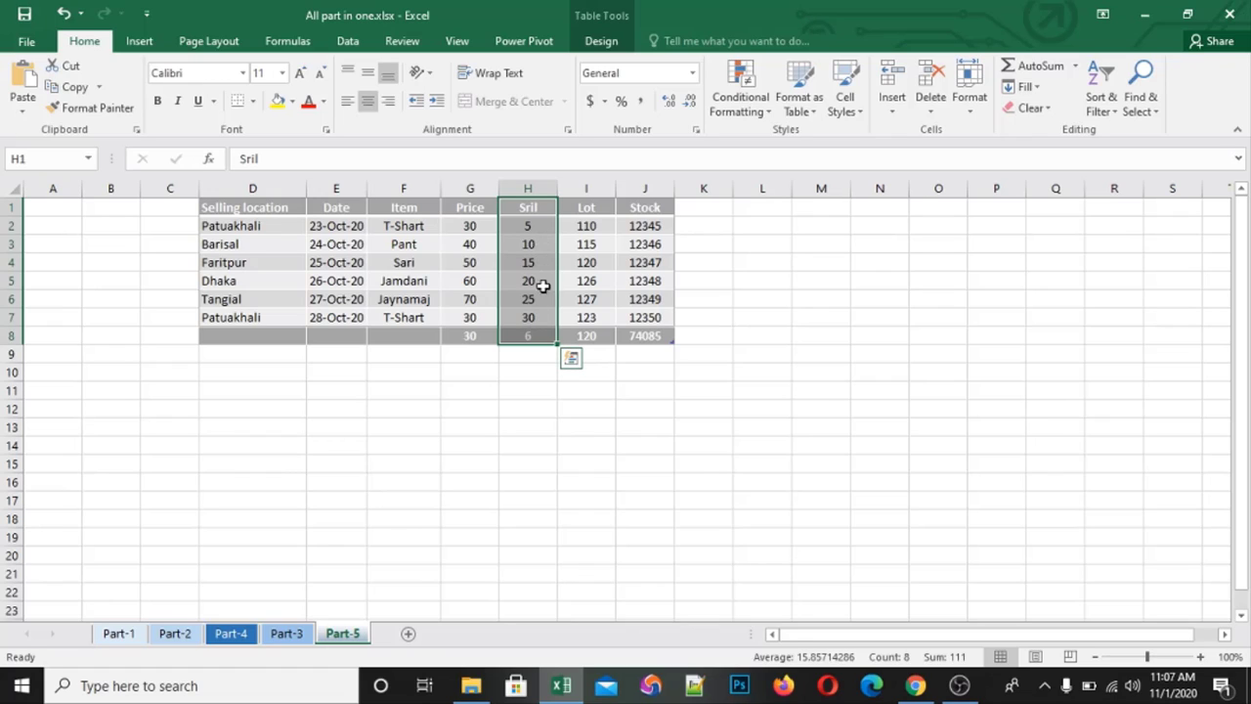
left_click(1109, 92)
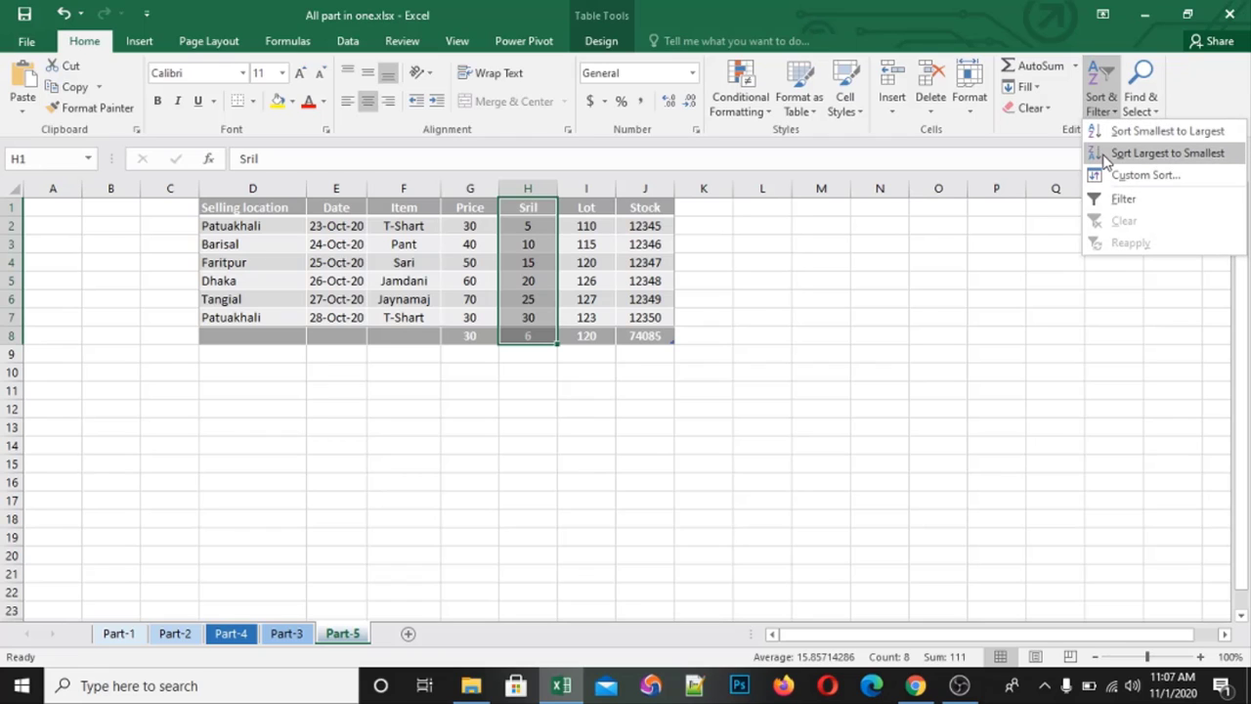
left_click(1153, 154)
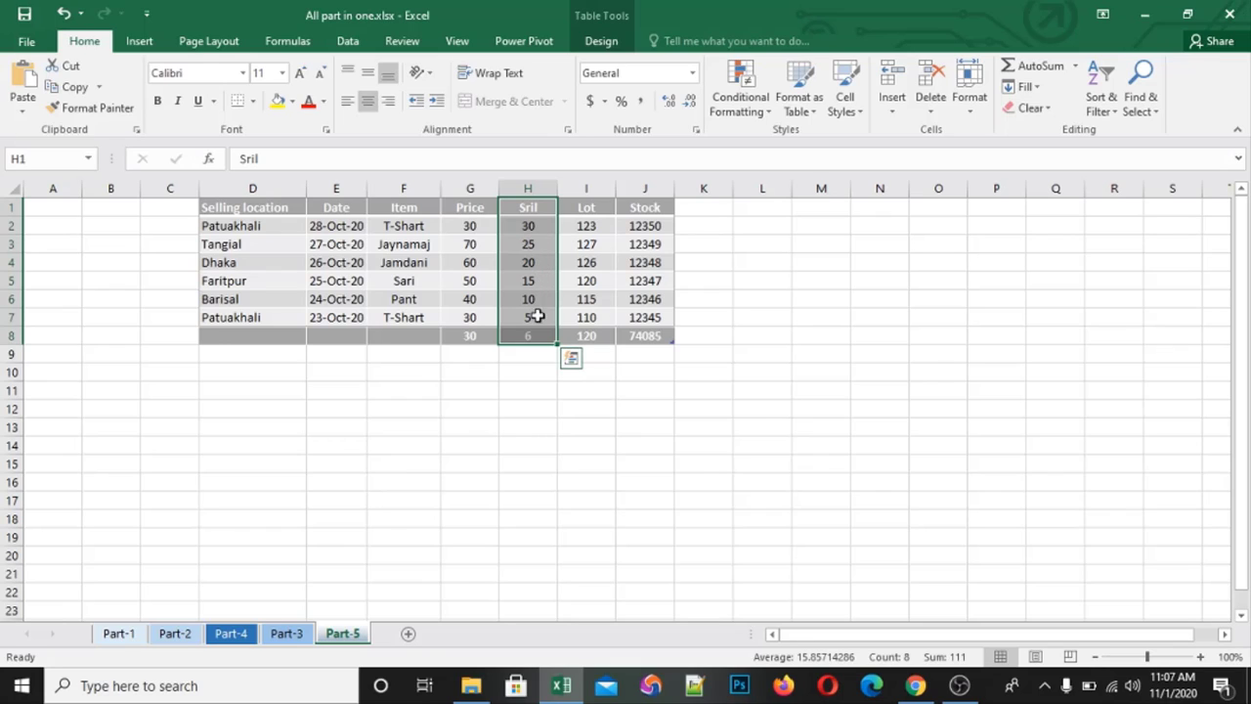
- Examine the Sort by and Sort On choices of a custom sort for the Sril column and cancel without changes
left_click(1101, 101)
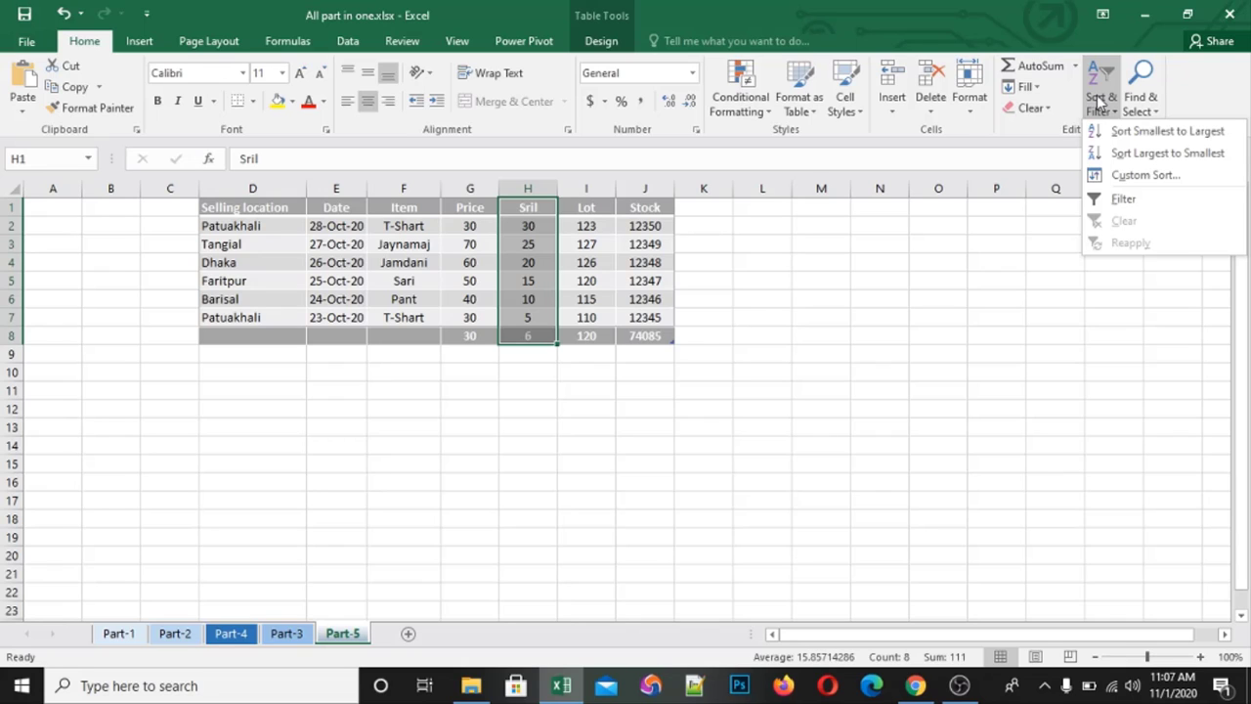
left_click(1143, 176)
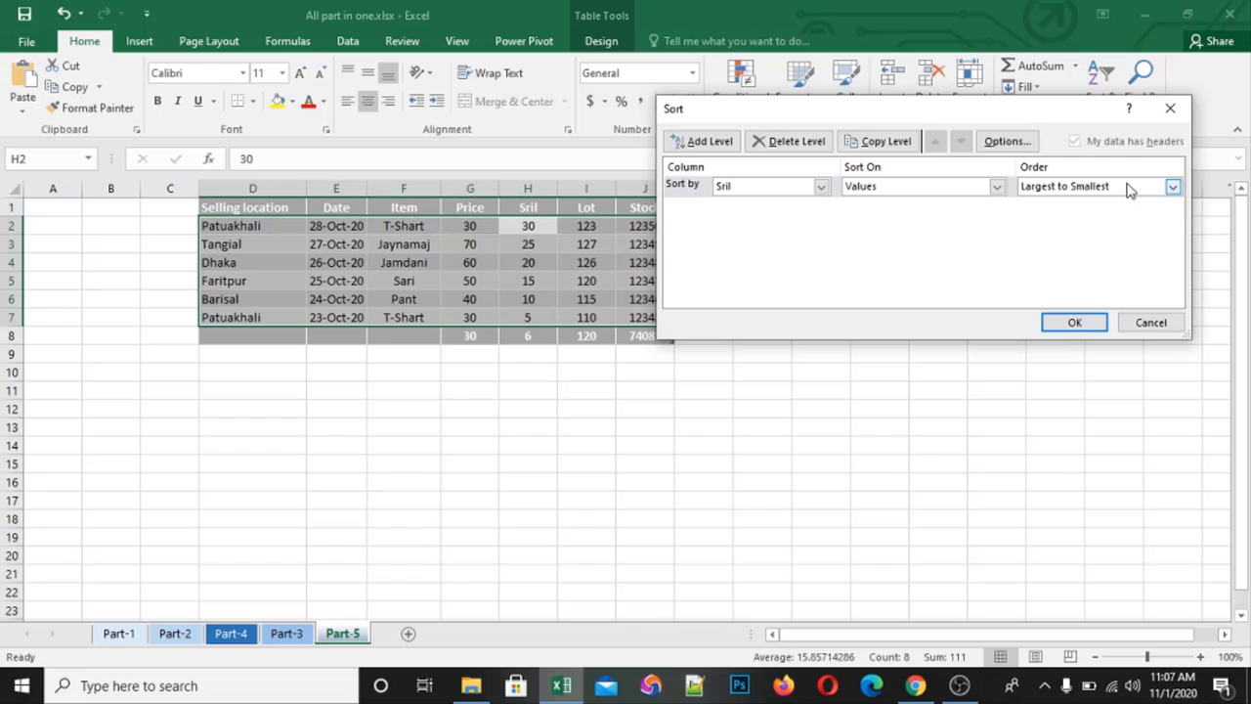
left_click(821, 187)
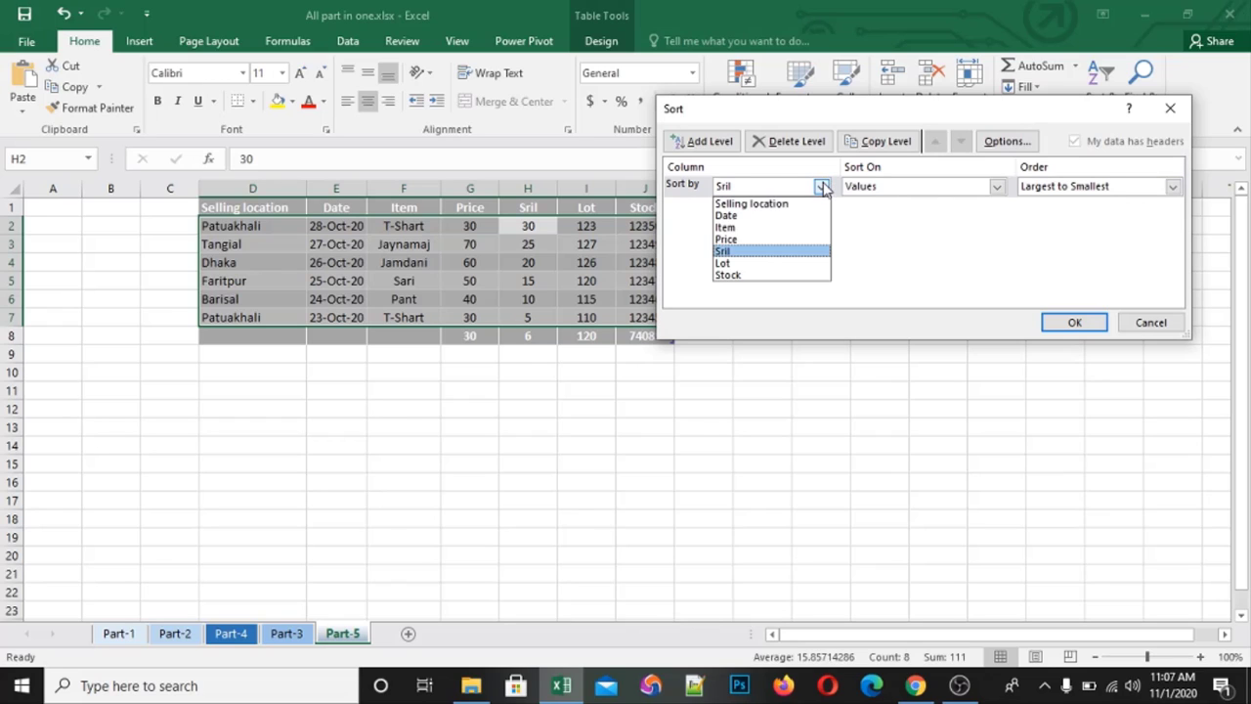
left_click(821, 187)
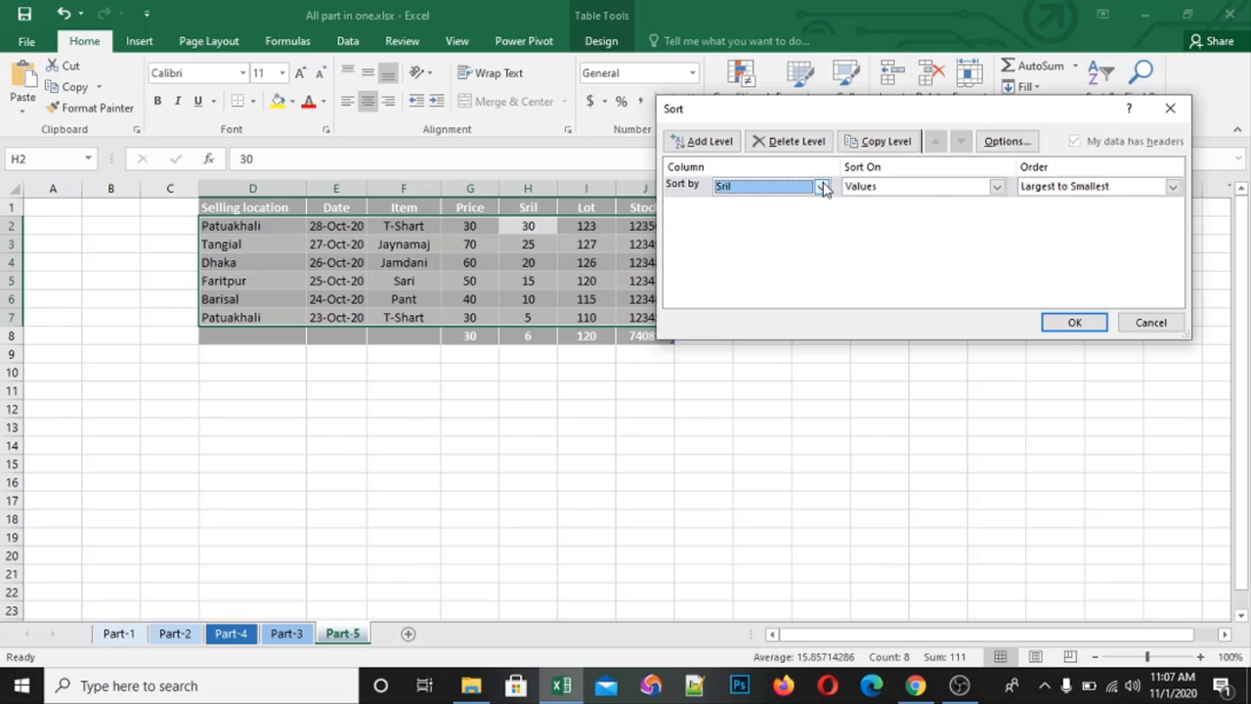
left_click(995, 189)
left_click(996, 190)
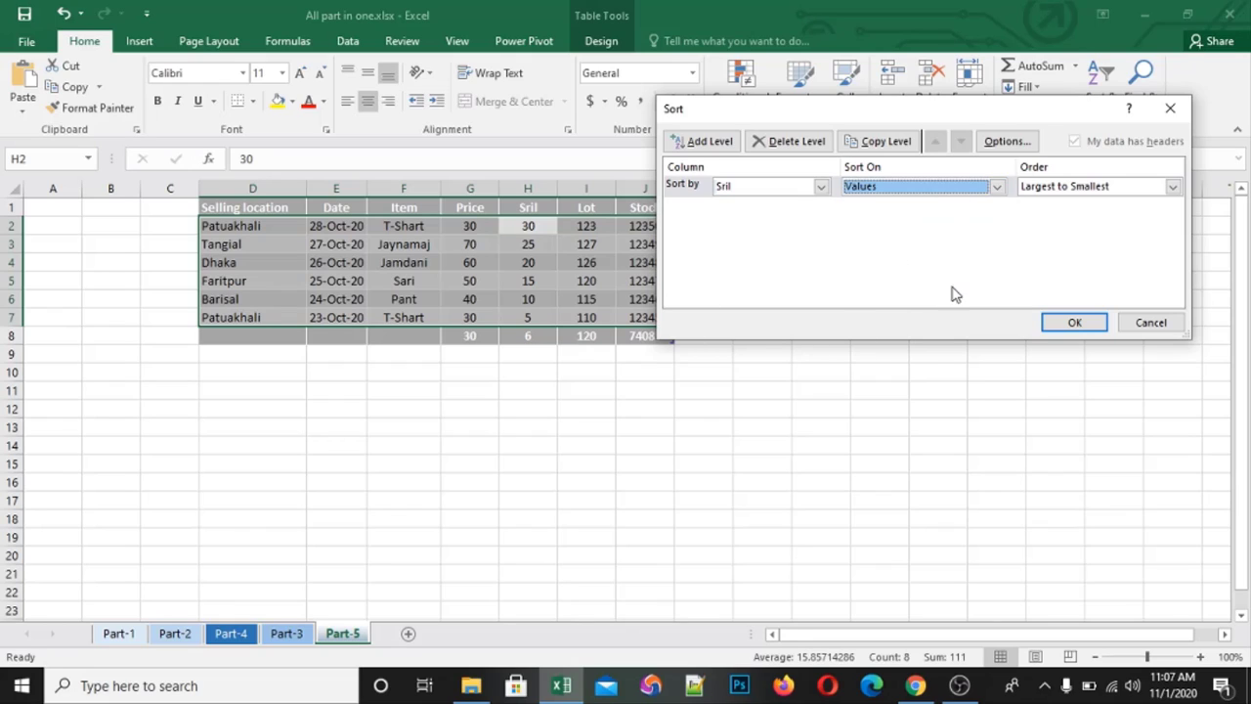
left_click(1150, 323)
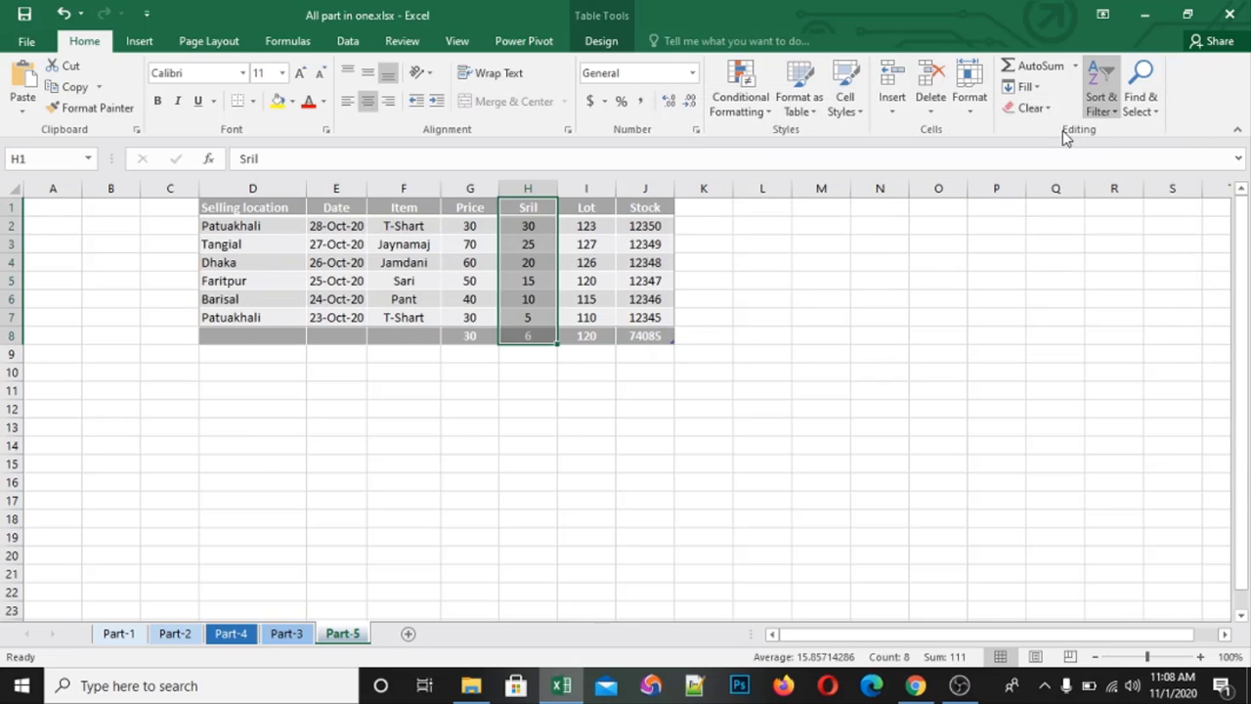
- Empty the Find what text in Find and Replace, then close, reopen and close the dialog again
left_click(591, 244)
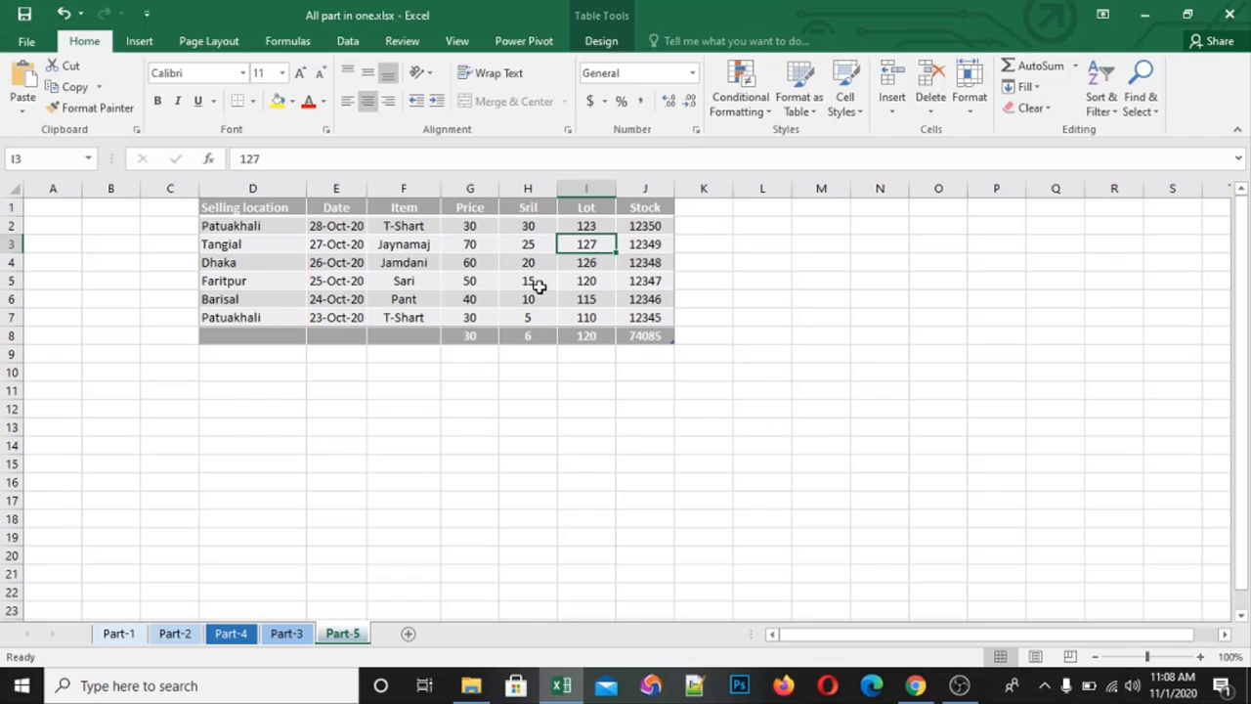
left_click(1148, 107)
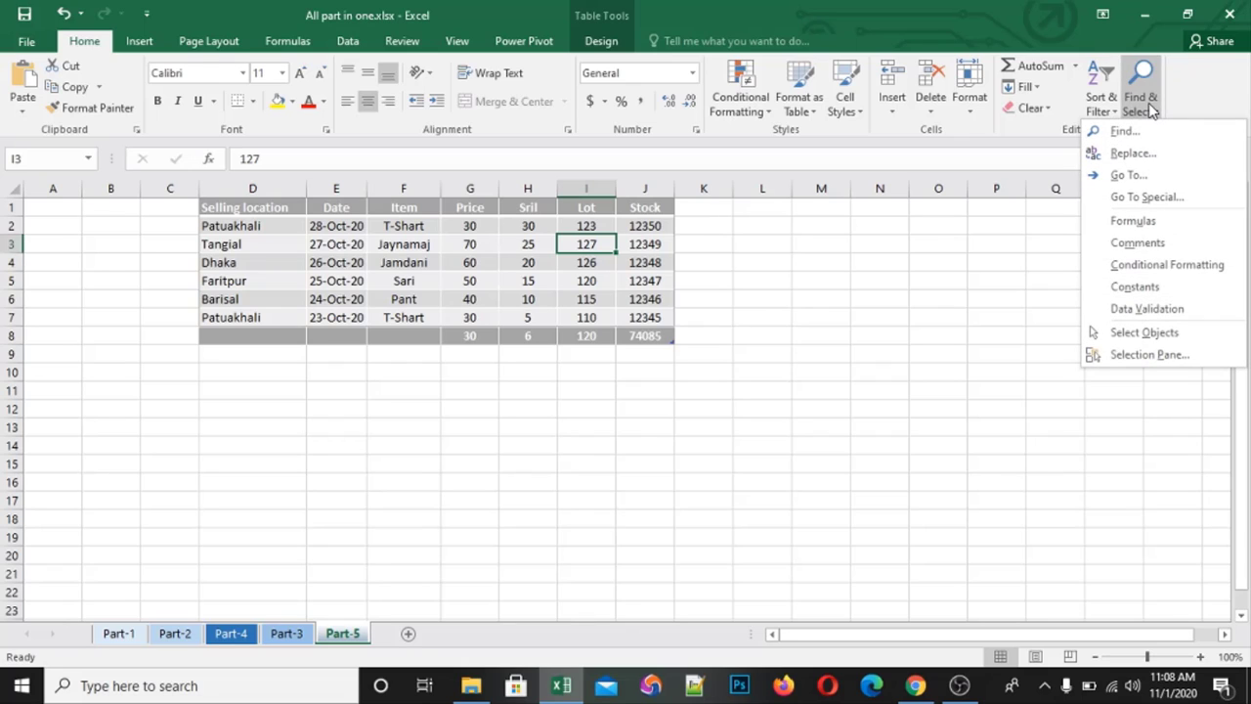
left_click(1122, 132)
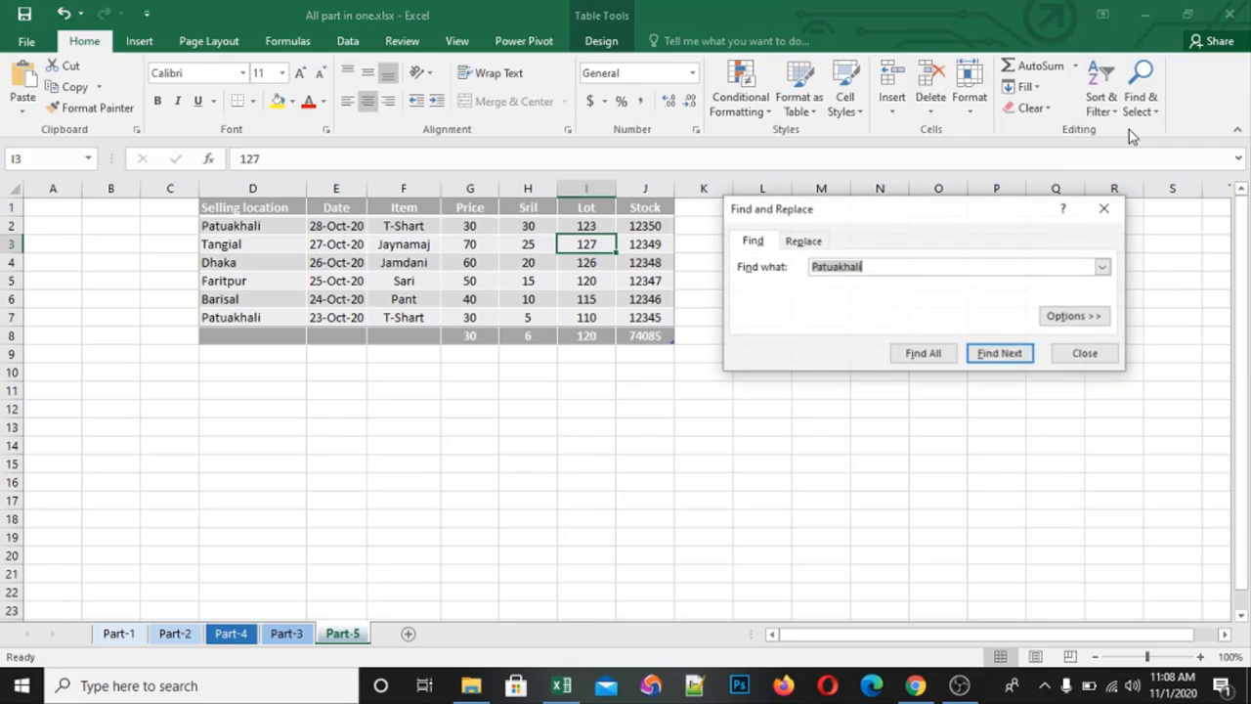
left_click(857, 264)
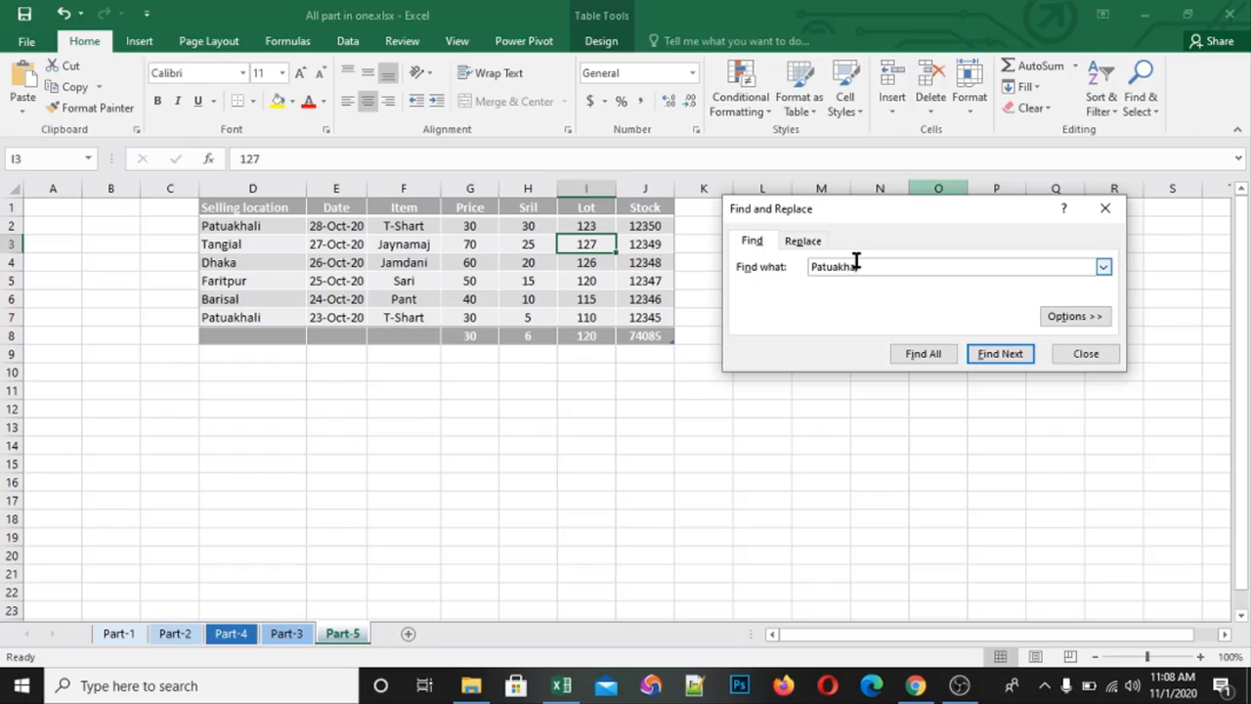
key("BackSpace")
key("BackSpace")
key("BackSpace")
key("BackSpace")
key("BackSpace")
key("BackSpace")
key("BackSpace")
left_click(1104, 207)
key("ctrl+f")
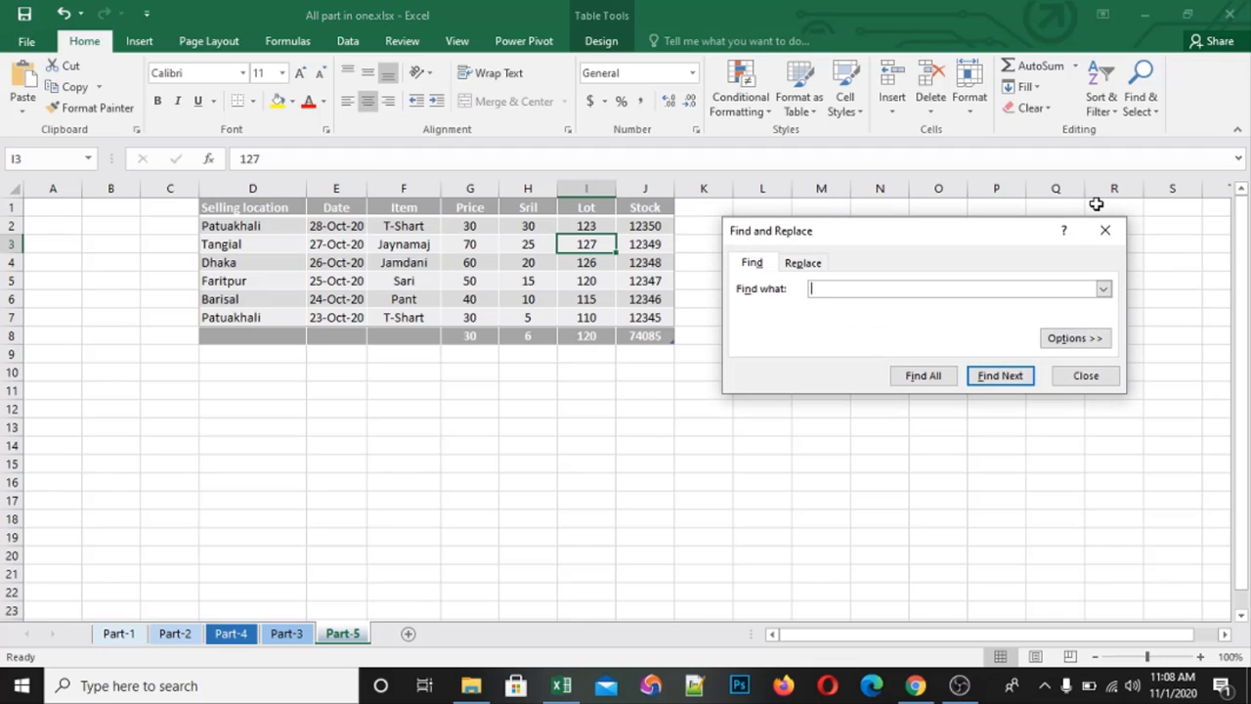
left_click(1104, 234)
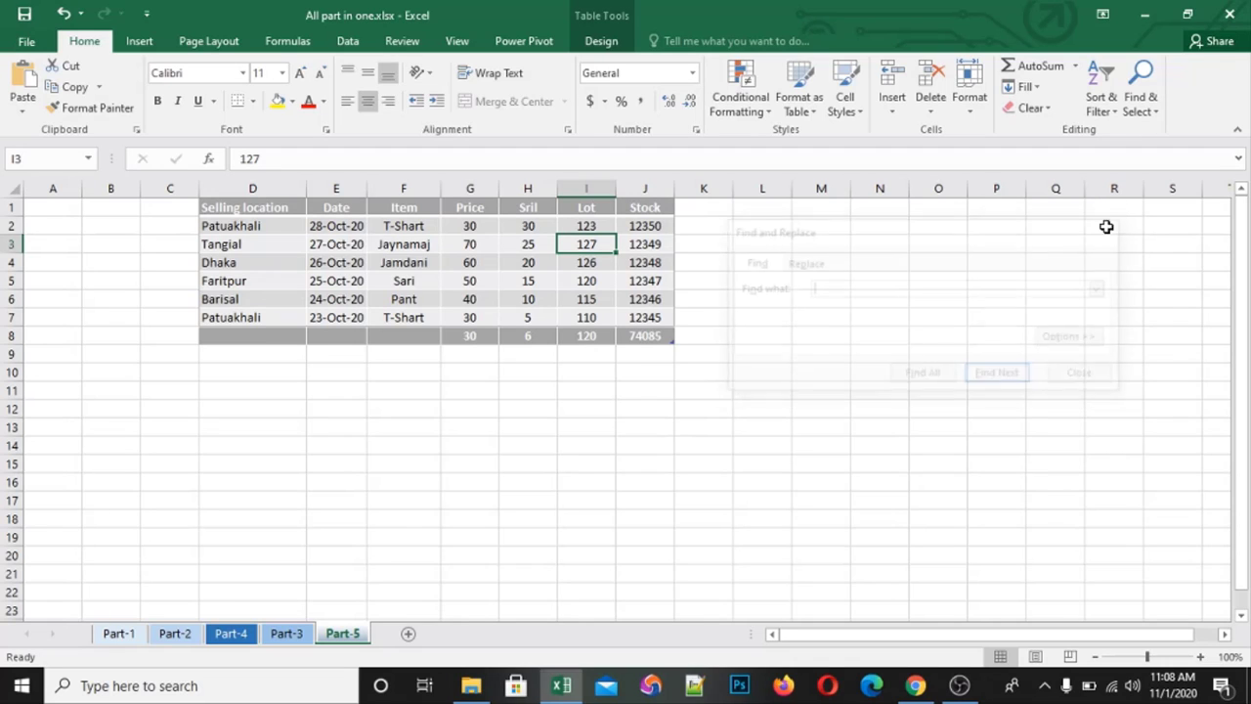
- Find the next cell containing Dhaka in the Part-5 sheet and close the search
left_click(1138, 103)
left_click(1124, 133)
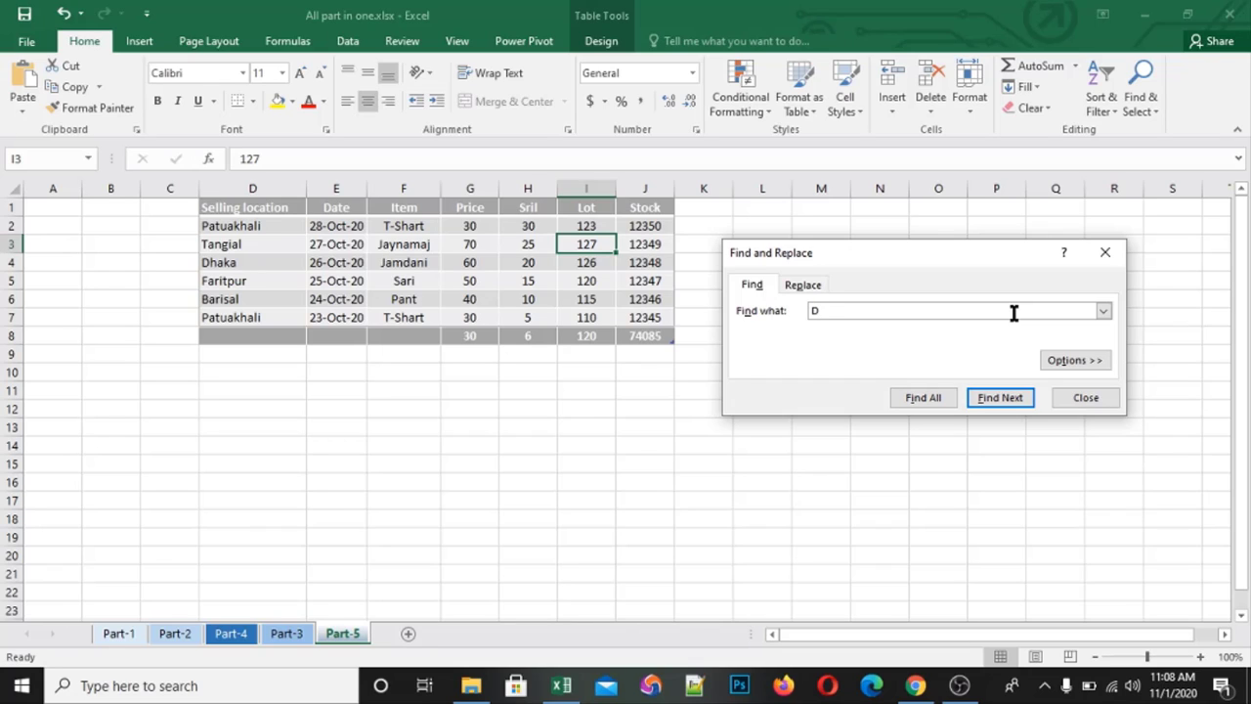
type("Dhaka")
left_click(992, 398)
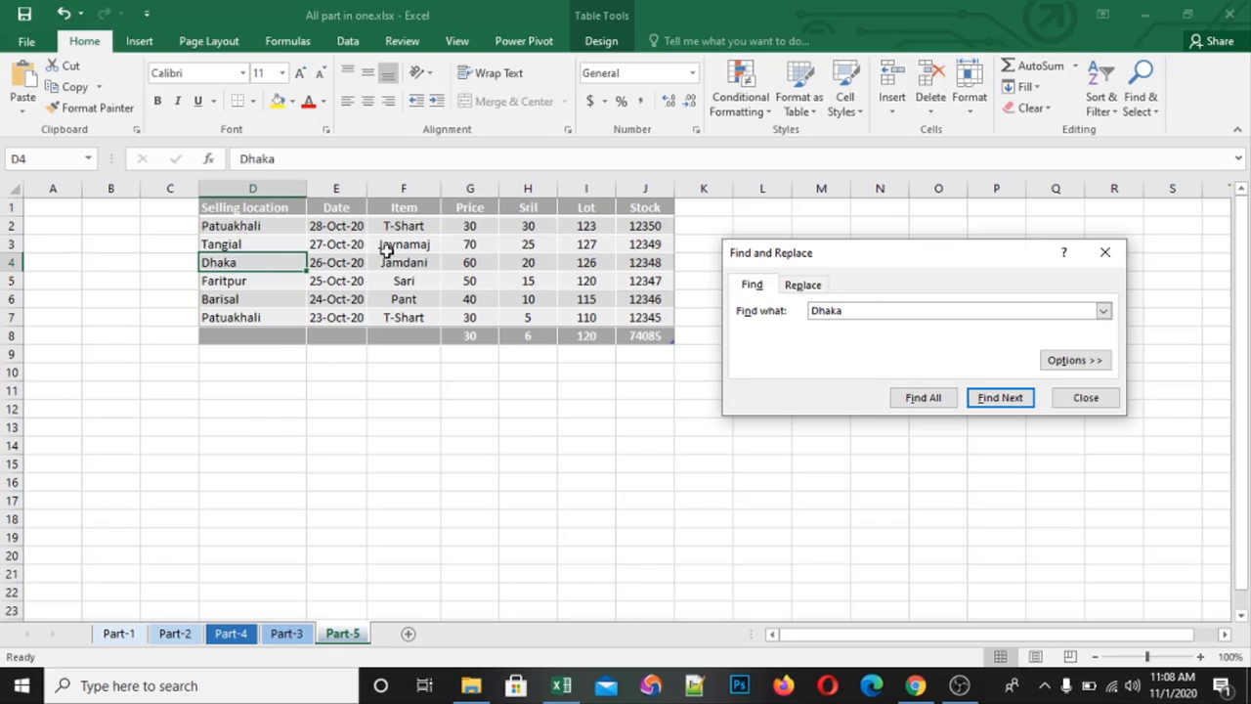
left_click(1082, 397)
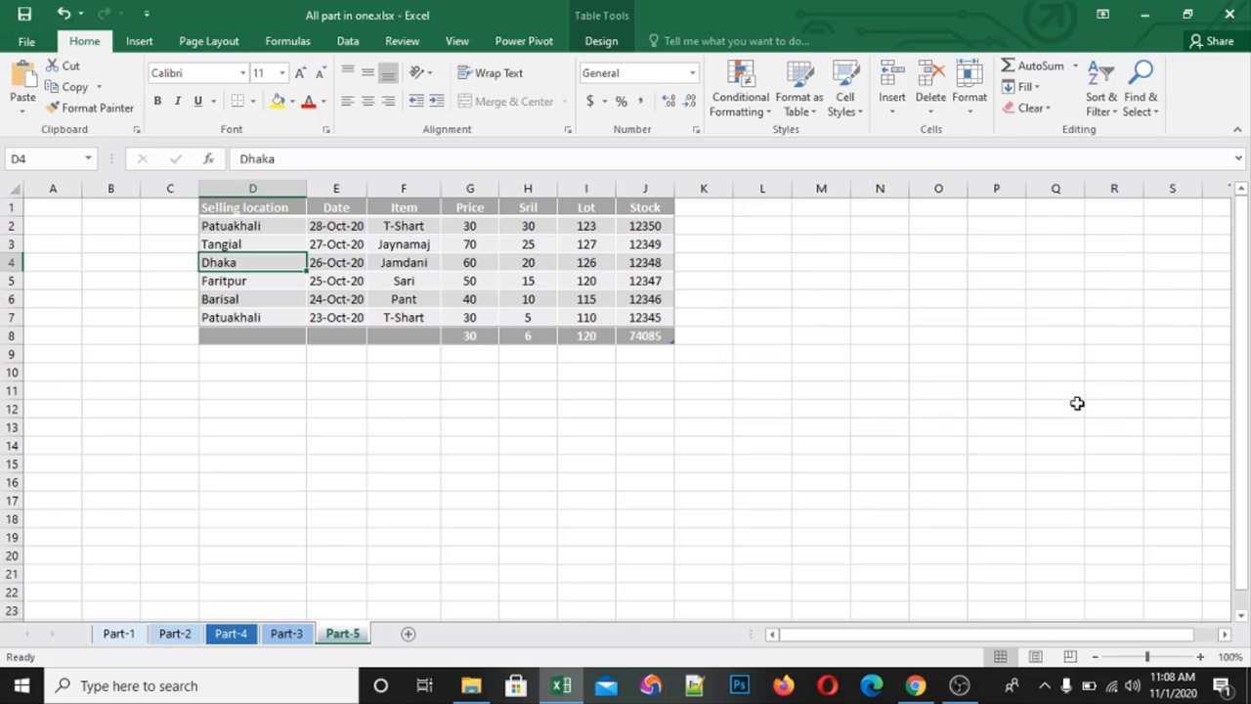
left_click(1145, 113)
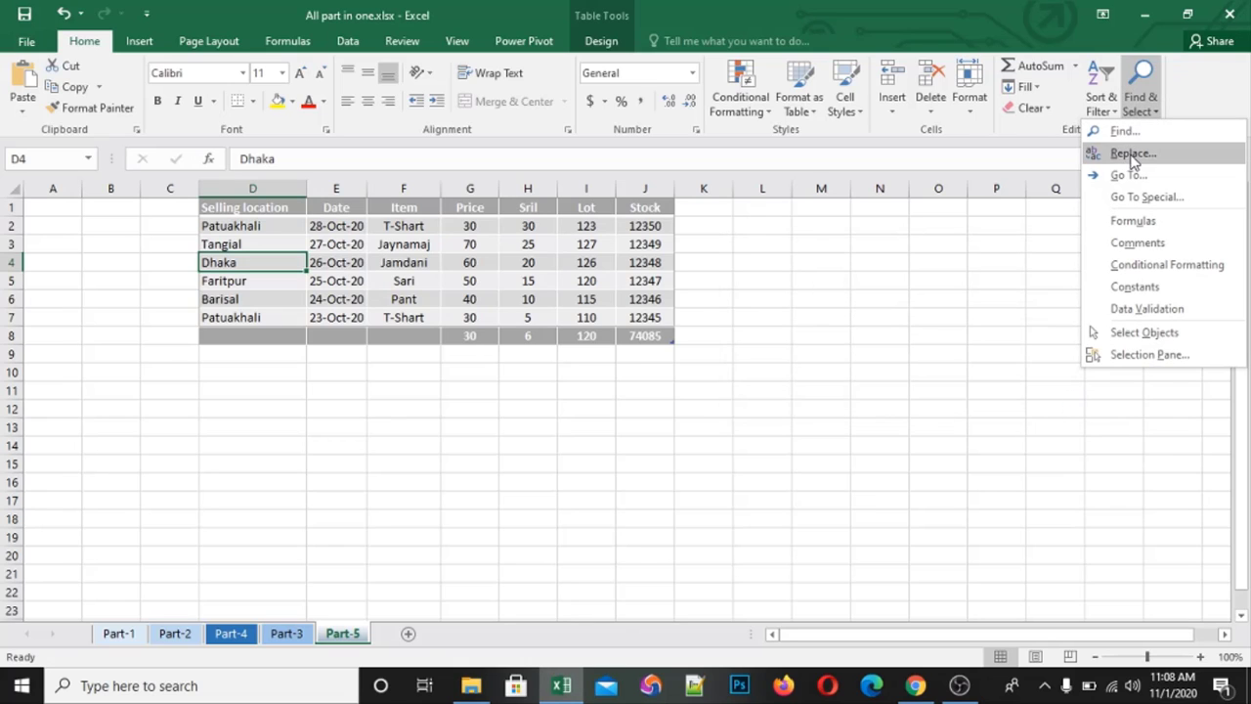
left_click(1131, 155)
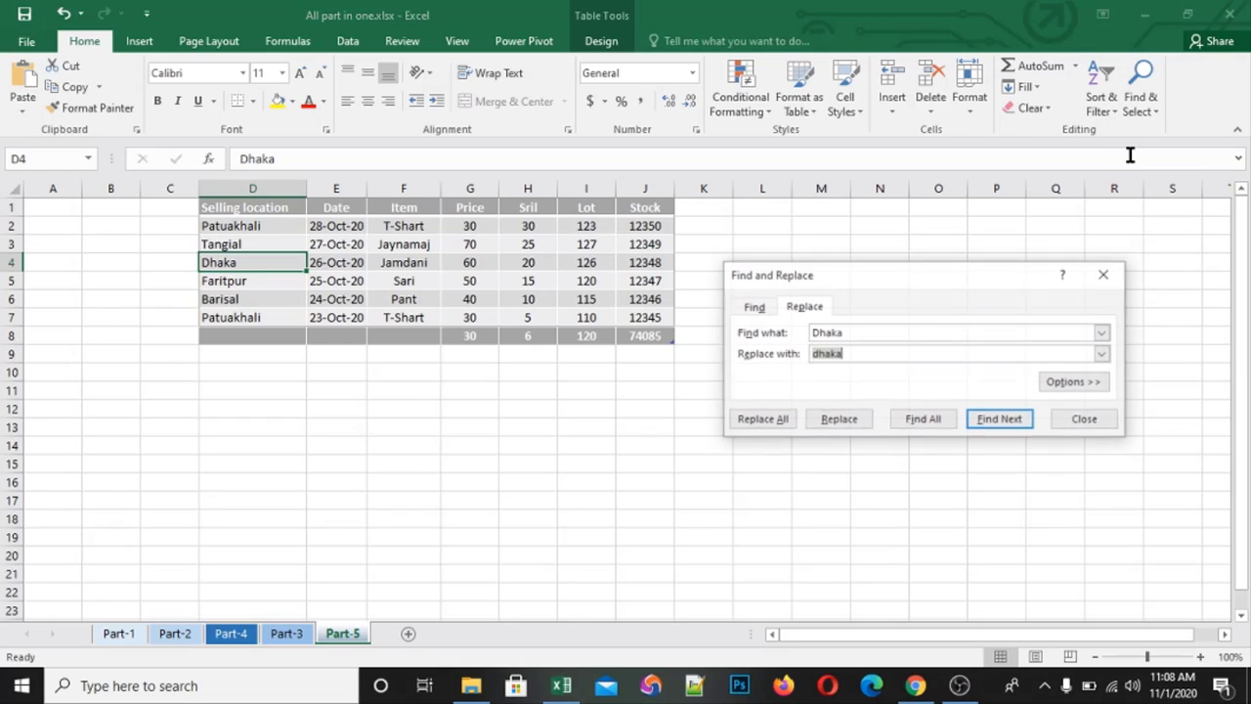
left_click(1104, 277)
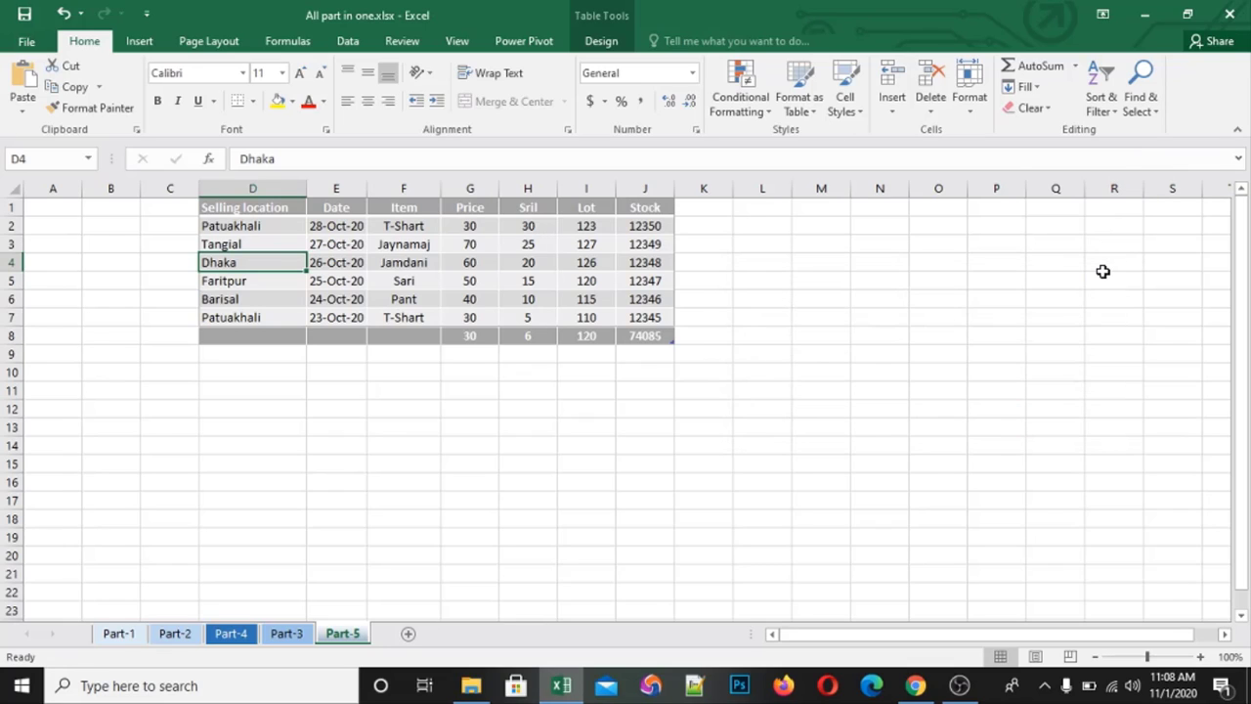
- Replace all occurrences of Dhaka with Barisal in the sales table and close Find and Replace
key("ctrl+h")
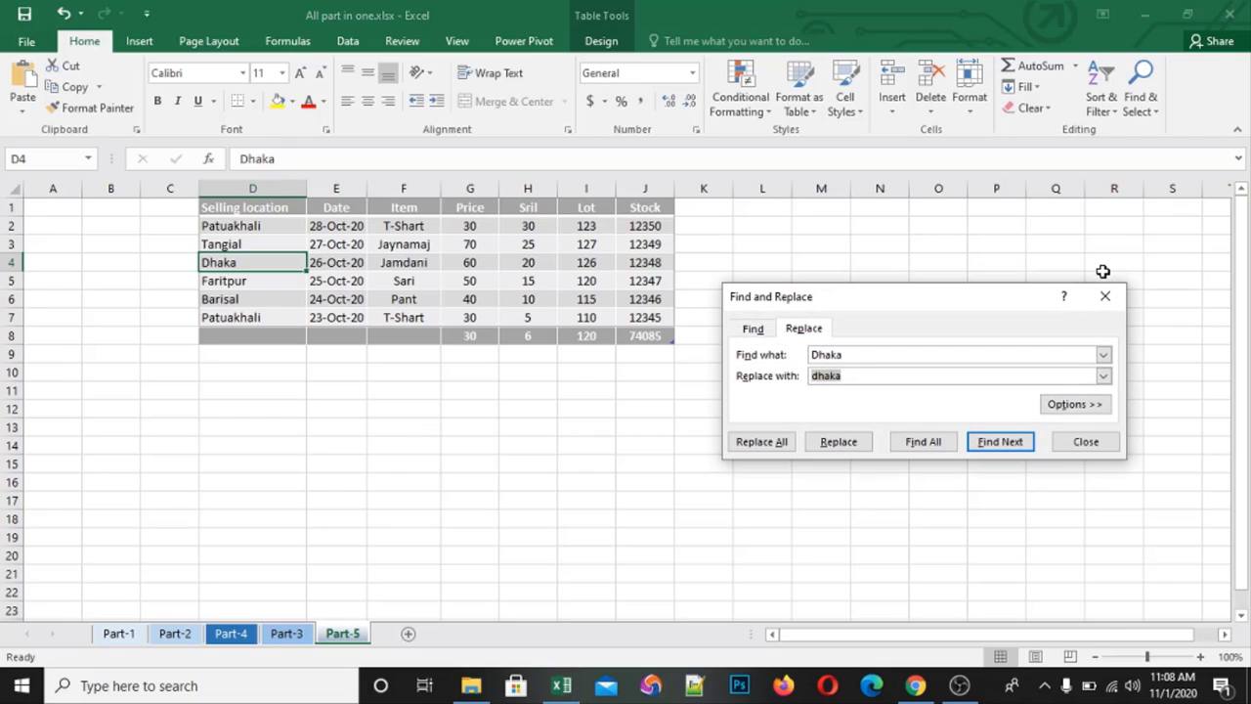
left_click(902, 354)
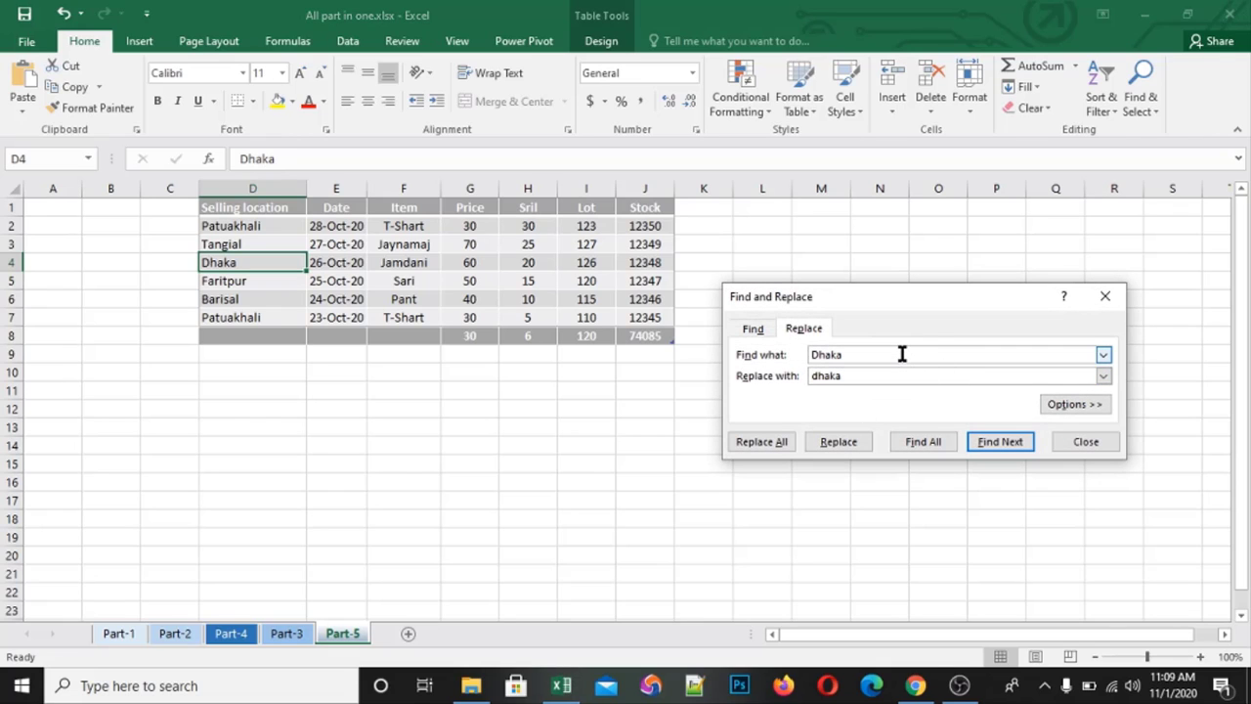
left_click(880, 375)
double_click(875, 376)
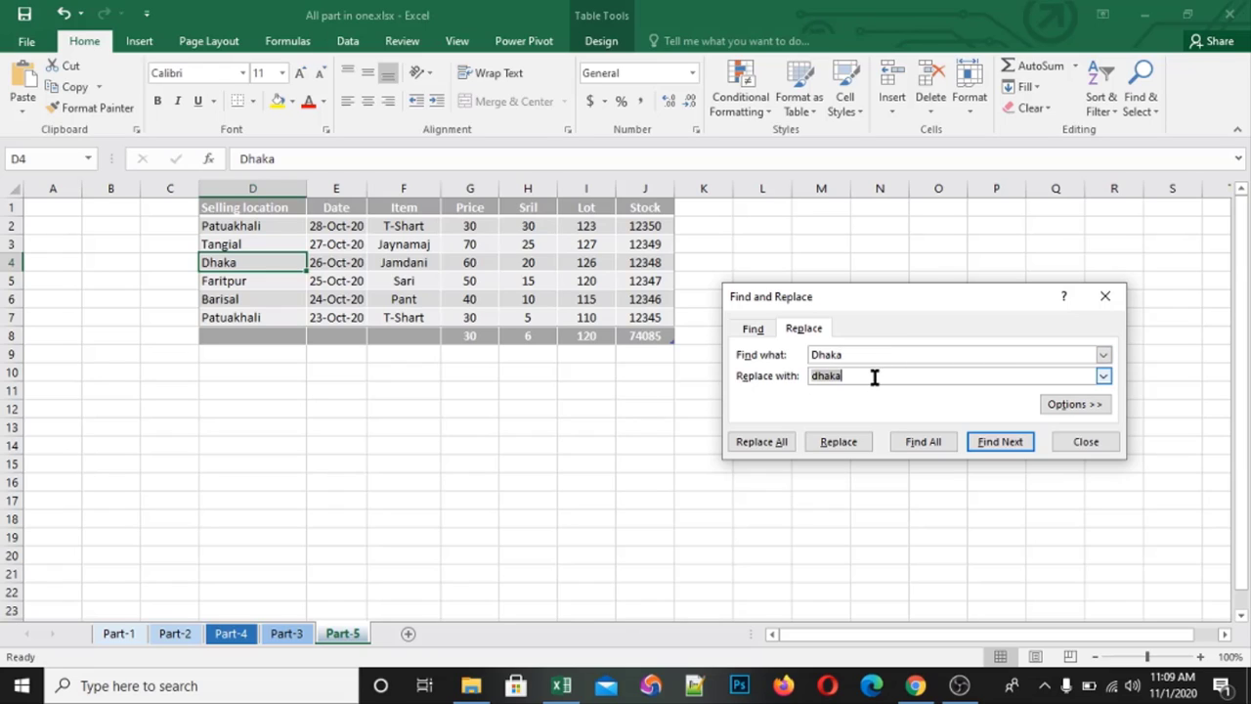
key("BackSpace")
left_click(759, 442)
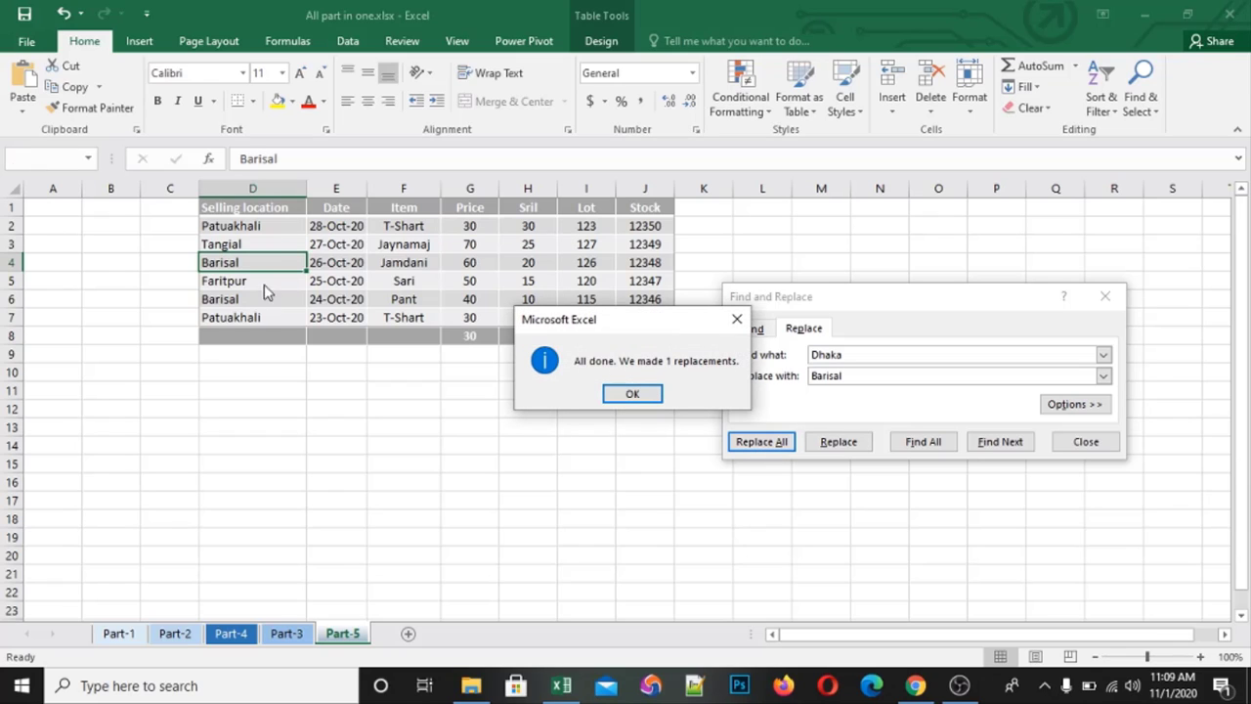
left_click(631, 397)
left_click(1086, 442)
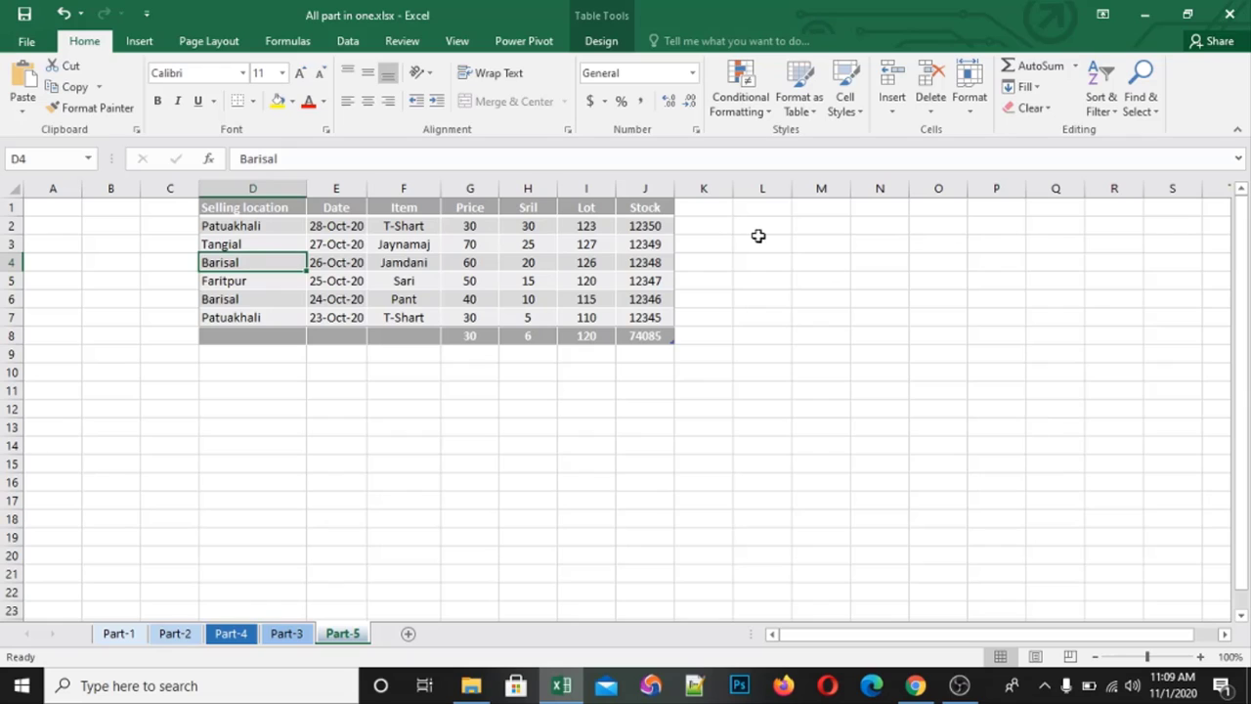
- Try to select the sheet's cells that have conditional formatting
left_click(1141, 104)
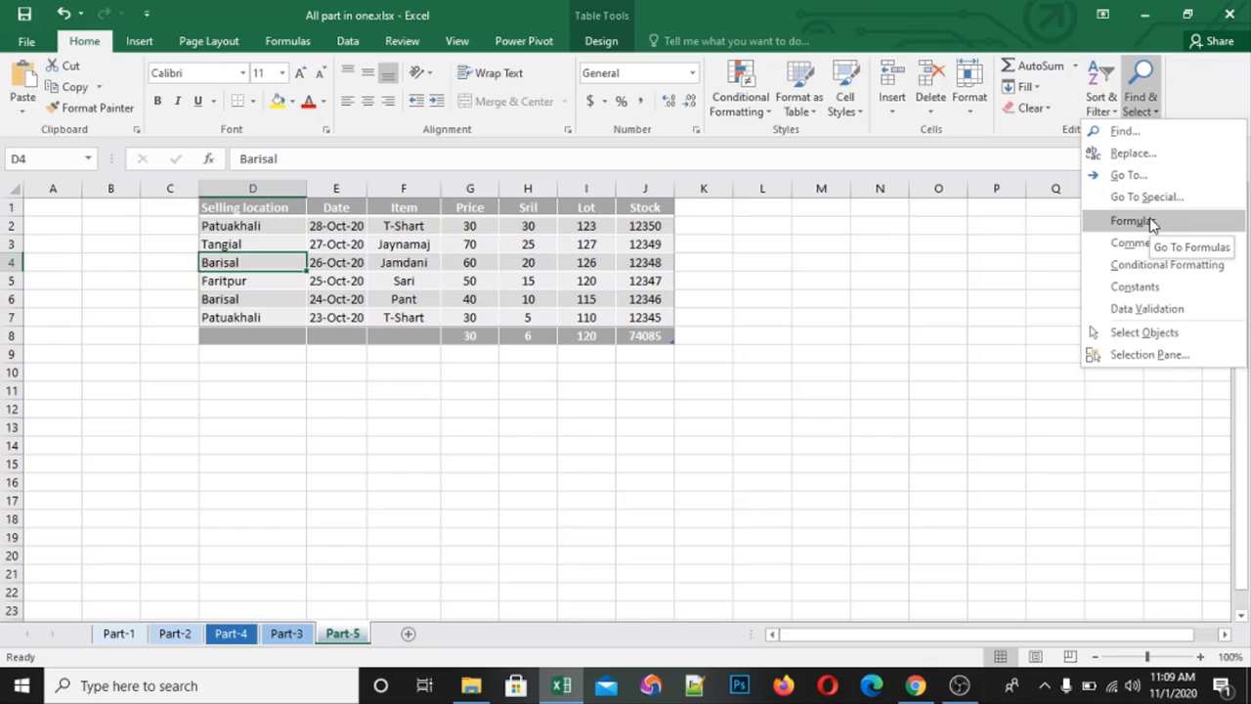
left_click(1158, 271)
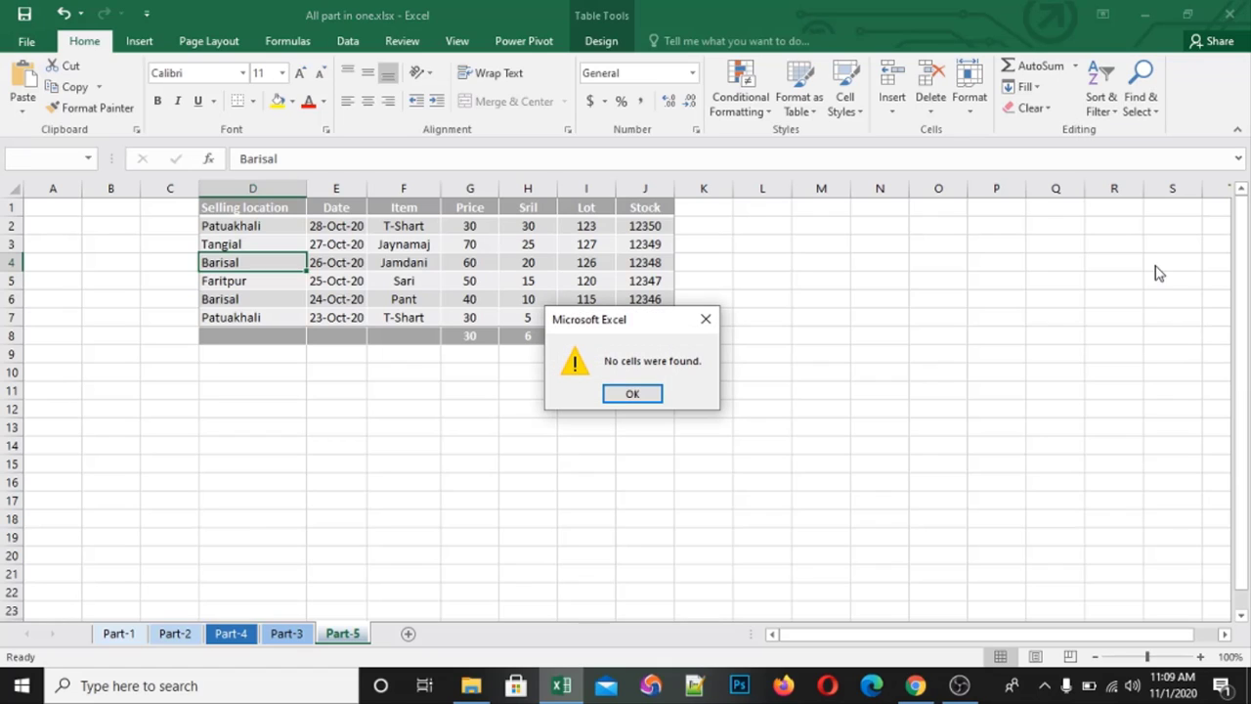
left_click(634, 394)
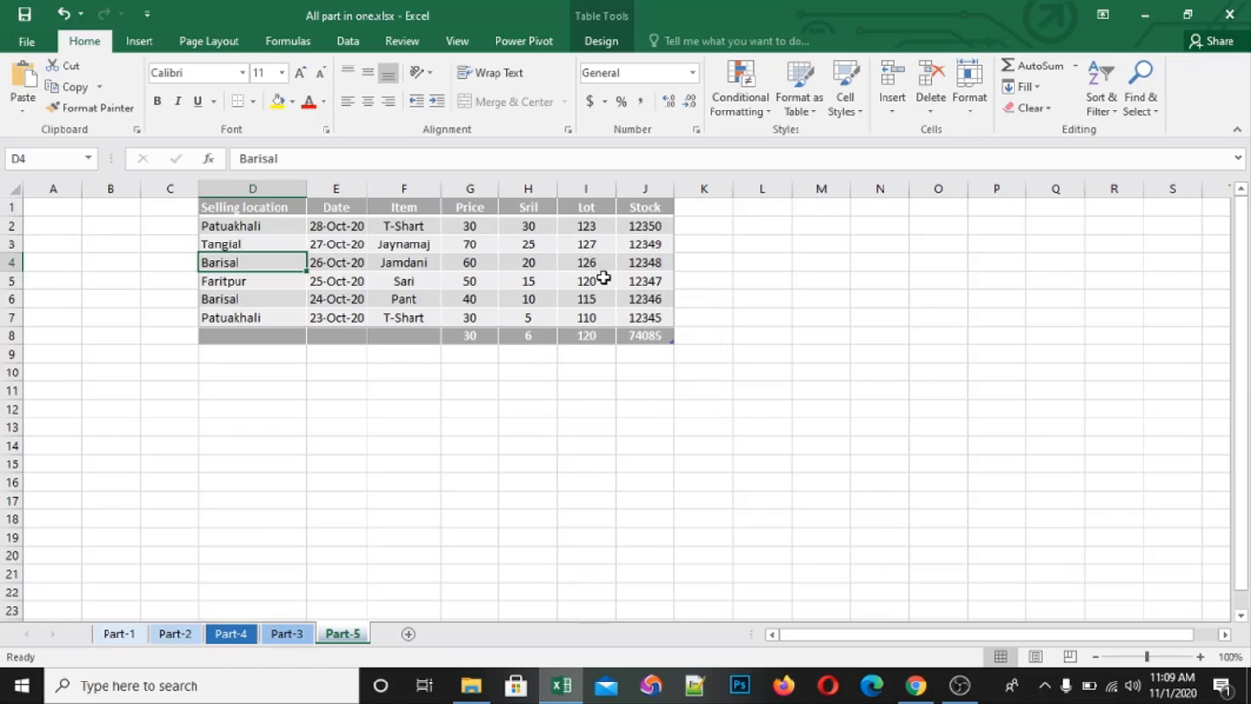
left_click(1156, 100)
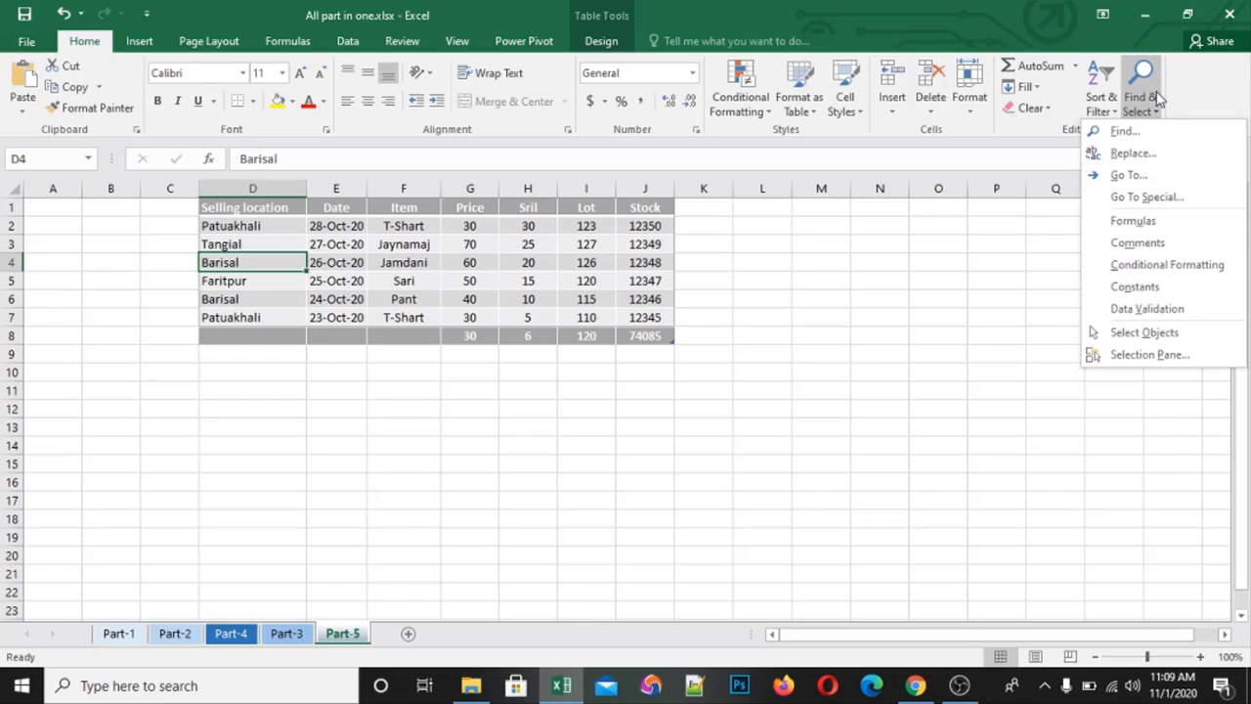
left_click(792, 269)
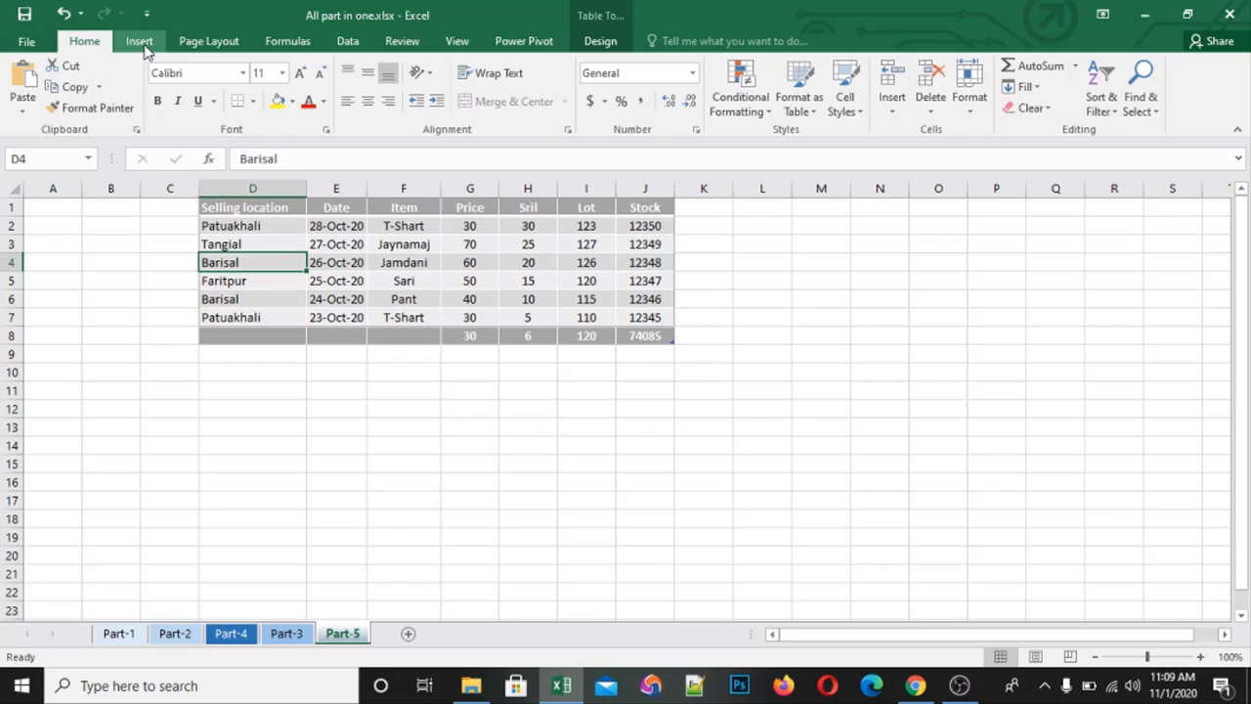
left_click(141, 44)
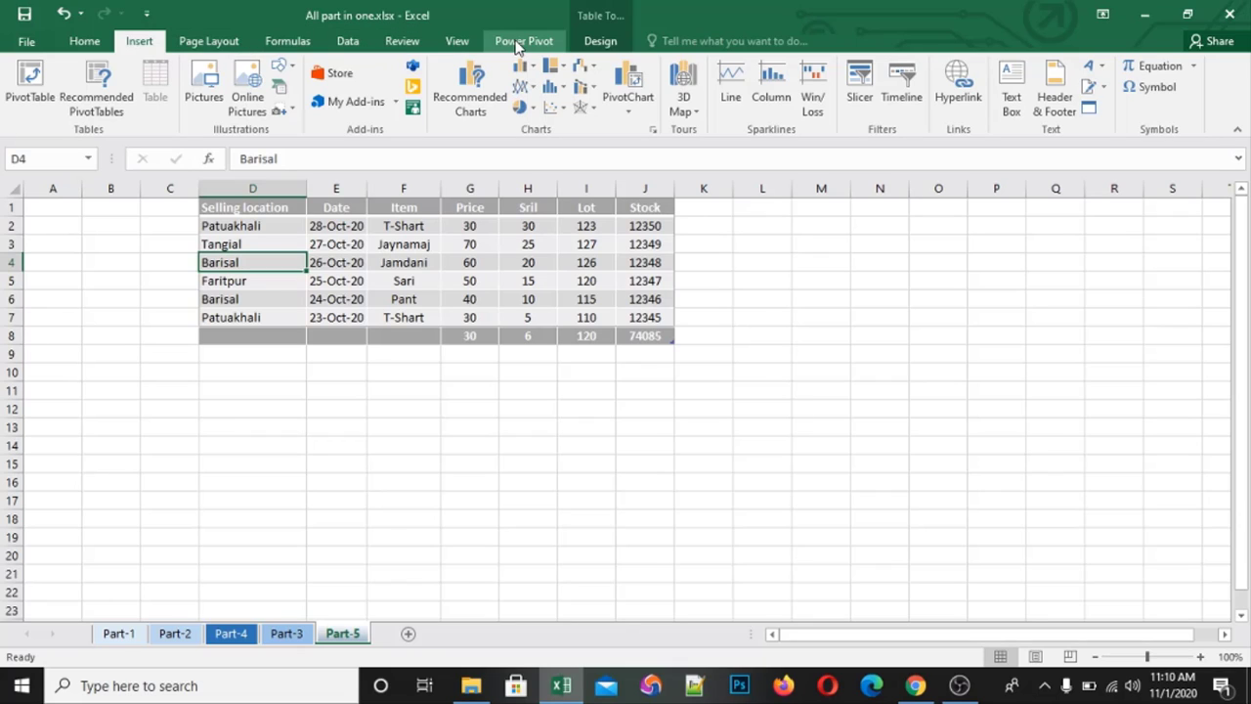
left_click(381, 375)
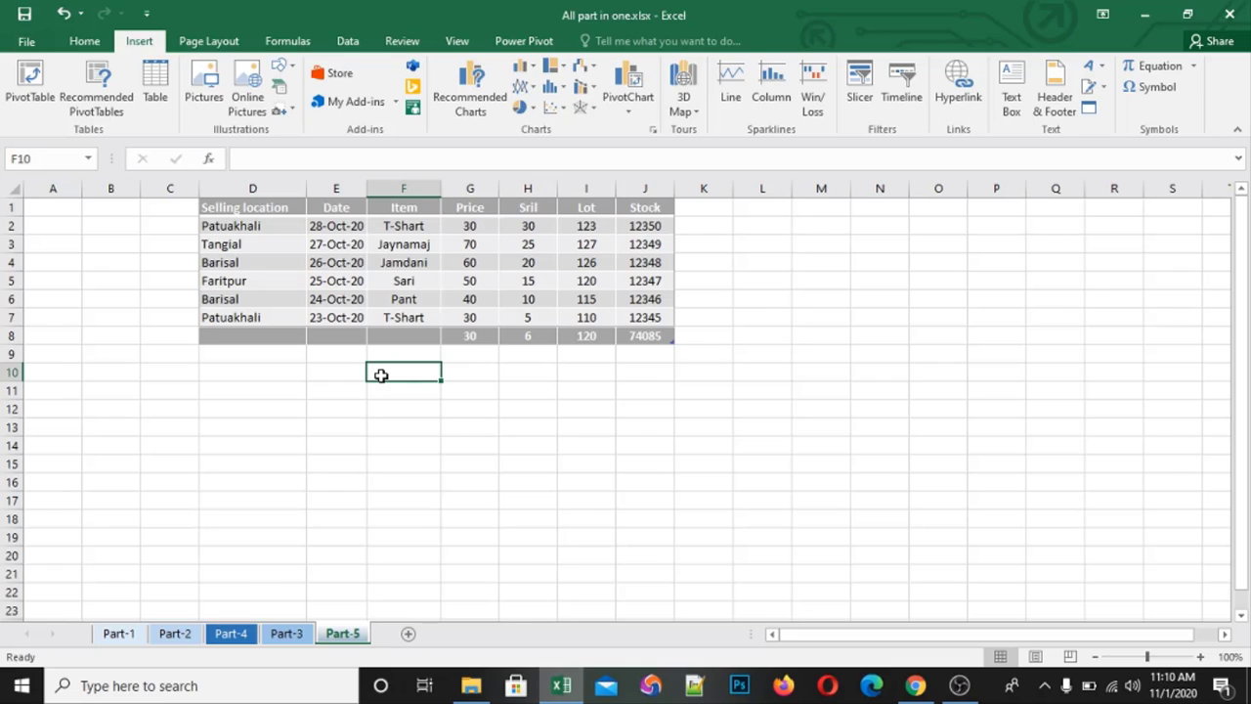
left_click(85, 41)
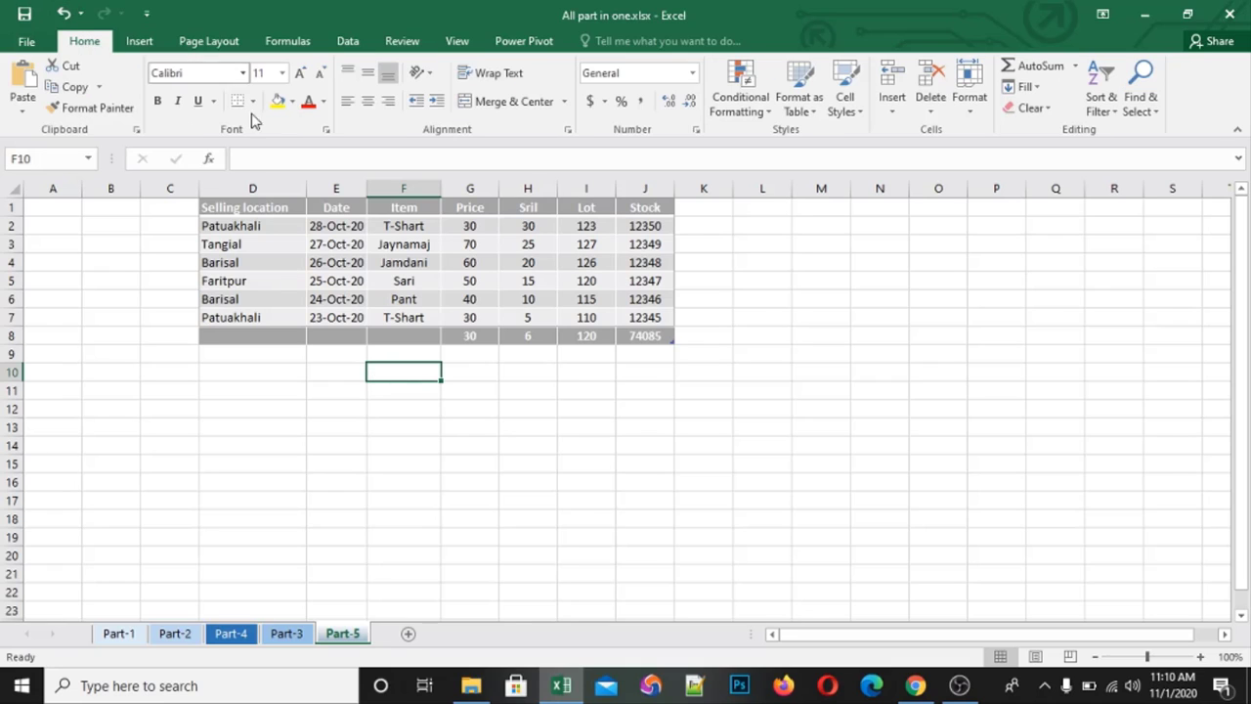
left_click(417, 313)
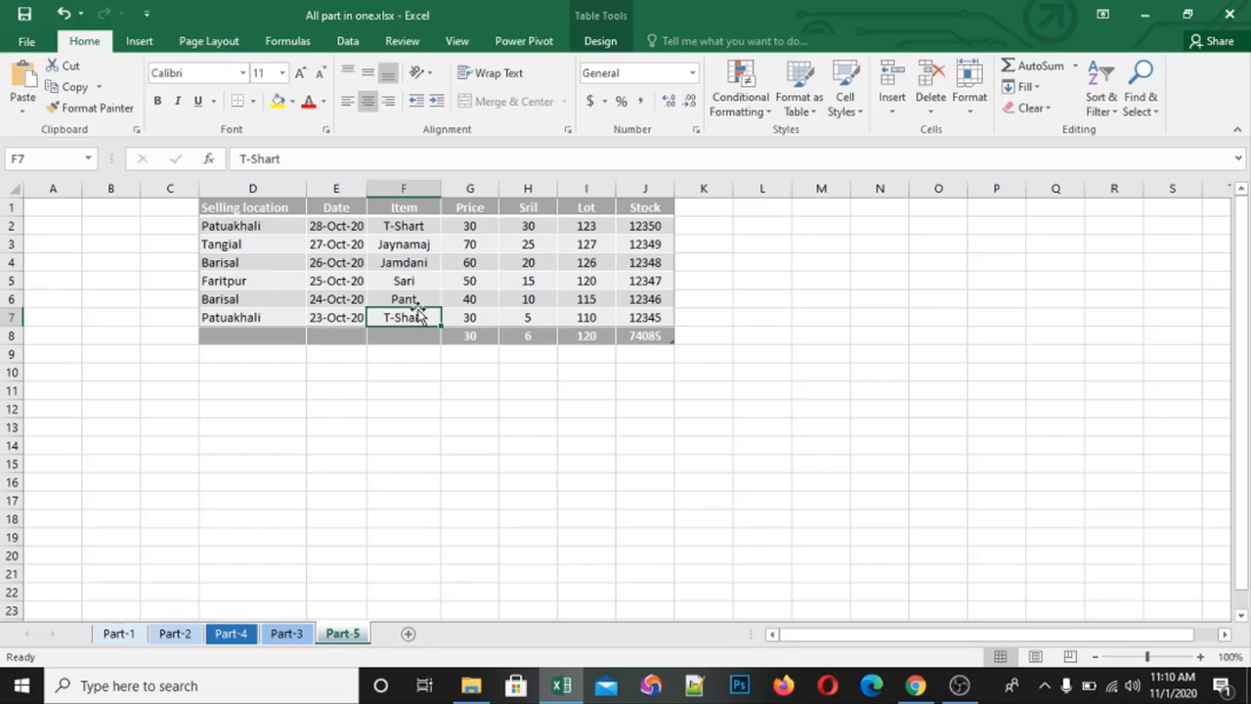